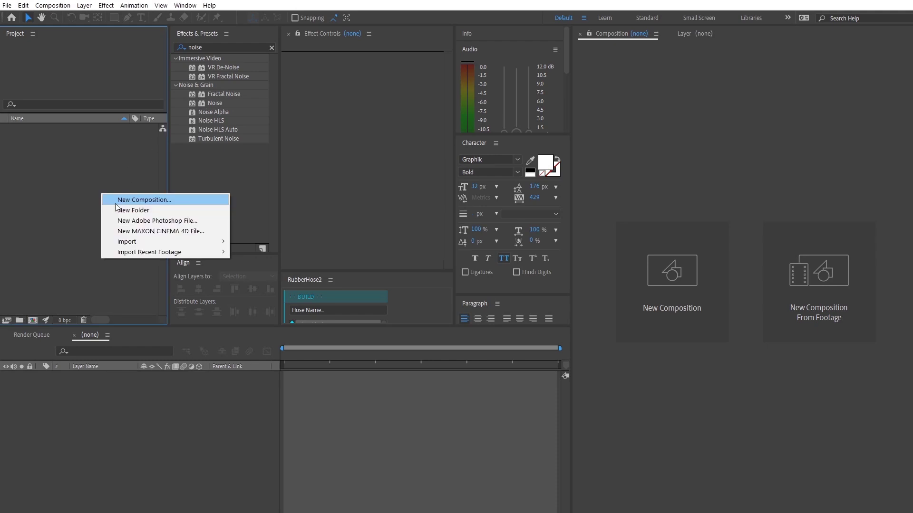
- Create Comp 1 with default settings and add a white solid renamed Displace
{"action": "left_click", "coordinate": [126, 198]}
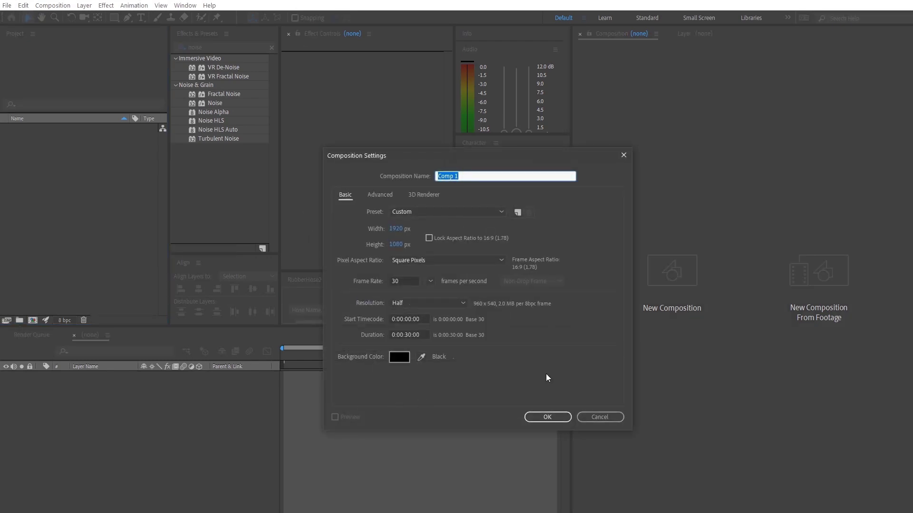
{"action": "left_click", "coordinate": [547, 417]}
{"action": "right_click", "coordinate": [172, 419]}
{"action": "mouse_move", "coordinate": [227, 423]}
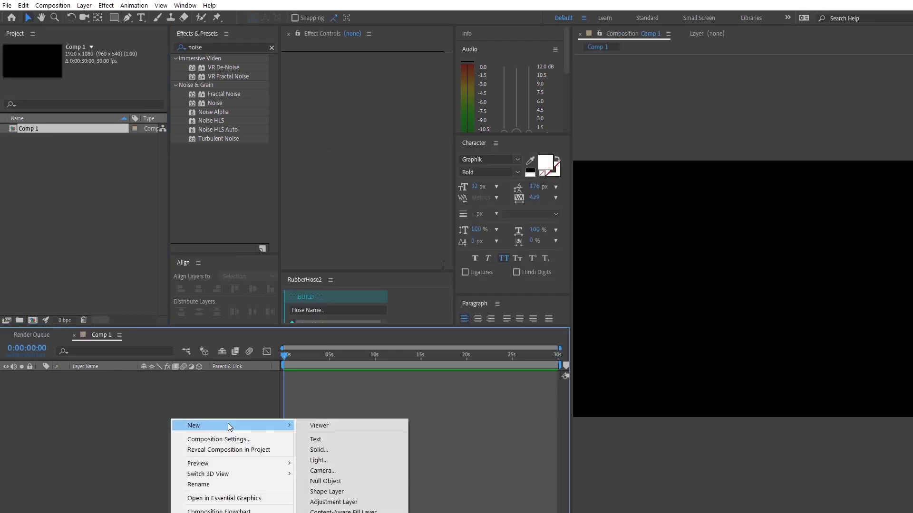
{"action": "left_click", "coordinate": [349, 449]}
{"action": "left_click", "coordinate": [581, 316]}
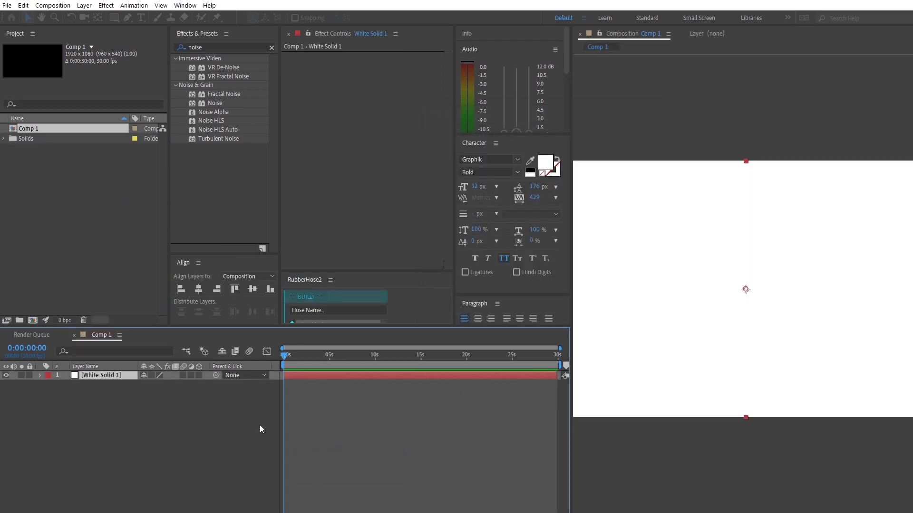
{"action": "right_click", "coordinate": [110, 375]}
{"action": "left_click", "coordinate": [137, 367]}
{"action": "type", "text": "D"}
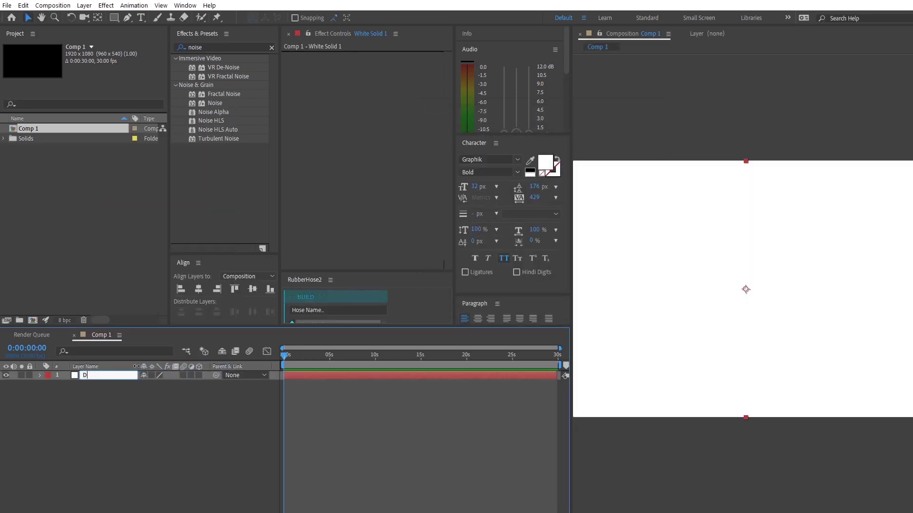
{"action": "type", "text": "isplace"}
{"action": "key", "text": "Return"}
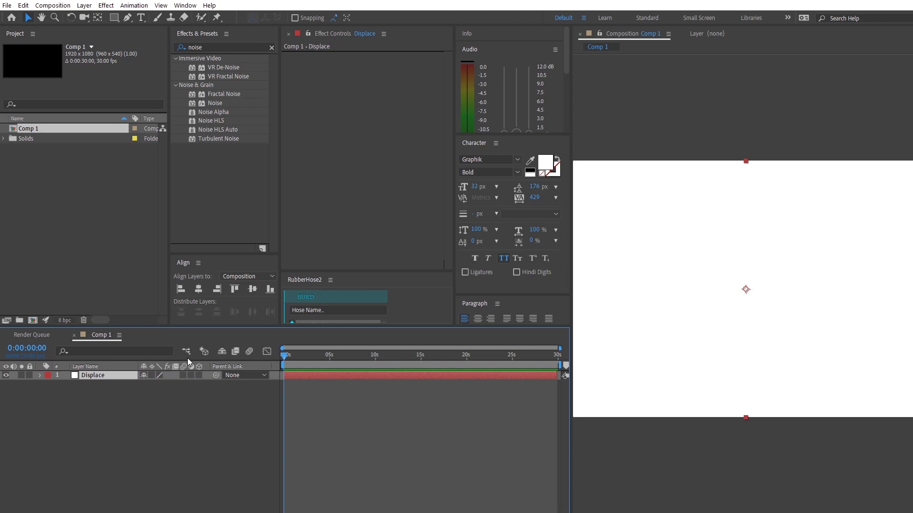
- Add a second white solid and rename it Grid
{"action": "right_click", "coordinate": [133, 433]}
{"action": "mouse_move", "coordinate": [245, 440]}
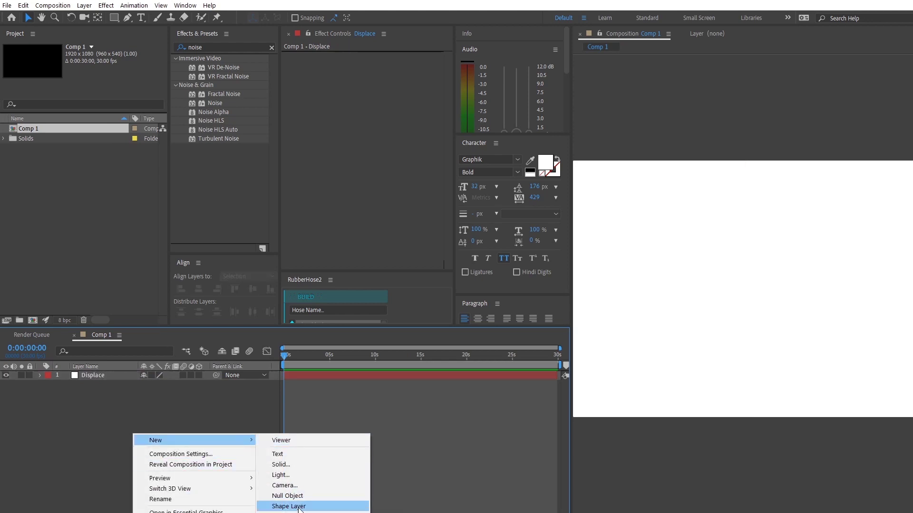
{"action": "left_click", "coordinate": [325, 466]}
{"action": "key", "text": "Return"}
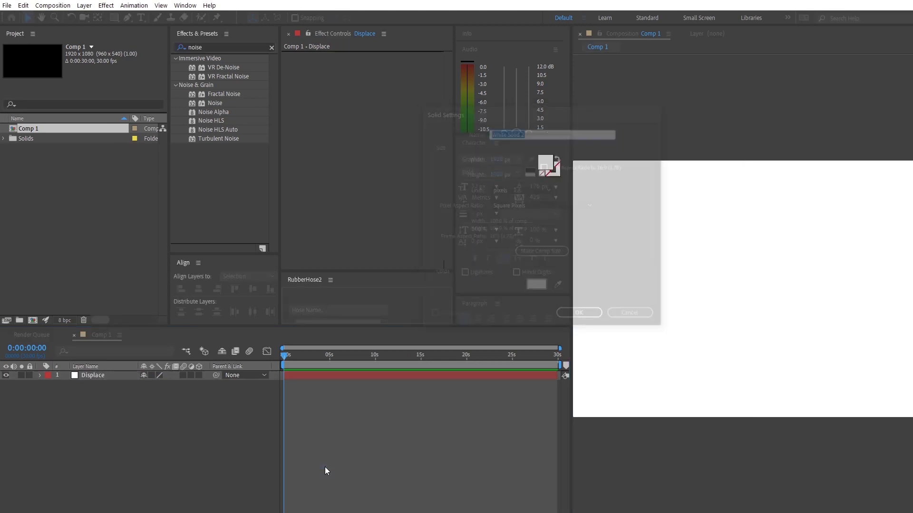
{"action": "right_click", "coordinate": [118, 376]}
{"action": "left_click", "coordinate": [133, 373]}
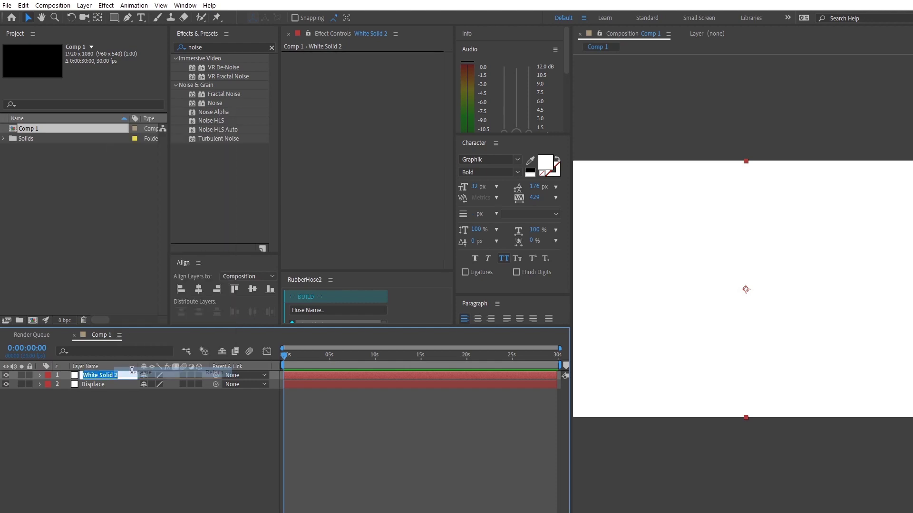
{"action": "type", "text": "Grid"}
{"action": "key", "text": "Return"}
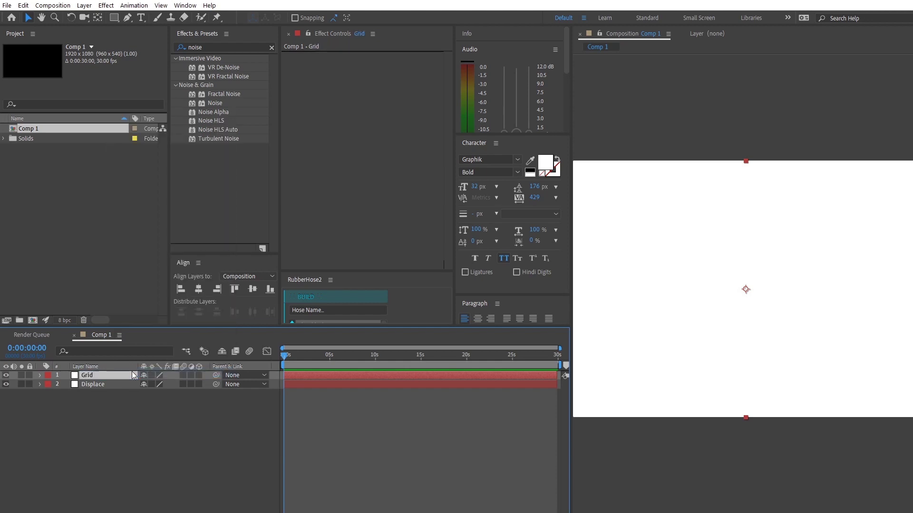
- Apply the Grid effect to the Grid layer and hide the Displace layer
{"action": "left_click", "coordinate": [227, 44]}
{"action": "type", "text": "grid"}
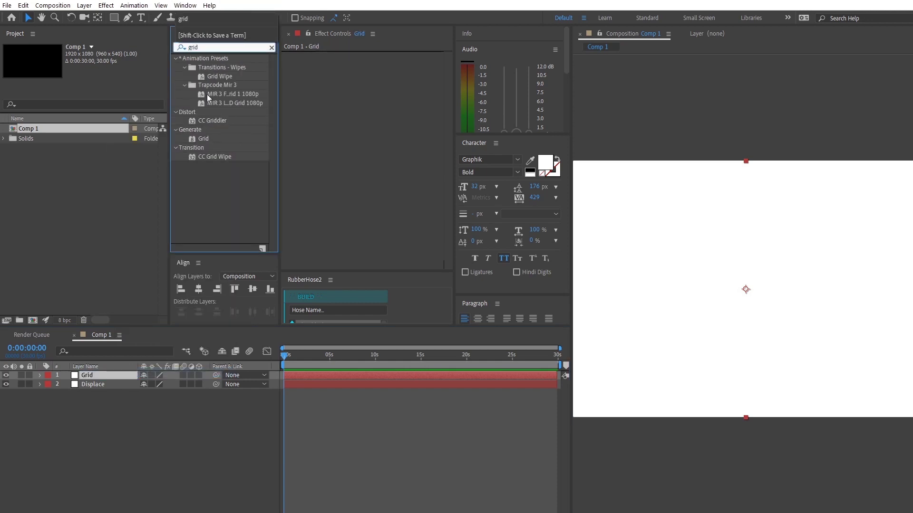
{"action": "left_click_drag", "start_coordinate": [203, 140], "coordinate": [358, 153]}
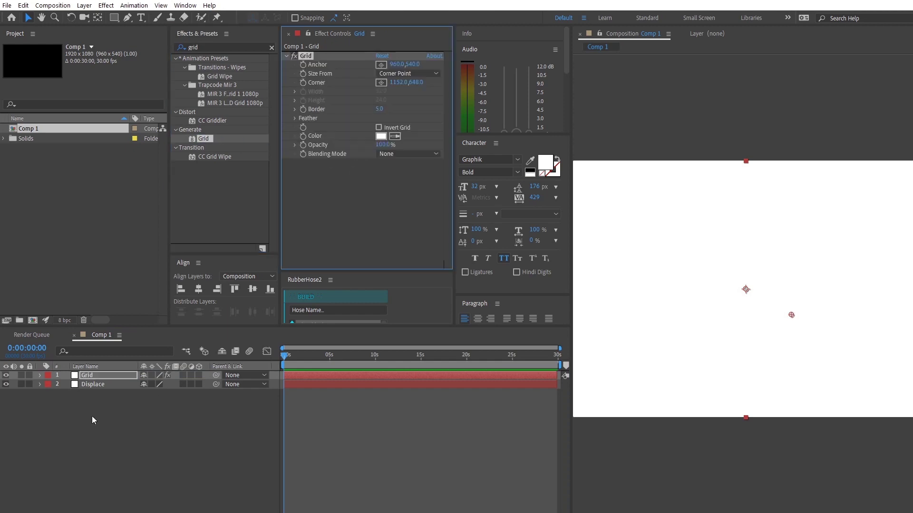
{"action": "left_click", "coordinate": [6, 384]}
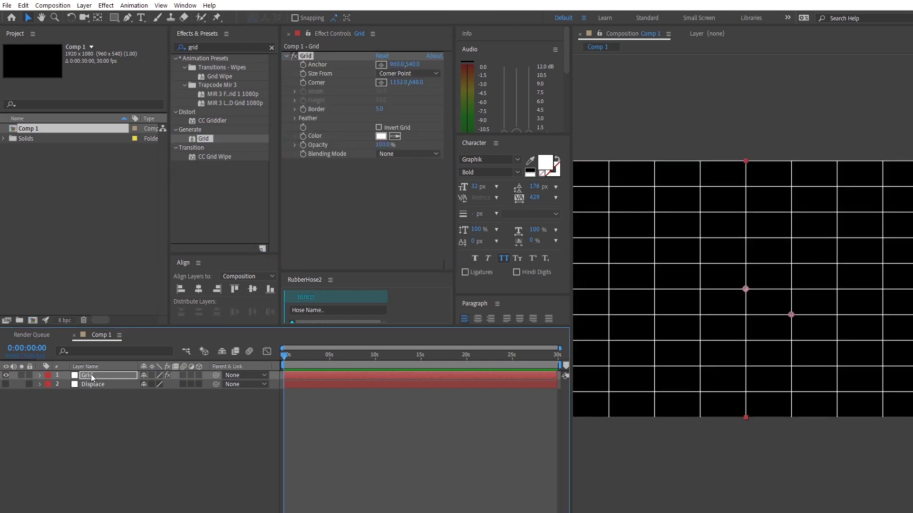
- Set the Grid effect's Size From to Width Slider with a width of 50
{"action": "left_click", "coordinate": [407, 74]}
{"action": "left_click", "coordinate": [408, 95]}
{"action": "left_click", "coordinate": [384, 92]}
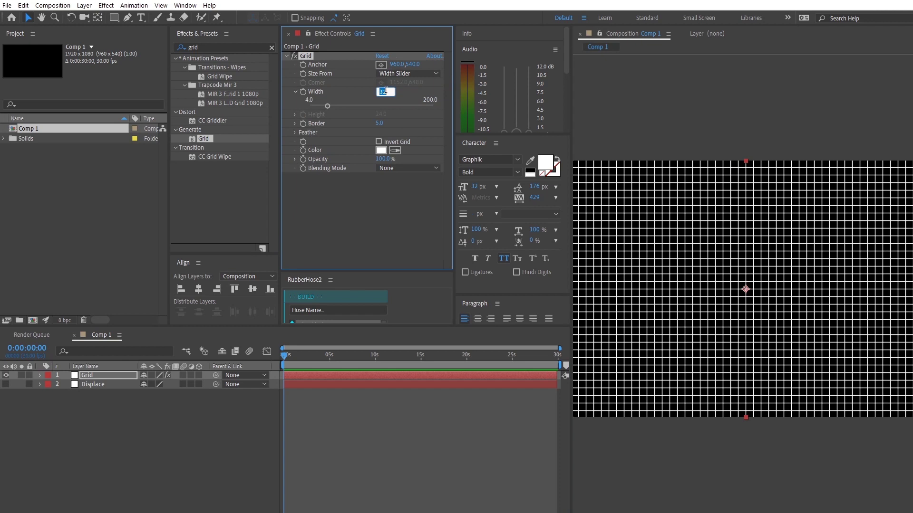
{"action": "type", "text": "50"}
{"action": "key", "text": "Return"}
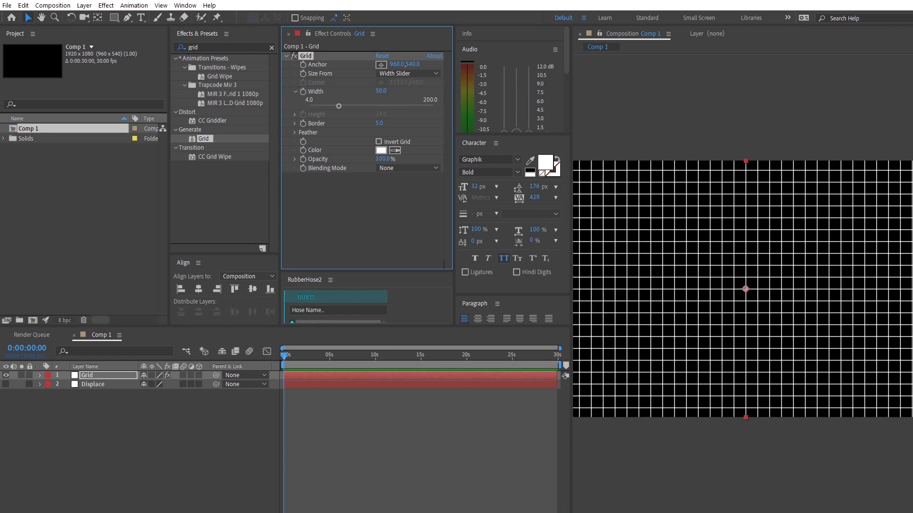
- Review Comp 1's composition settings, leaving them unchanged
{"action": "left_click", "coordinate": [96, 419]}
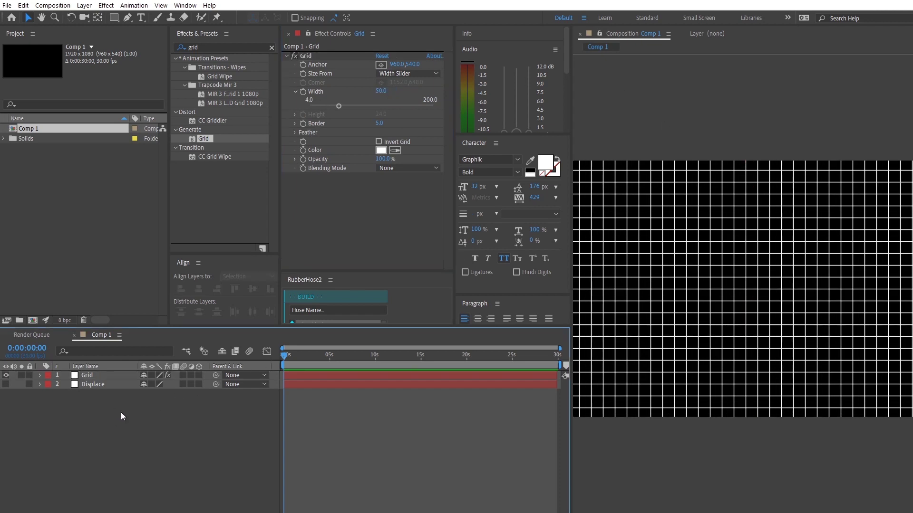
{"action": "right_click", "coordinate": [120, 412]}
{"action": "left_click", "coordinate": [183, 431]}
{"action": "left_click", "coordinate": [600, 418]}
{"action": "right_click", "coordinate": [222, 437]}
- Add a new adjustment layer and apply the Card Dance effect to it
{"action": "mouse_move", "coordinate": [328, 442]}
{"action": "left_click", "coordinate": [378, 512]}
{"action": "left_click", "coordinate": [200, 47]}
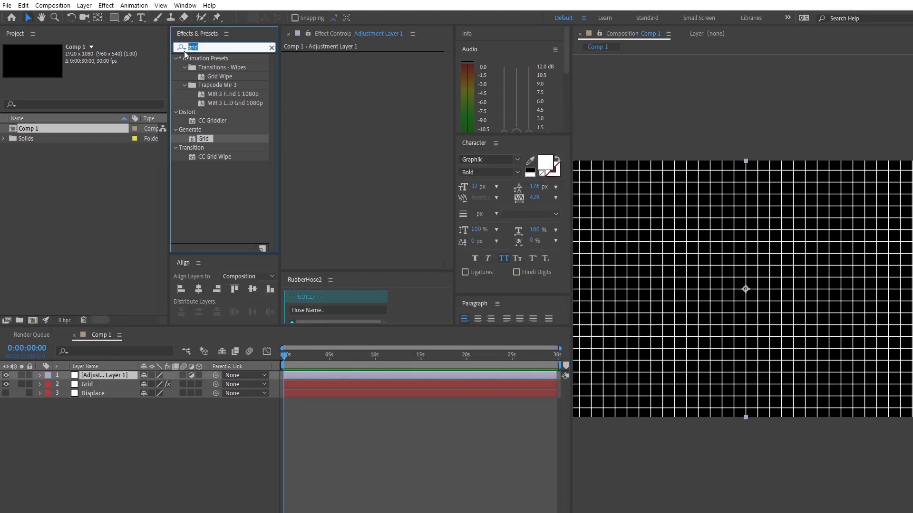
{"action": "type", "text": "card dance"}
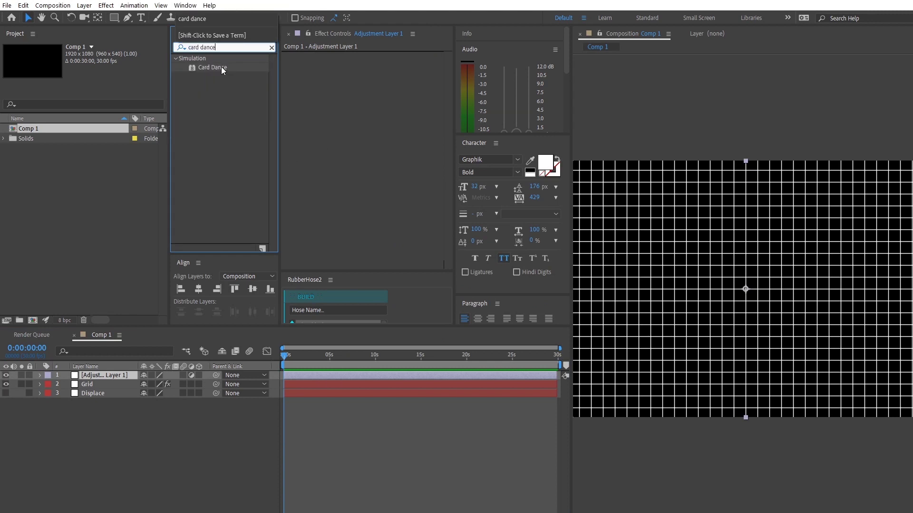
{"action": "left_click_drag", "start_coordinate": [221, 70], "coordinate": [366, 145]}
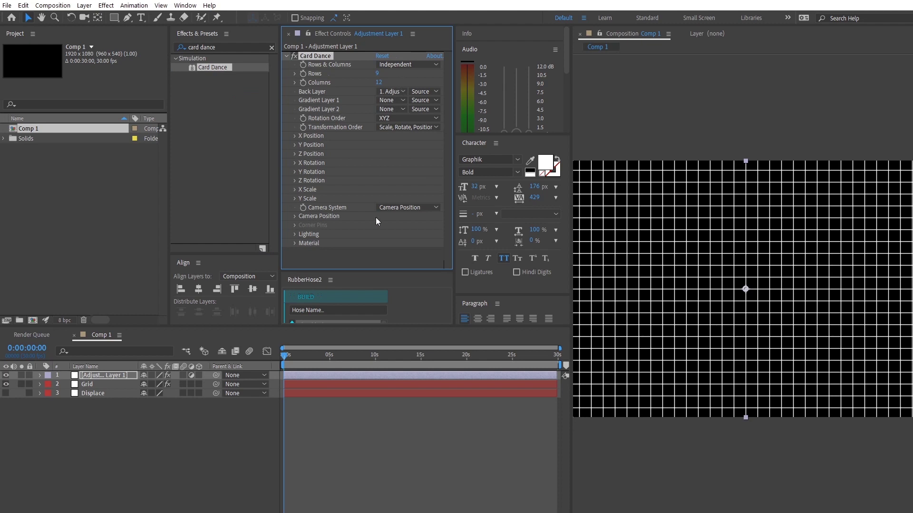
- Set Card Dance Back Layer to Grid and Gradient Layer 1 to Displace, both Effects & Masks
{"action": "left_click", "coordinate": [398, 92]}
{"action": "left_click", "coordinate": [401, 126]}
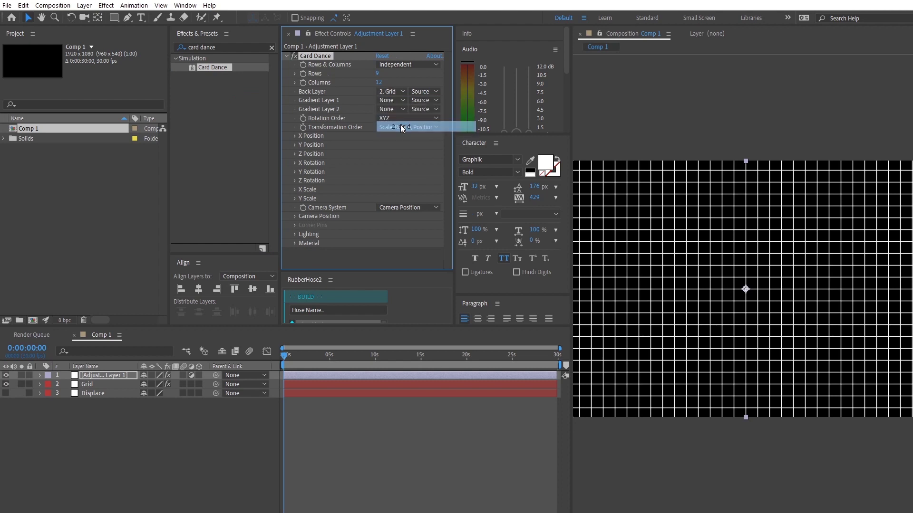
{"action": "left_click", "coordinate": [418, 92]}
{"action": "left_click", "coordinate": [431, 123]}
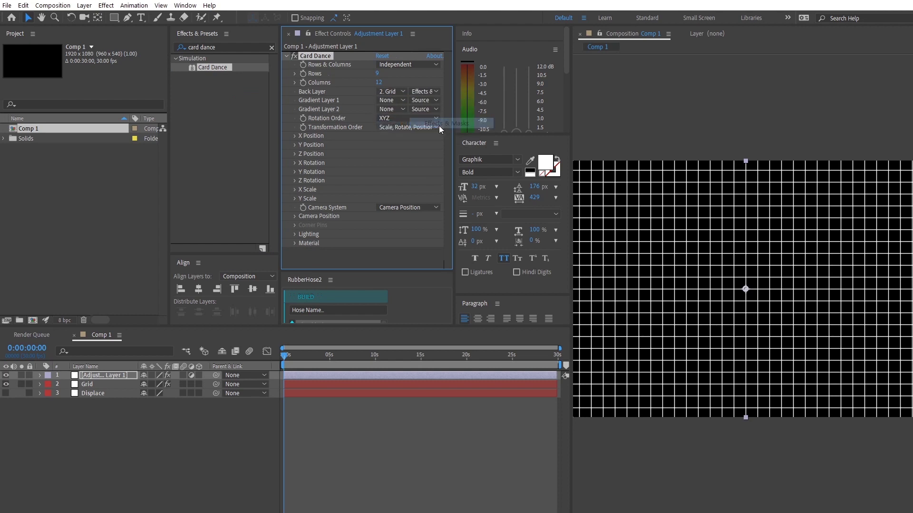
{"action": "left_click", "coordinate": [392, 101]}
{"action": "left_click", "coordinate": [408, 146]}
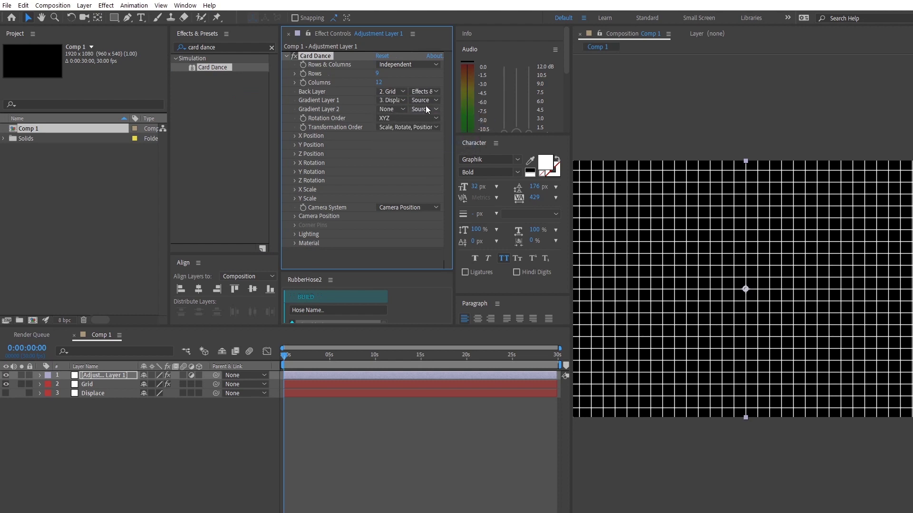
{"action": "left_click", "coordinate": [425, 101]}
{"action": "left_click", "coordinate": [446, 132]}
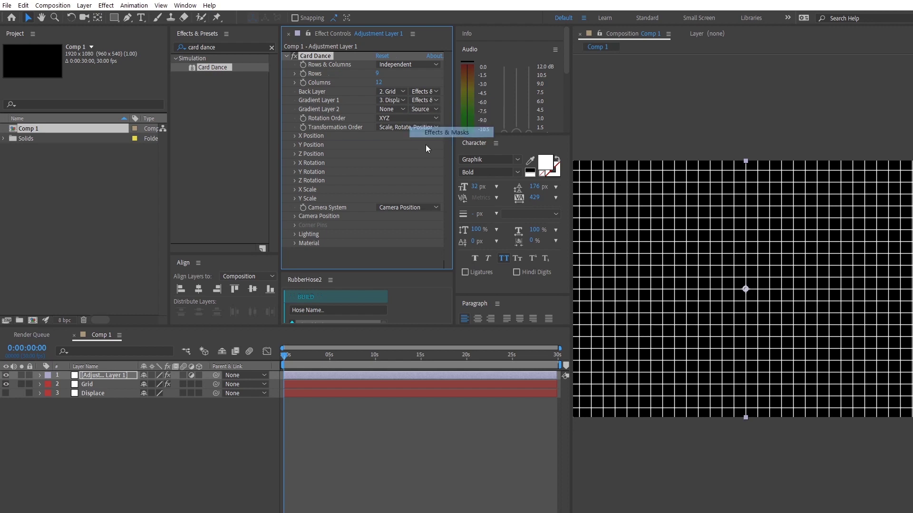
- Pre-compose the Displace layer into a comp named Displace
{"action": "right_click", "coordinate": [112, 395]}
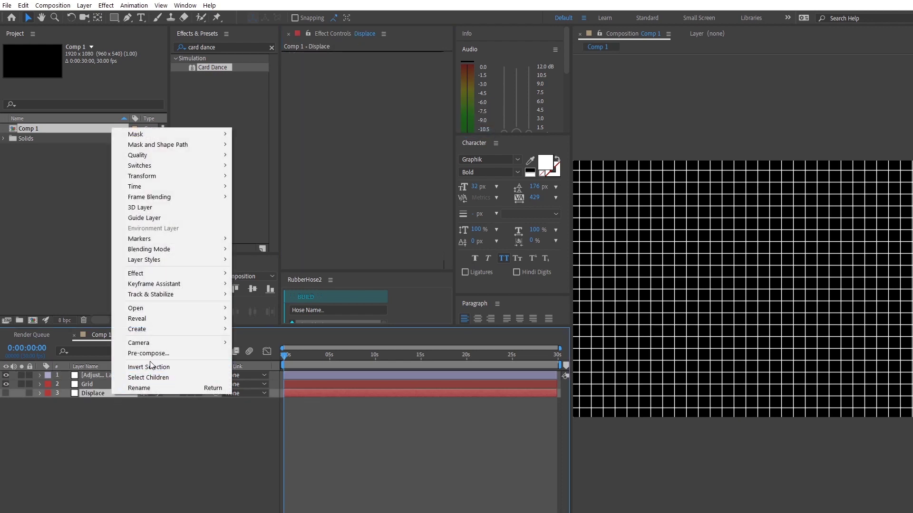
{"action": "left_click", "coordinate": [156, 354]}
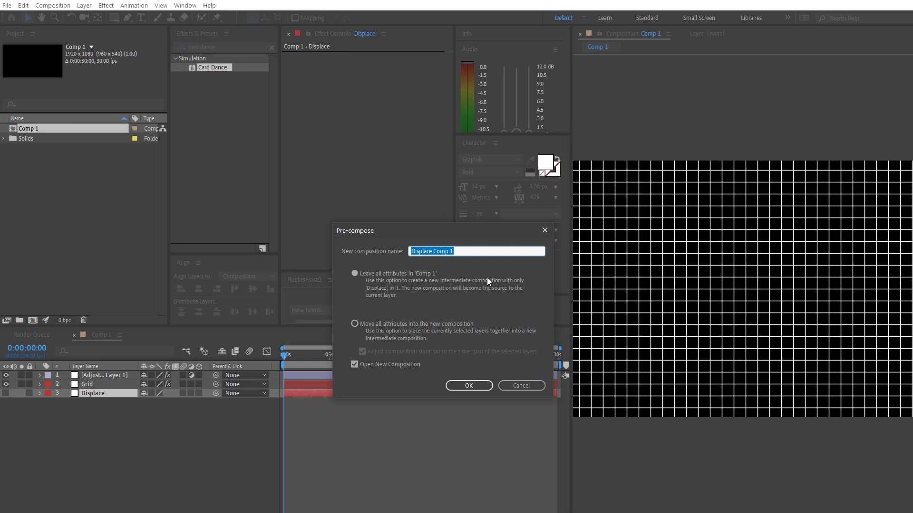
{"action": "type", "text": "Displace"}
{"action": "key", "text": "Return"}
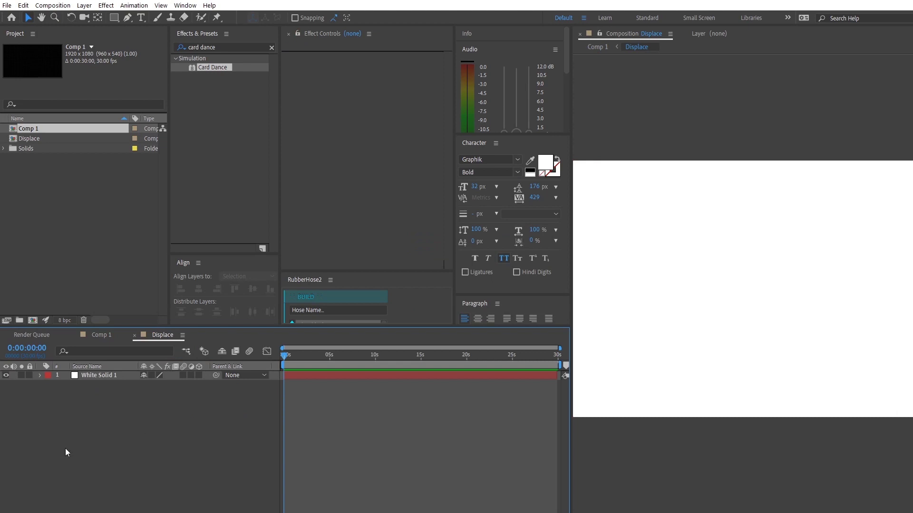
- Import 8158-bump.jpg into the Displace comp, scale it to 217%, and move it left
{"action": "left_click_drag", "start_coordinate": [709, 385], "coordinate": [105, 277]}
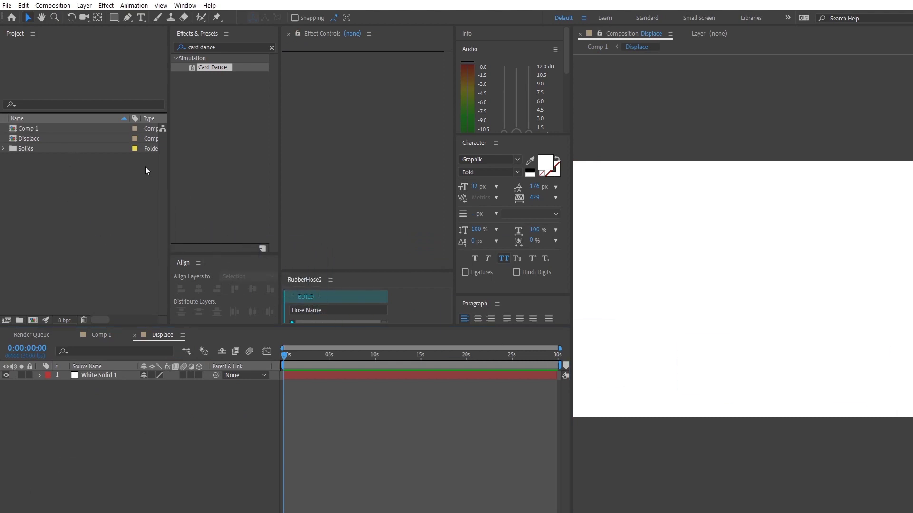
{"action": "left_click_drag", "start_coordinate": [46, 131], "coordinate": [87, 373]}
{"action": "key", "text": "s"}
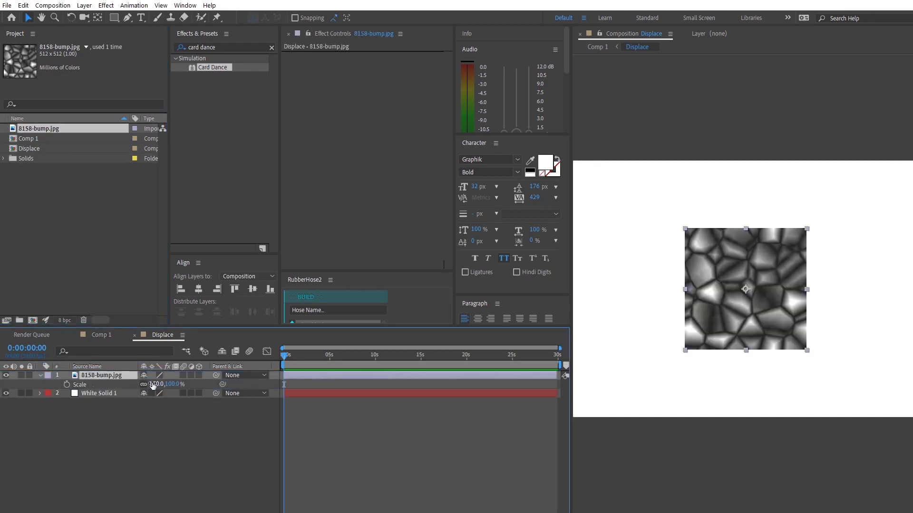
{"action": "left_click_drag", "start_coordinate": [153, 385], "coordinate": [208, 385]}
{"action": "scroll", "coordinate": [735, 272], "scroll_direction": "down", "scroll_amount": 2}
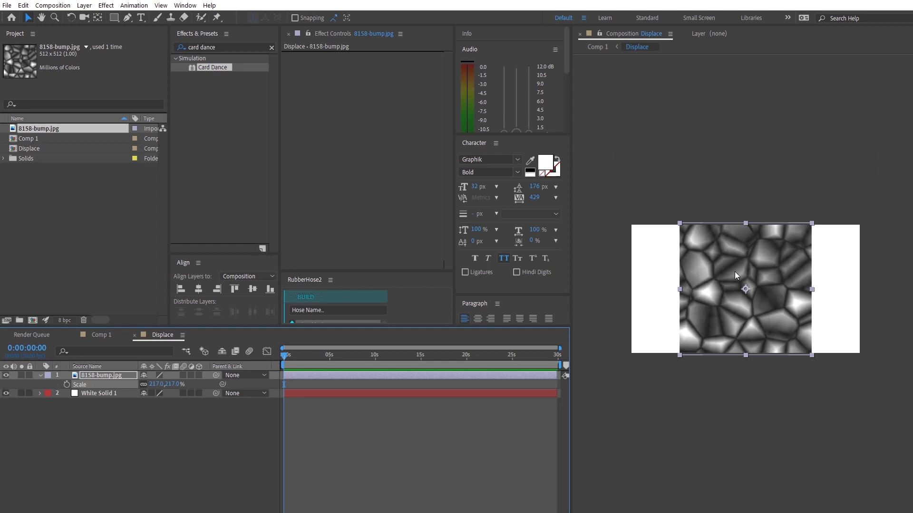
{"action": "left_click_drag", "start_coordinate": [735, 272], "coordinate": [652, 271]}
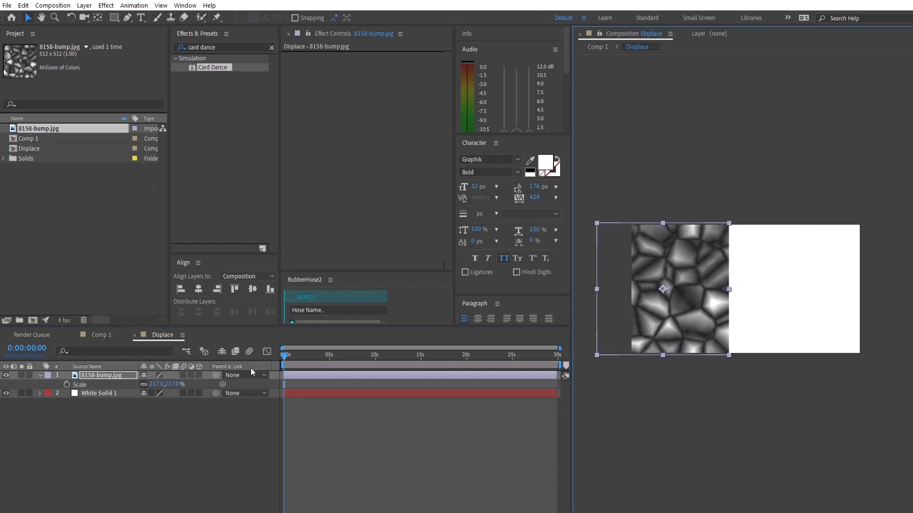
- Duplicate the texture layer and move the copy to the right side
{"action": "left_click", "coordinate": [110, 376]}
{"action": "key", "text": "ctrl+d"}
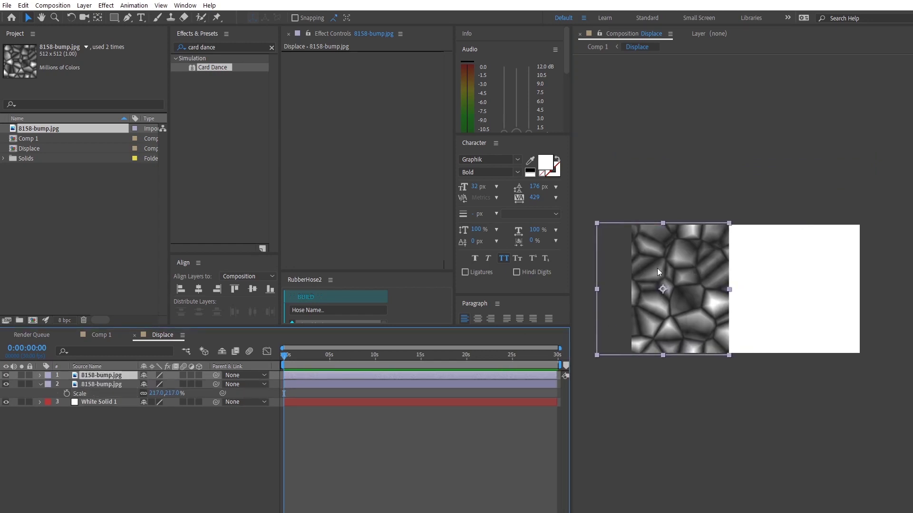
{"action": "left_click_drag", "start_coordinate": [657, 271], "coordinate": [810, 269]}
{"action": "left_click", "coordinate": [98, 447]}
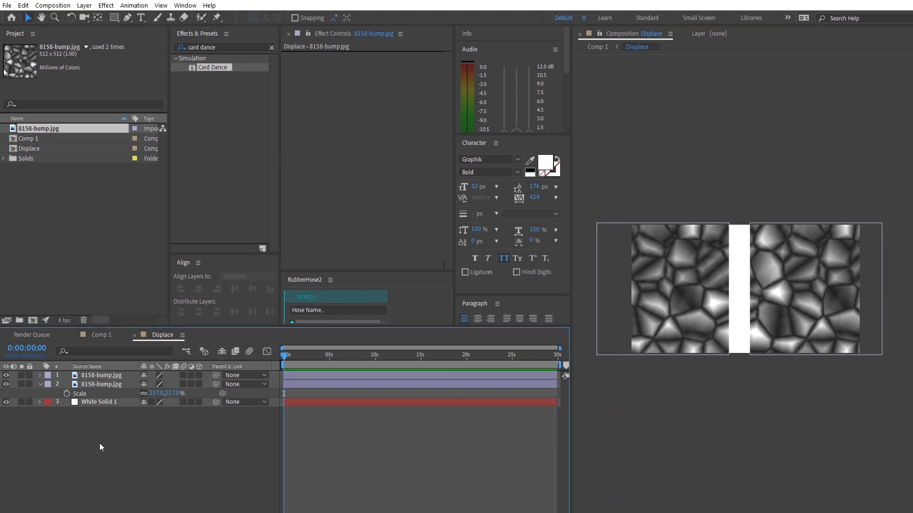
{"action": "right_click", "coordinate": [99, 443]}
- Add a white solid, mask it to a central strip, and centre it horizontally
{"action": "mouse_move", "coordinate": [146, 448]}
{"action": "left_click", "coordinate": [247, 481]}
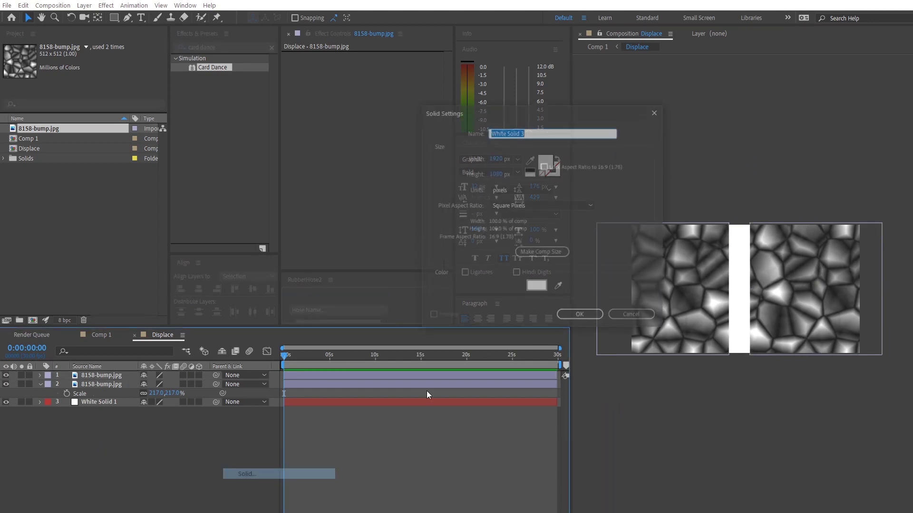
{"action": "left_click", "coordinate": [581, 317]}
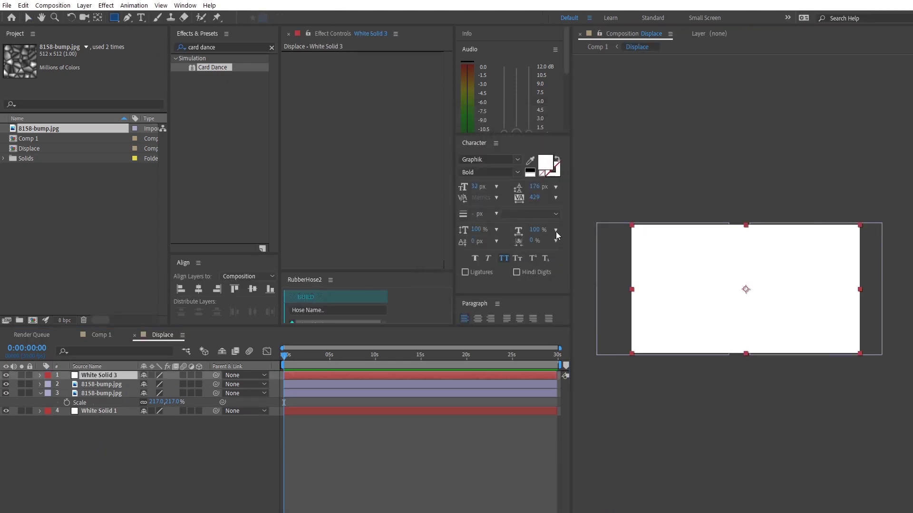
{"action": "mouse_move", "coordinate": [706, 201]}
{"action": "left_mouse_down"}
{"action": "mouse_move", "coordinate": [749, 361]}
{"action": "mouse_move", "coordinate": [799, 379]}
{"action": "left_mouse_up"}
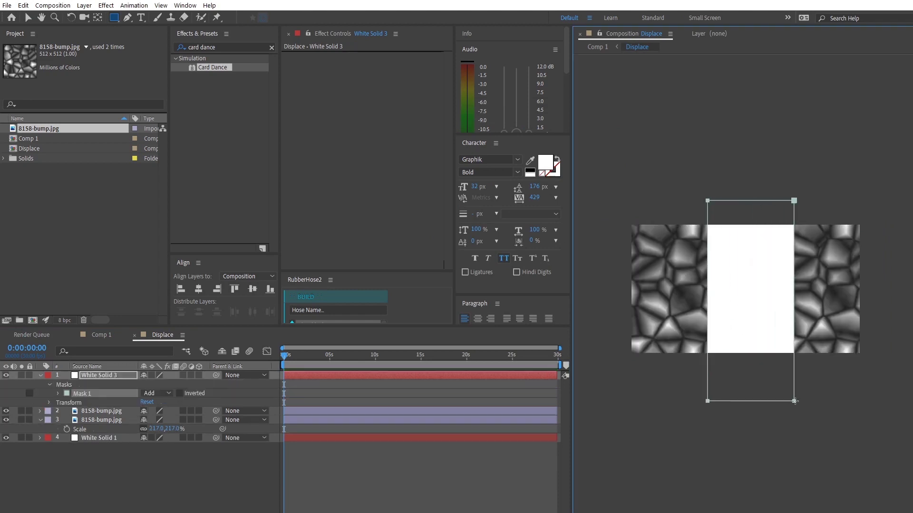
{"action": "left_click", "coordinate": [107, 376]}
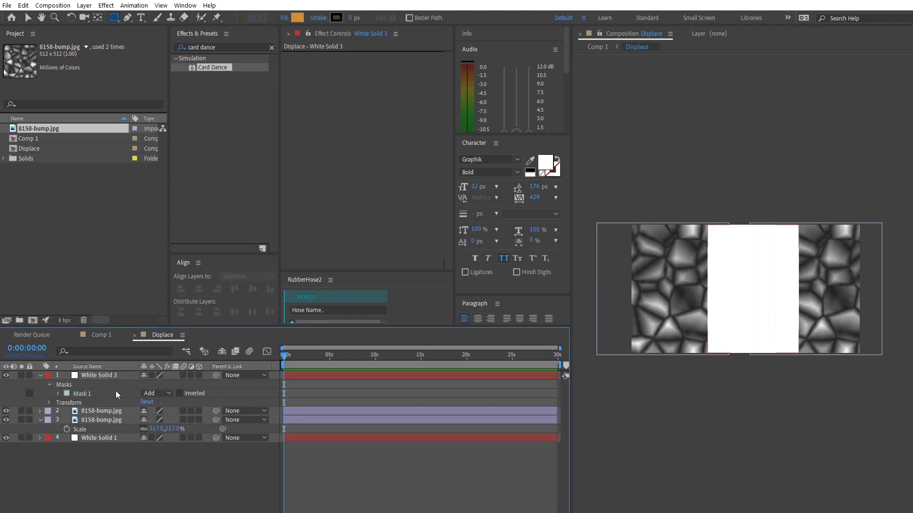
{"action": "left_click", "coordinate": [198, 289]}
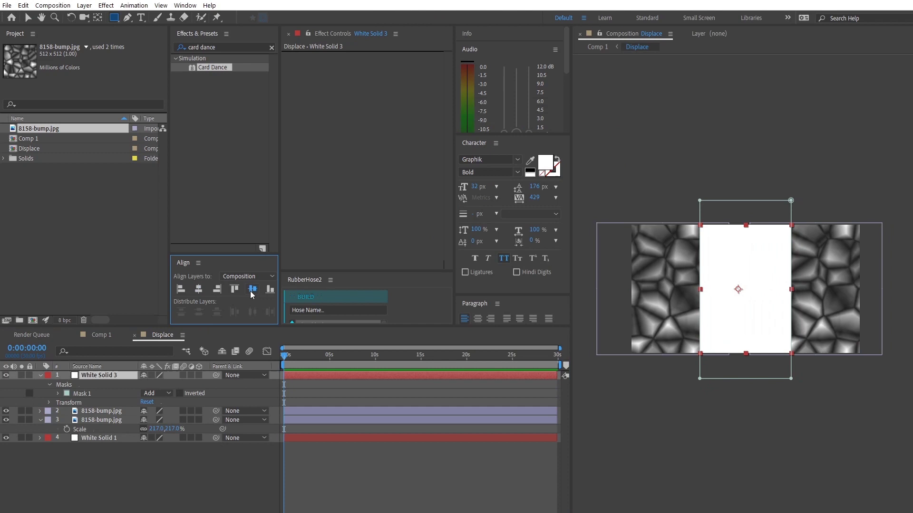
- Feather the strip's mask edges by 140 pixels
{"action": "left_click", "coordinate": [108, 376]}
{"action": "key", "text": "f"}
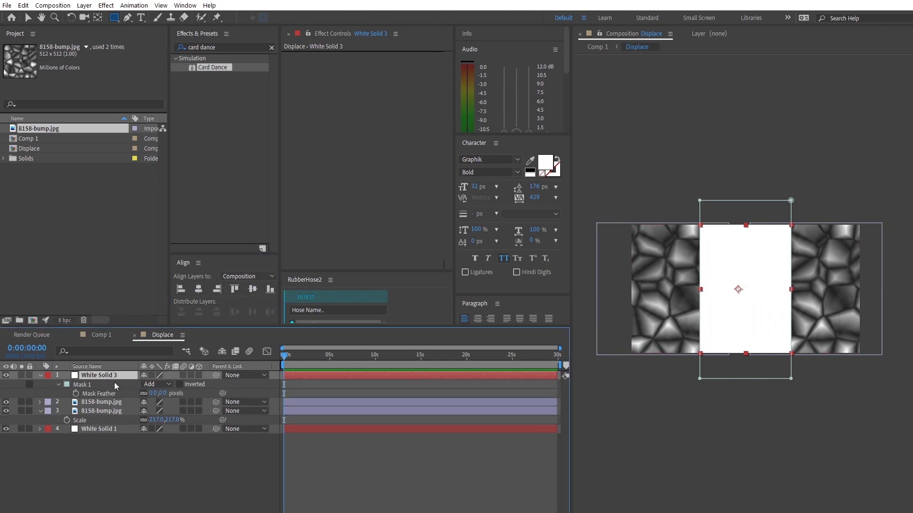
{"action": "left_click", "coordinate": [59, 384]}
{"action": "left_click", "coordinate": [59, 384]}
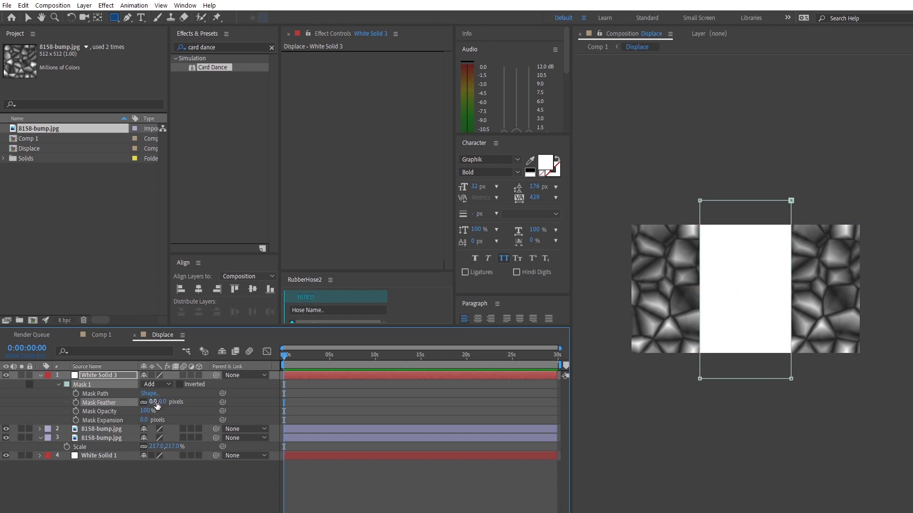
{"action": "left_click_drag", "start_coordinate": [155, 401], "coordinate": [214, 401]}
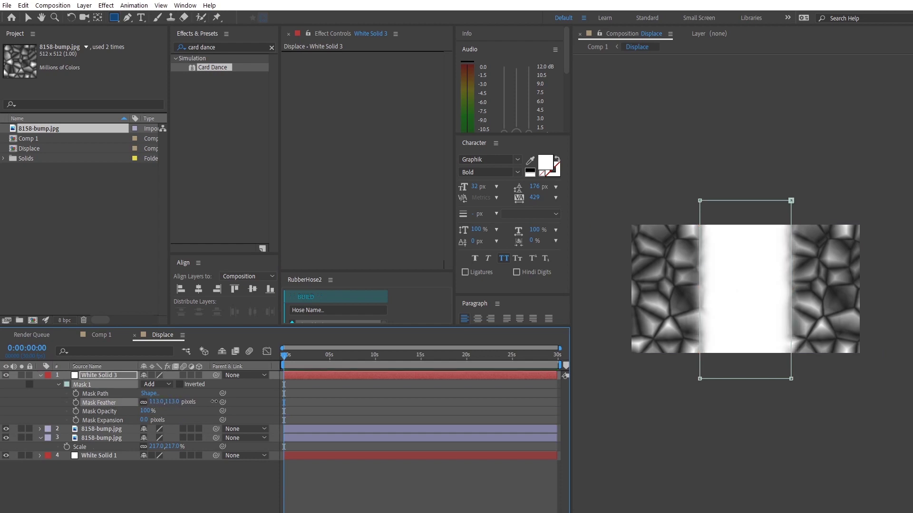
{"action": "left_click", "coordinate": [185, 463]}
{"action": "key", "text": "Tab"}
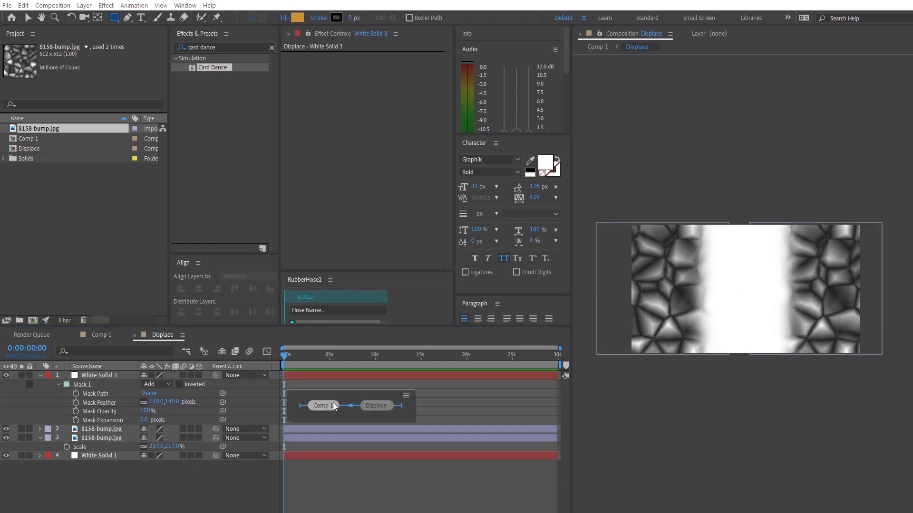
- Switch to Comp 1, check the Displace and Grid layers, and expand Card Dance's Z Position settings
{"action": "left_click", "coordinate": [333, 406]}
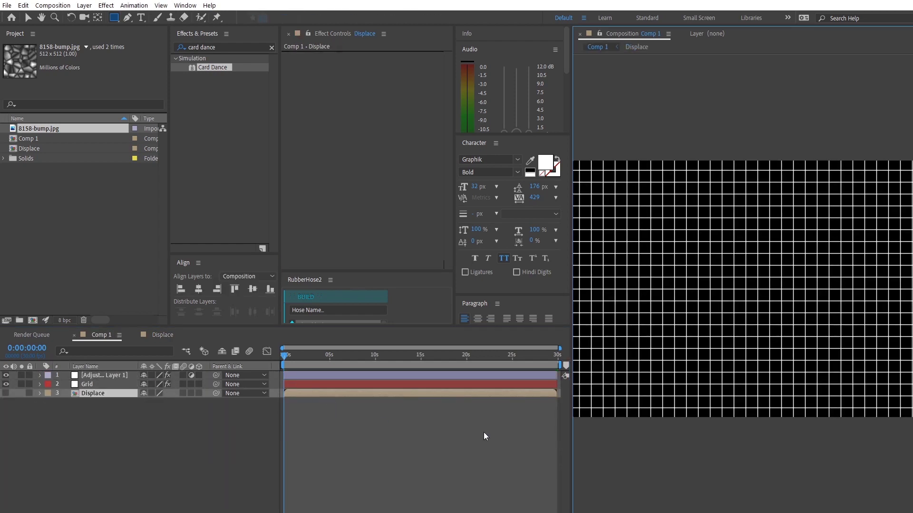
{"action": "key", "text": "ctrl+Up"}
{"action": "left_click", "coordinate": [84, 394]}
{"action": "left_click", "coordinate": [6, 393]}
{"action": "left_click", "coordinate": [6, 393]}
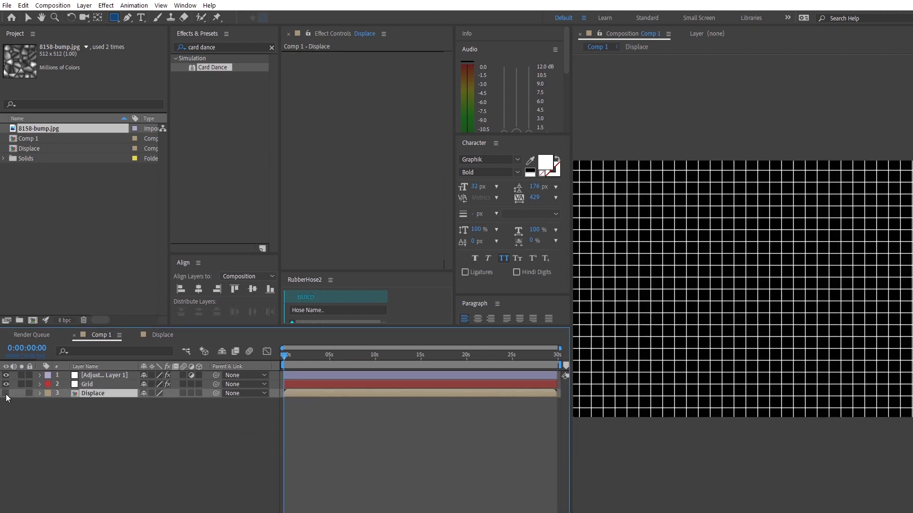
{"action": "left_click", "coordinate": [105, 384]}
{"action": "left_click", "coordinate": [6, 384]}
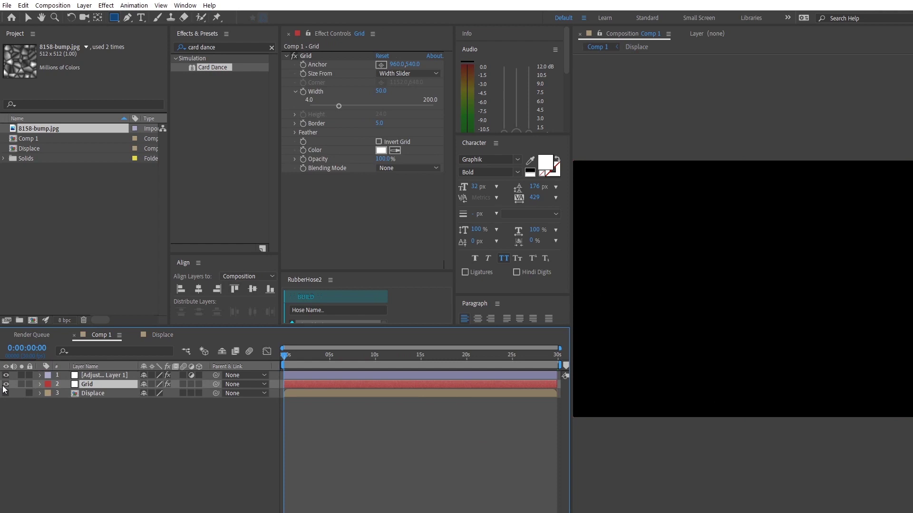
{"action": "left_click", "coordinate": [6, 384]}
{"action": "left_click", "coordinate": [107, 375]}
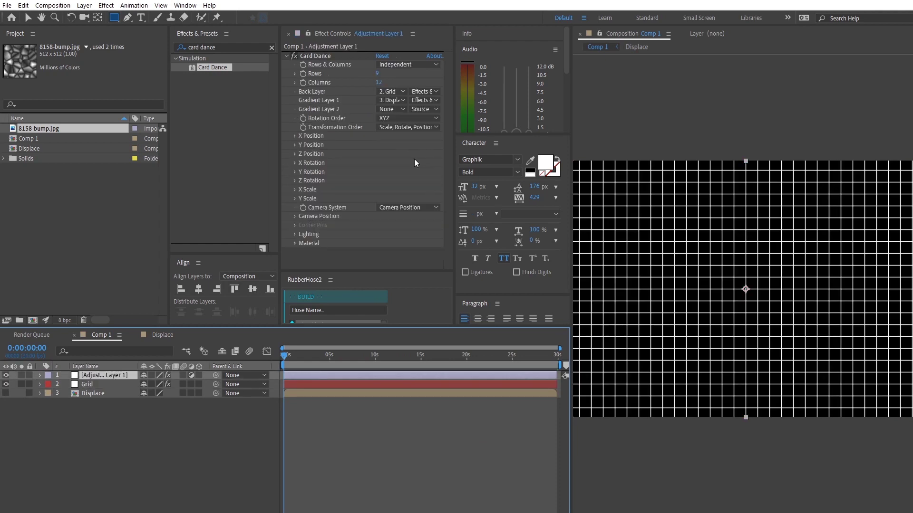
{"action": "left_click", "coordinate": [295, 154]}
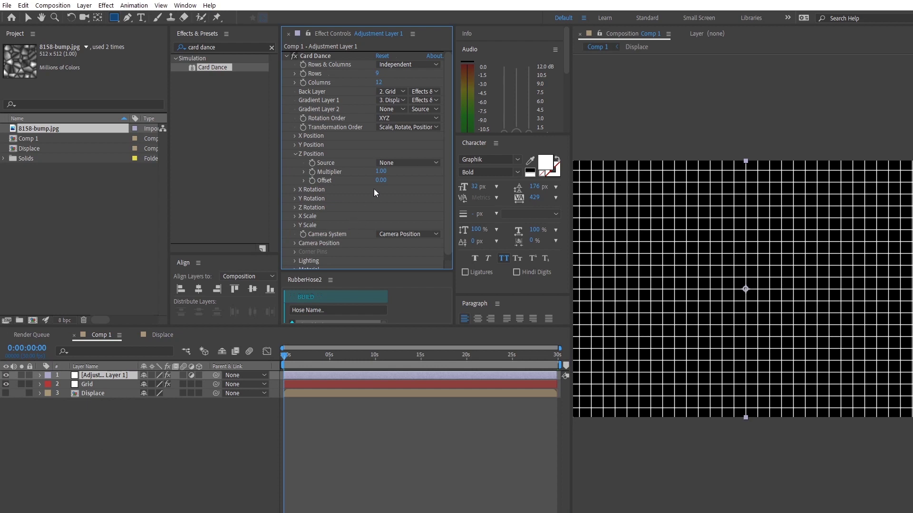
- Add a Null Object and a Camera layer to Comp 1
{"action": "right_click", "coordinate": [125, 451]}
{"action": "mouse_move", "coordinate": [190, 456]}
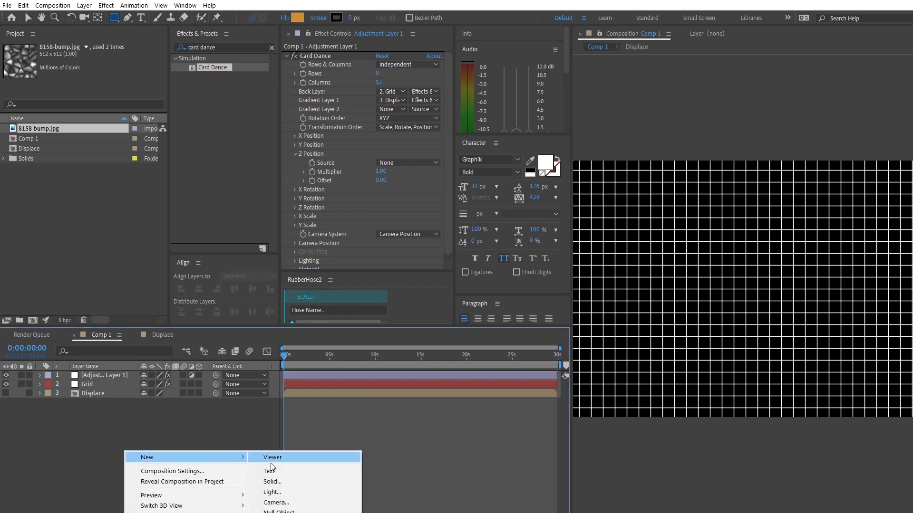
{"action": "left_click", "coordinate": [280, 511]}
{"action": "right_click", "coordinate": [159, 443]}
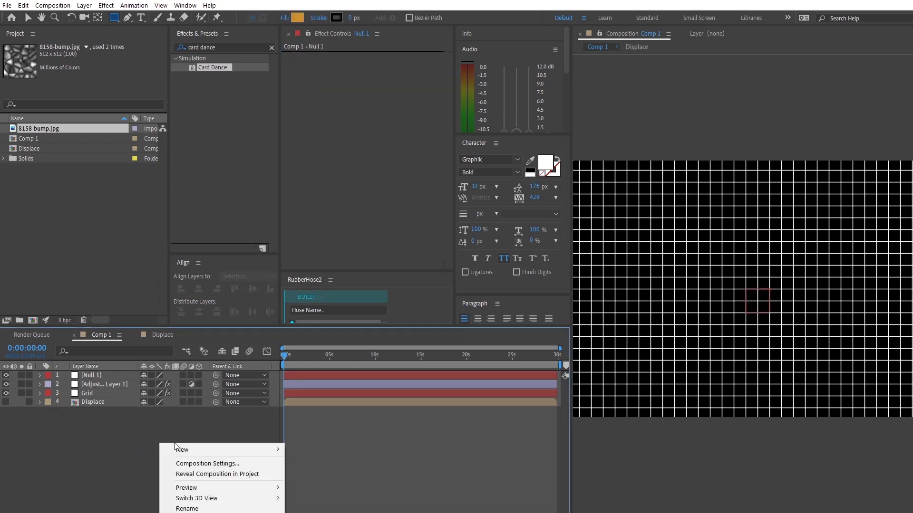
{"action": "left_click", "coordinate": [310, 495]}
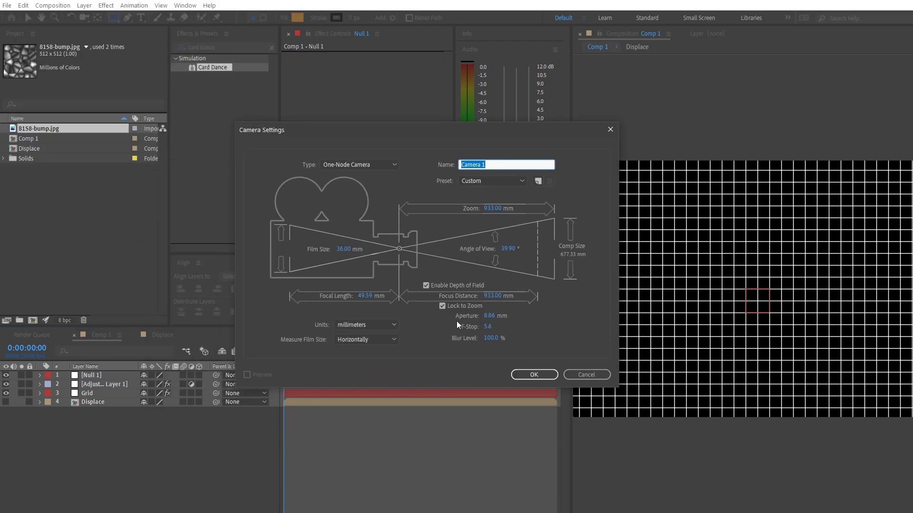
{"action": "left_click", "coordinate": [532, 377]}
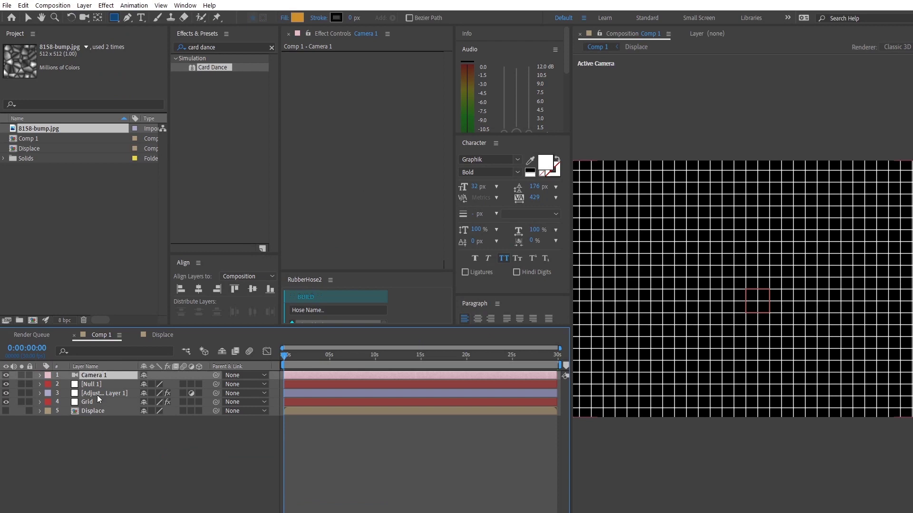
- Parent Camera 1 to Null 1, make Grid 3D, and set Null 1's X Rotation to 58°
{"action": "left_click_drag", "start_coordinate": [119, 380], "coordinate": [101, 384]}
{"action": "key", "text": "r"}
{"action": "left_click", "coordinate": [151, 437]}
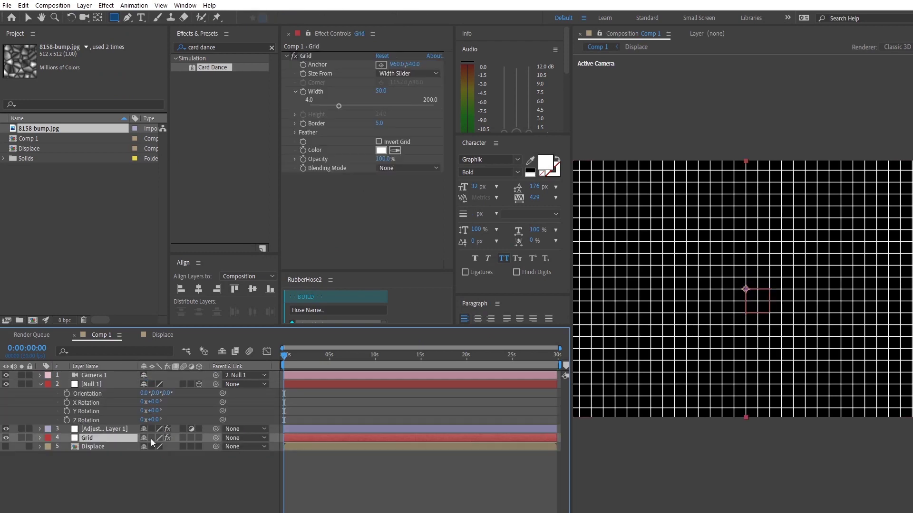
{"action": "left_click", "coordinate": [200, 438]}
{"action": "left_click_drag", "start_coordinate": [155, 403], "coordinate": [194, 410]}
{"action": "left_click", "coordinate": [177, 462]}
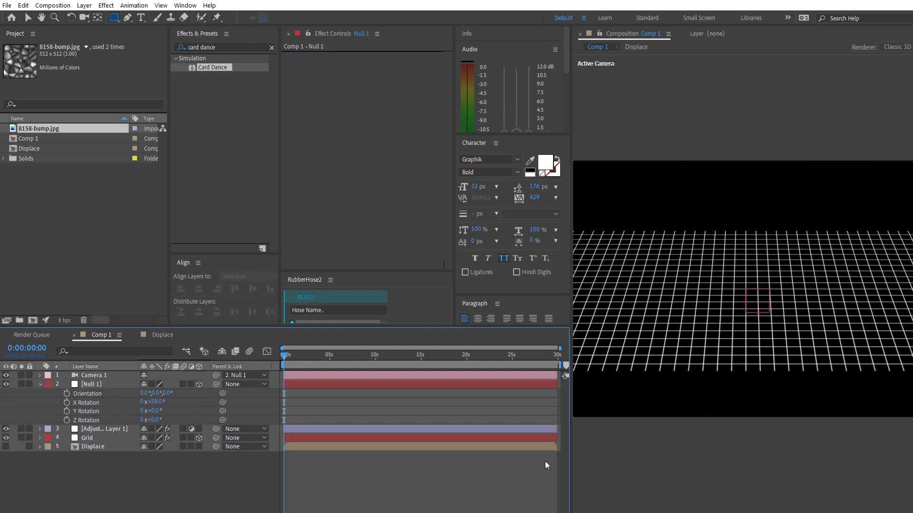
{"action": "scroll", "coordinate": [720, 267], "scroll_direction": "down", "scroll_amount": 1}
{"action": "scroll", "coordinate": [711, 297], "scroll_direction": "up", "scroll_amount": 1}
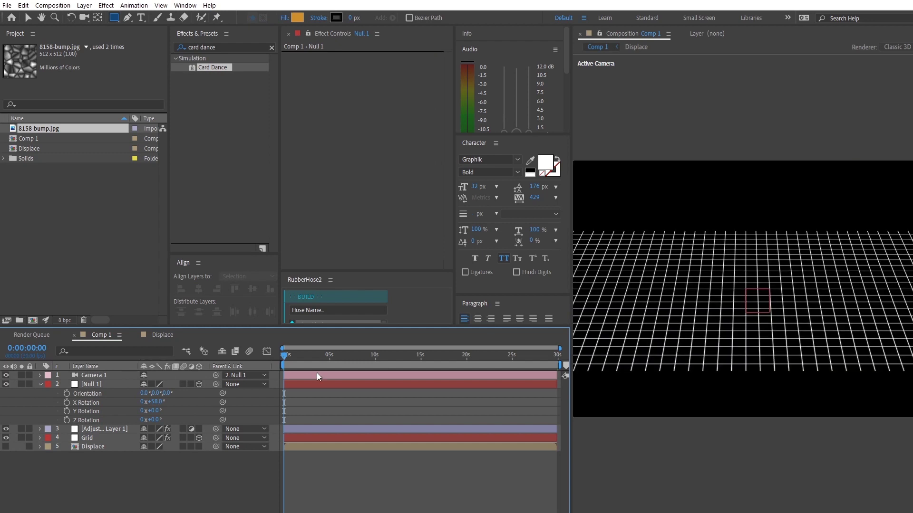
- Set Card Dance's Camera System to Comp Camera and retilt Null 1 to 48° X Rotation
{"action": "left_click", "coordinate": [100, 430]}
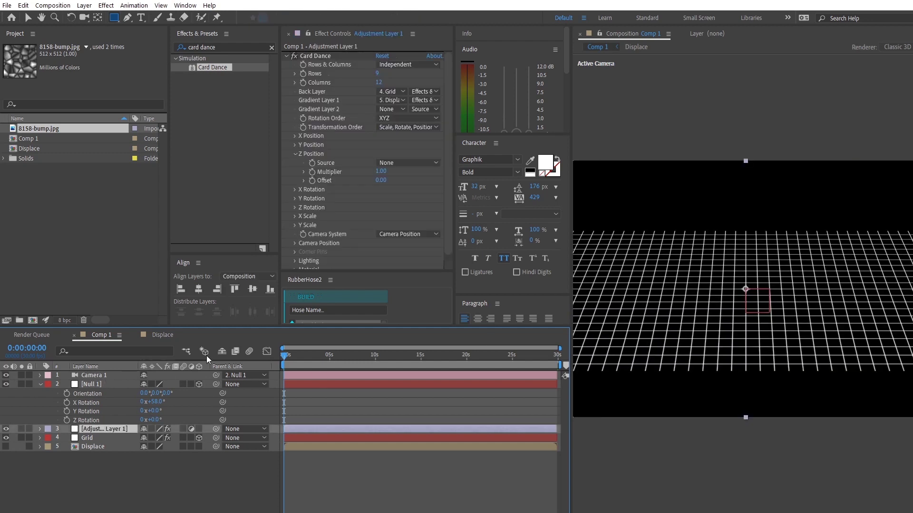
{"action": "left_click", "coordinate": [410, 235]}
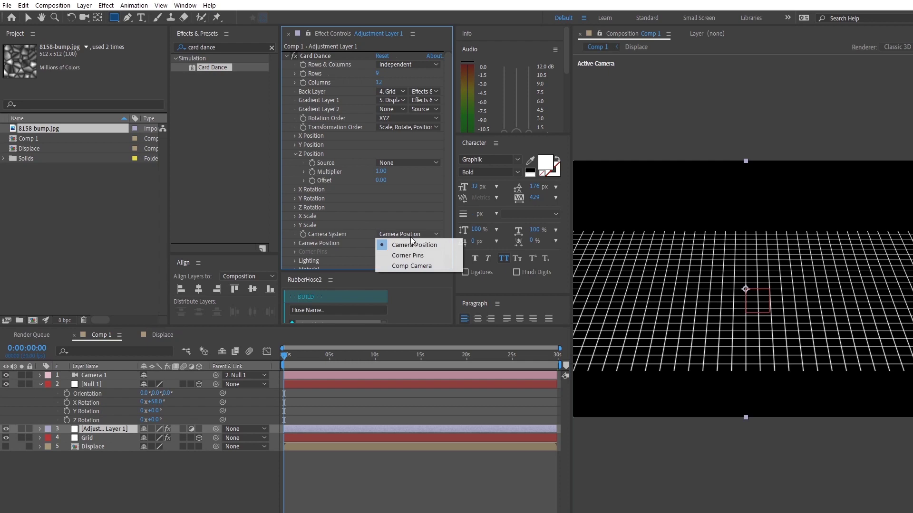
{"action": "left_click", "coordinate": [398, 266]}
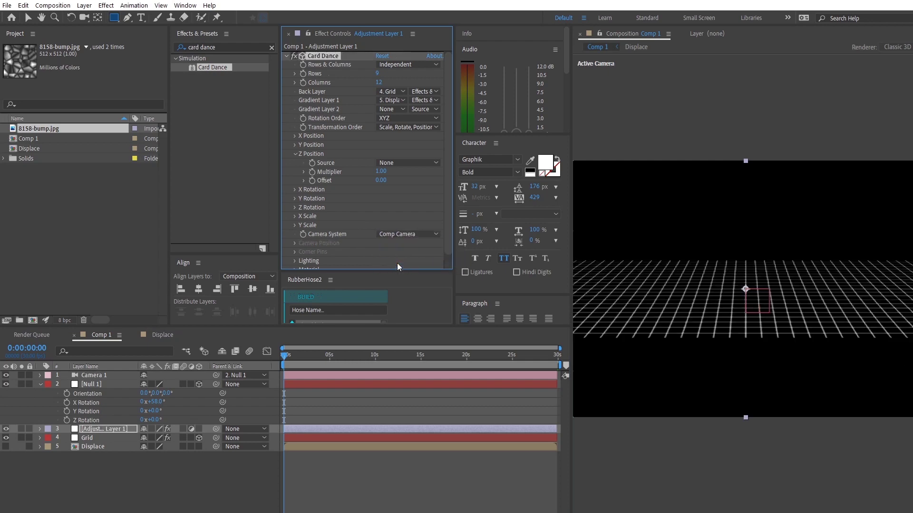
{"action": "left_click_drag", "start_coordinate": [157, 404], "coordinate": [360, 218]}
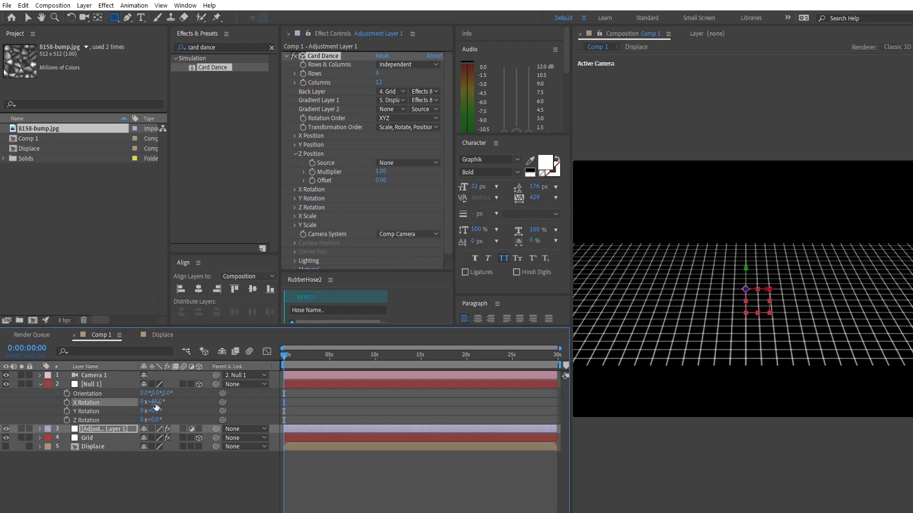
- Drive Card Dance's Z Position from Intensity 1 with a 0.20 multiplier
{"action": "left_click", "coordinate": [108, 428]}
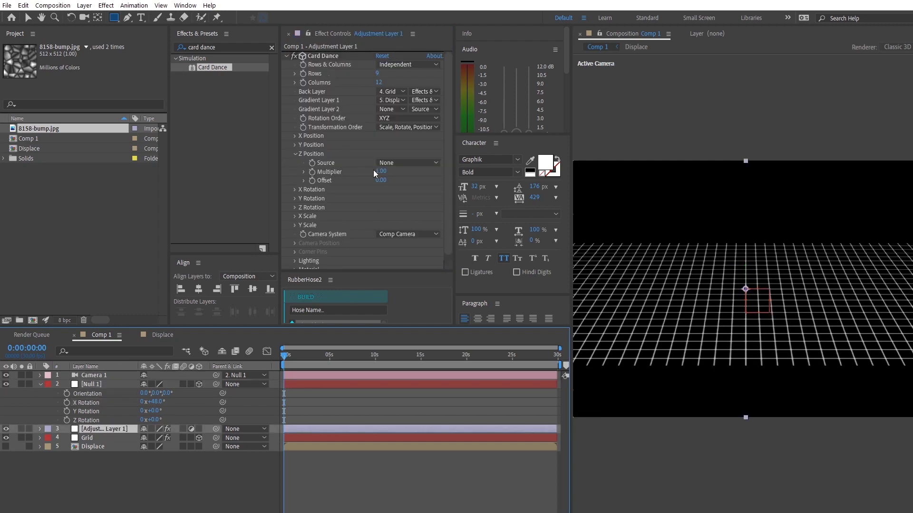
{"action": "left_click_drag", "start_coordinate": [380, 171], "coordinate": [387, 171]}
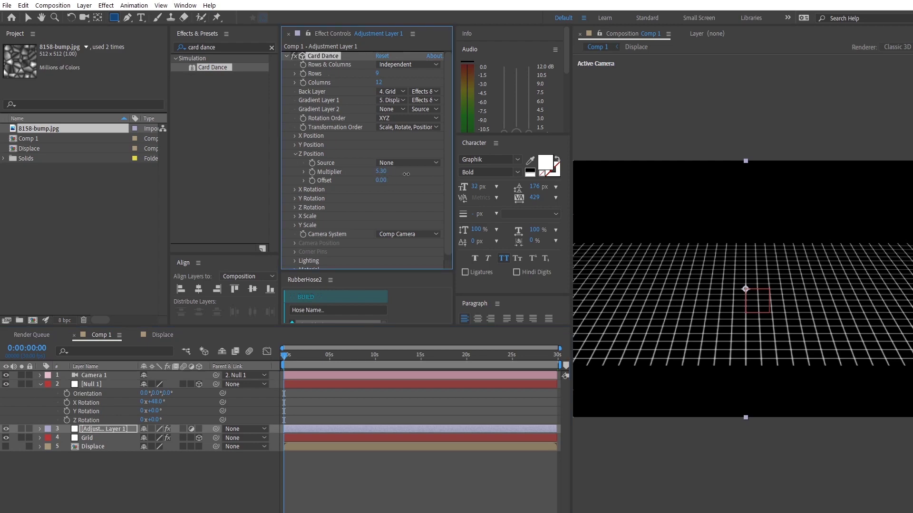
{"action": "left_click", "coordinate": [402, 163]}
{"action": "left_click", "coordinate": [401, 185]}
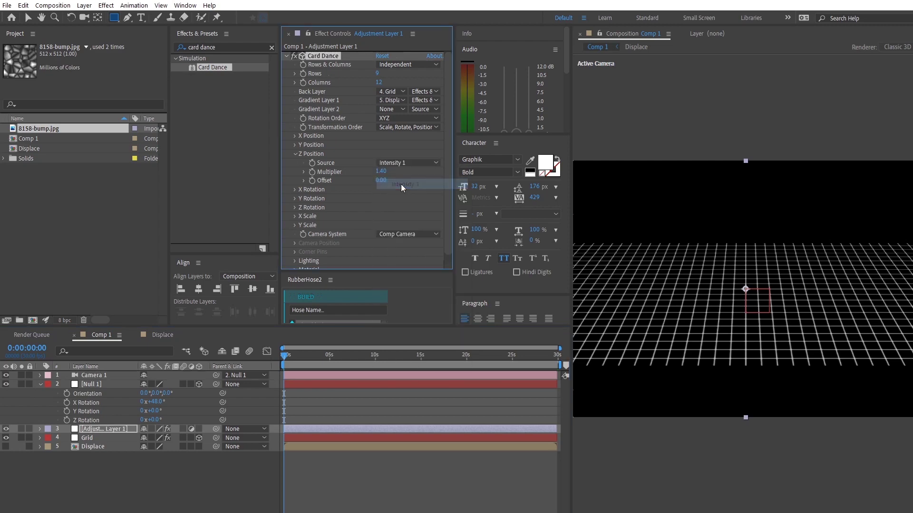
{"action": "left_click_drag", "start_coordinate": [384, 175], "coordinate": [382, 177]}
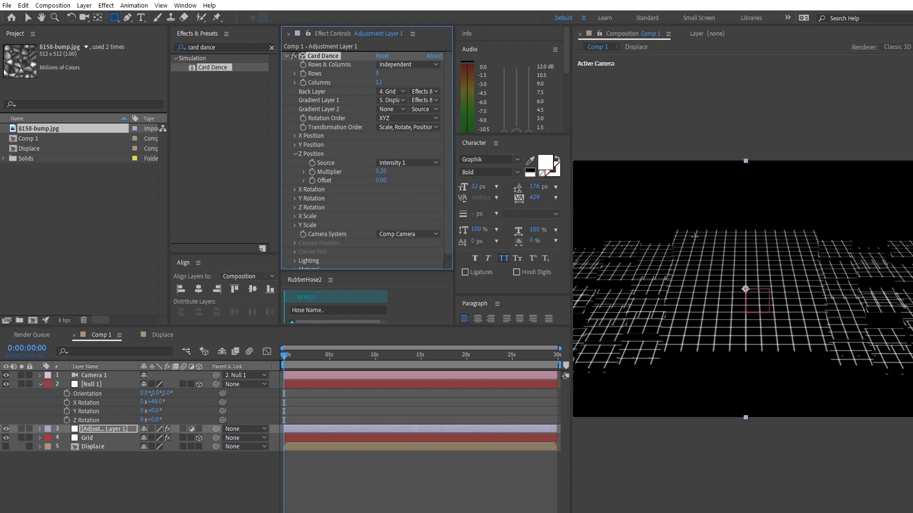
{"action": "key", "text": "comma"}
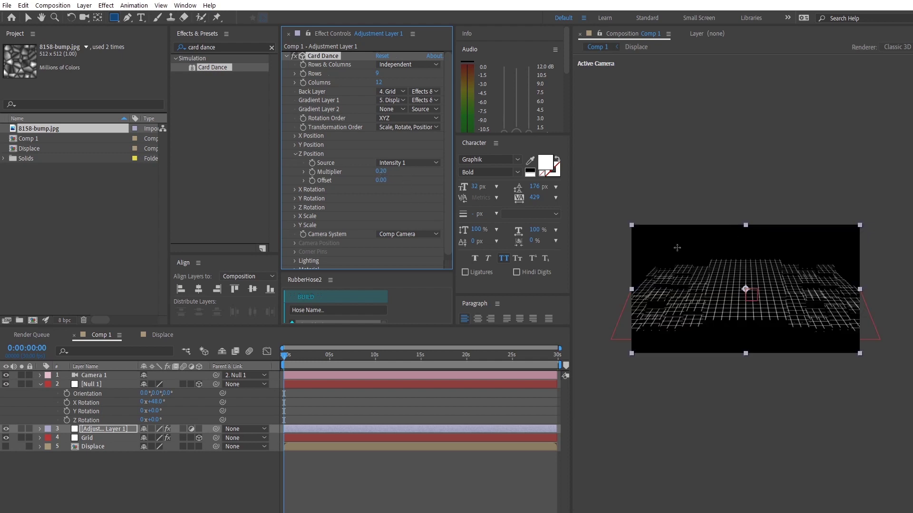
- Set Card Dance Rows and Columns to 100
{"action": "left_click", "coordinate": [379, 73]}
{"action": "type", "text": "100"}
{"action": "key", "text": "Tab"}
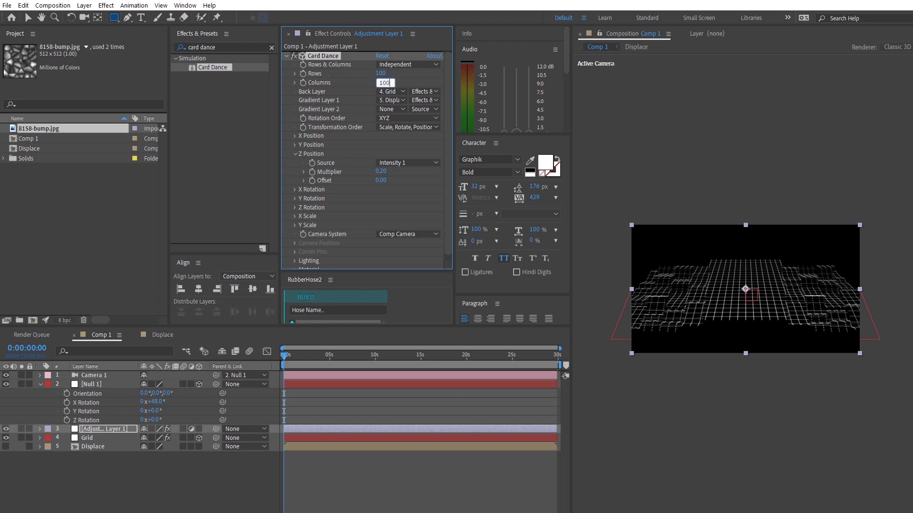
{"action": "key", "text": "Return"}
{"action": "key", "text": "."}
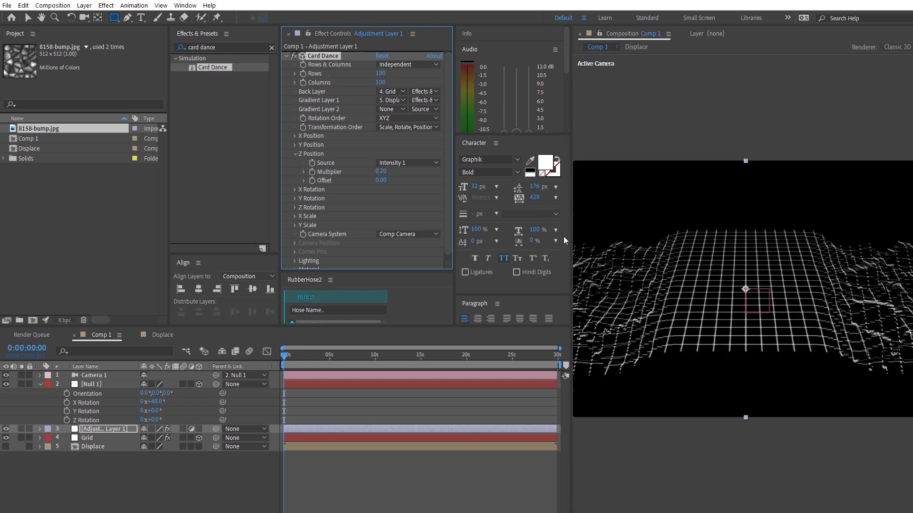
- Change the Z Position multiplier to -0.20 so the terrain sinks
{"action": "left_click", "coordinate": [381, 172]}
{"action": "type", "text": "-0.2"}
{"action": "key", "text": "Return"}
{"action": "key", "text": "comma"}
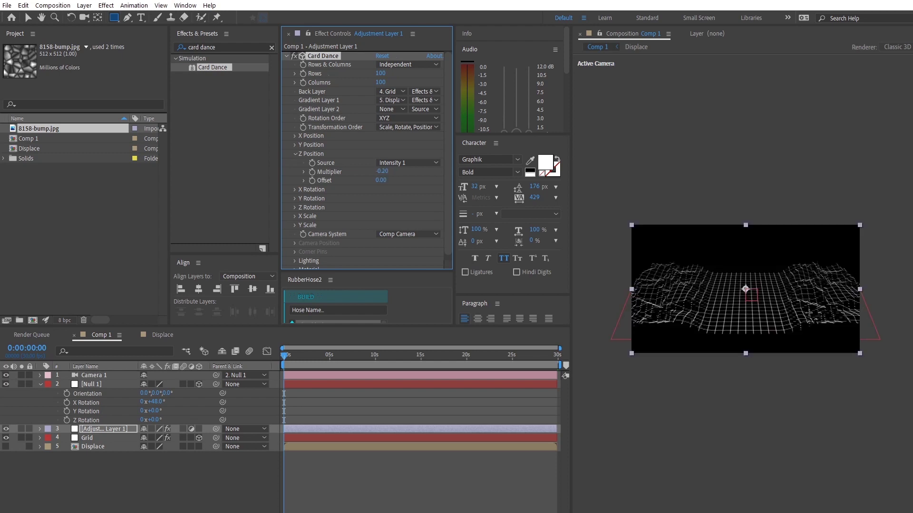
{"action": "key", "text": "period"}
{"action": "left_click_drag", "start_coordinate": [643, 310], "coordinate": [680, 371]}
- Raise Card Dance Rows to 300 so Columns follows at 300
{"action": "left_click", "coordinate": [381, 74]}
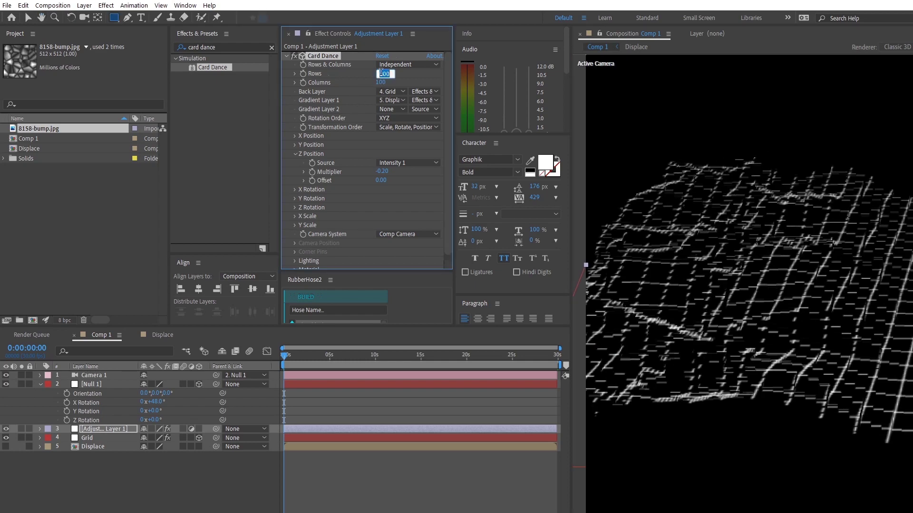
{"action": "type", "text": "300"}
{"action": "key", "text": "Return"}
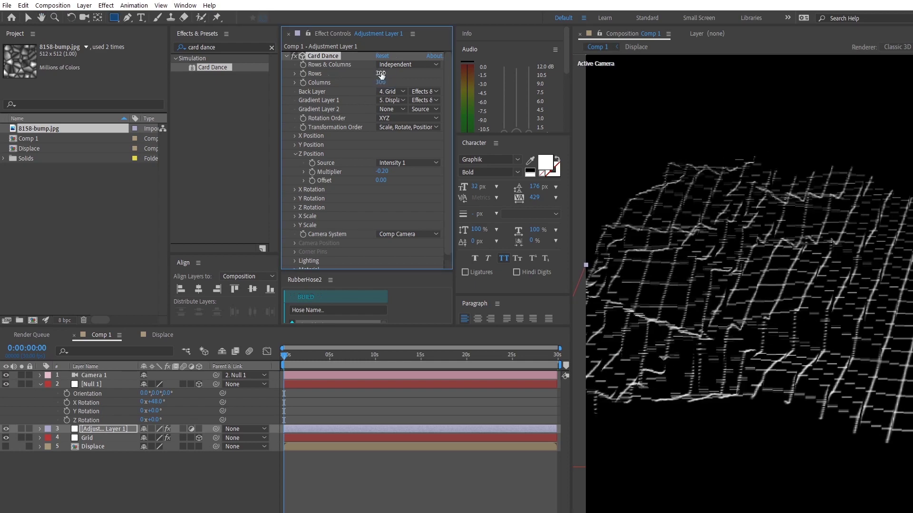
{"action": "scroll", "coordinate": [750, 374], "scroll_direction": "down", "scroll_amount": 5}
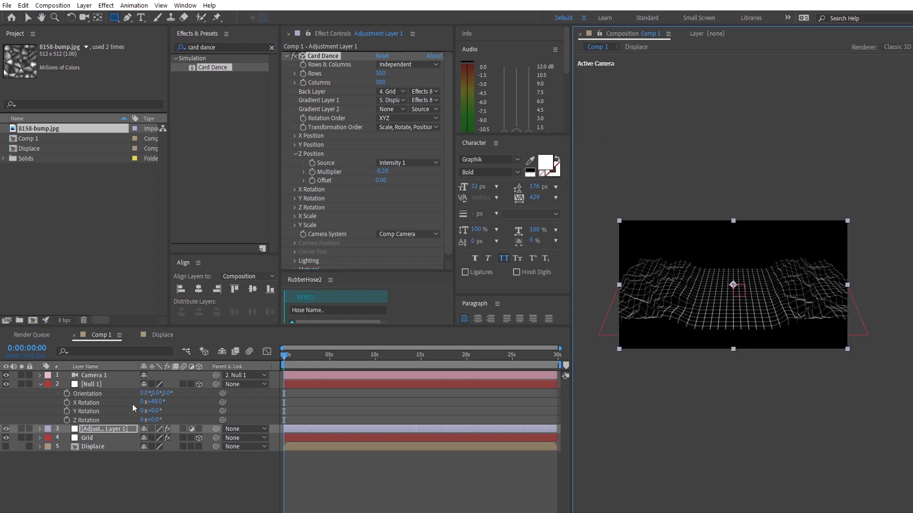
- Set Null 1's Position to 960, 304, 0 to lower the grid floor in frame
{"action": "left_click", "coordinate": [109, 384]}
{"action": "key", "text": "p"}
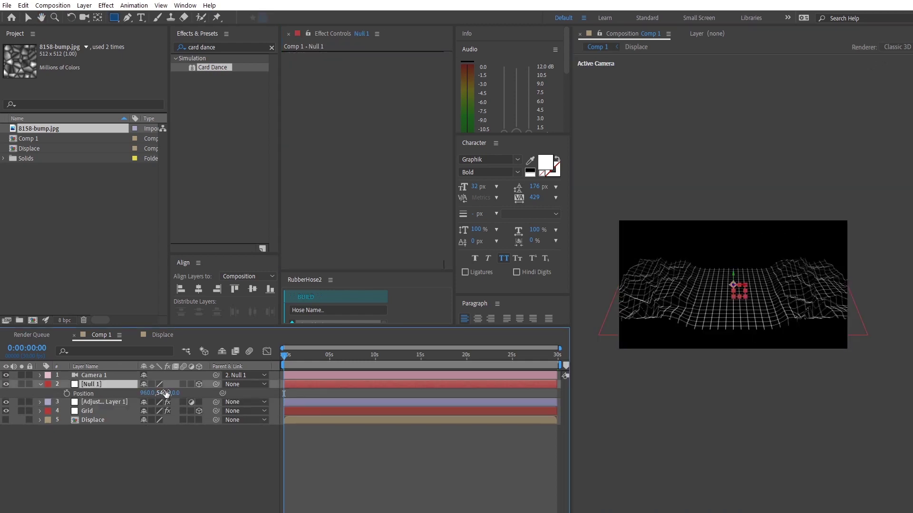
{"action": "left_click_drag", "start_coordinate": [176, 394], "coordinate": [218, 394]}
{"action": "key", "text": "ctrl+z"}
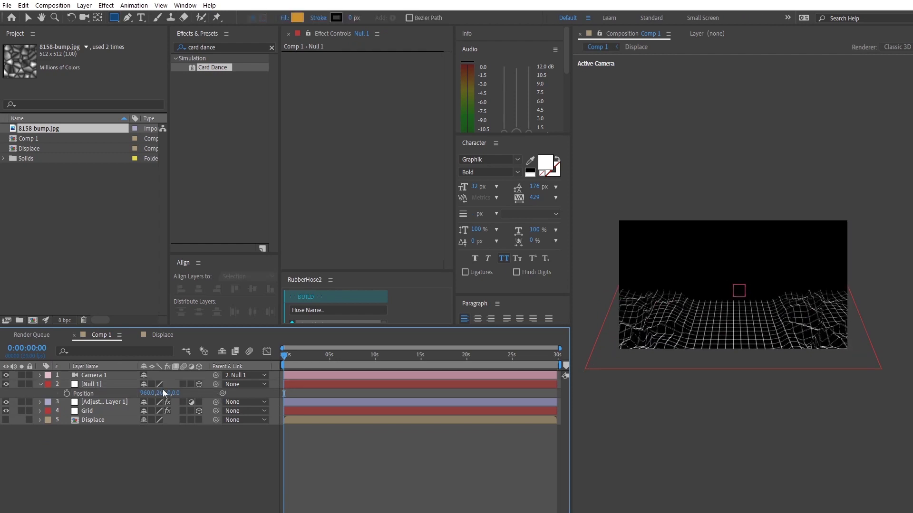
{"action": "left_click_drag", "start_coordinate": [163, 389], "coordinate": [184, 392]}
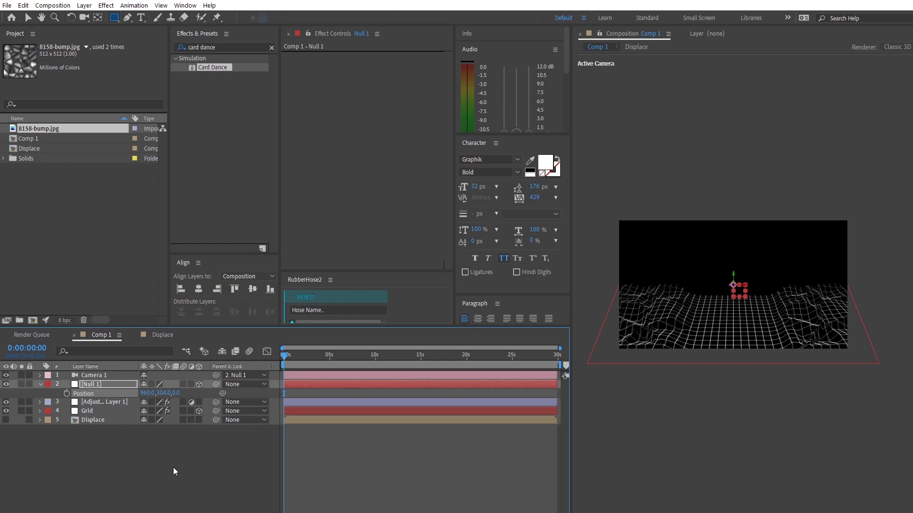
{"action": "left_click", "coordinate": [157, 457]}
- Apply CC RepeTile to the Grid layer with Expand Up set to 1000
{"action": "left_click", "coordinate": [98, 411]}
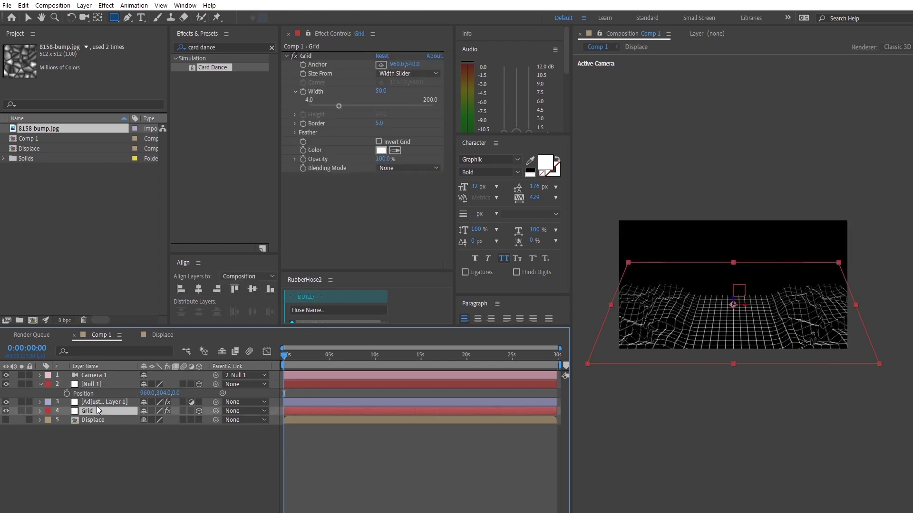
{"action": "left_click", "coordinate": [233, 47]}
{"action": "type", "text": "repetile"}
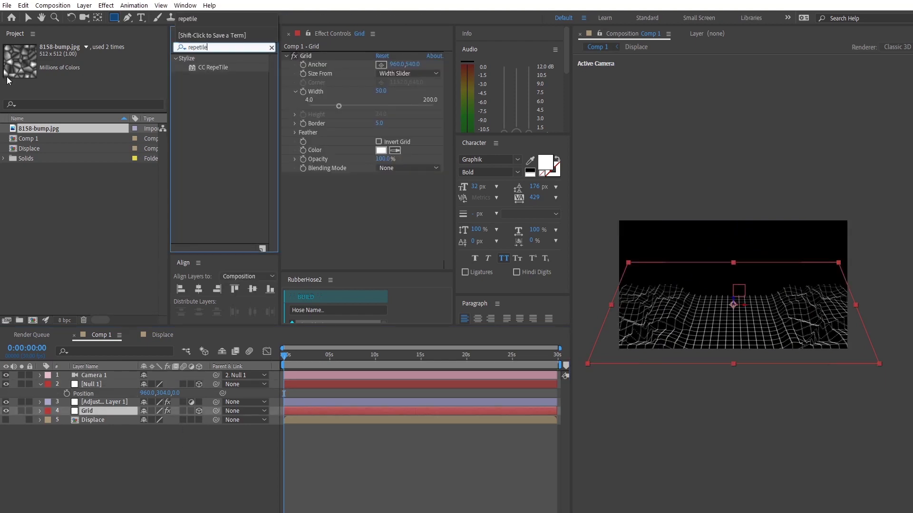
{"action": "left_click_drag", "start_coordinate": [190, 68], "coordinate": [398, 211]}
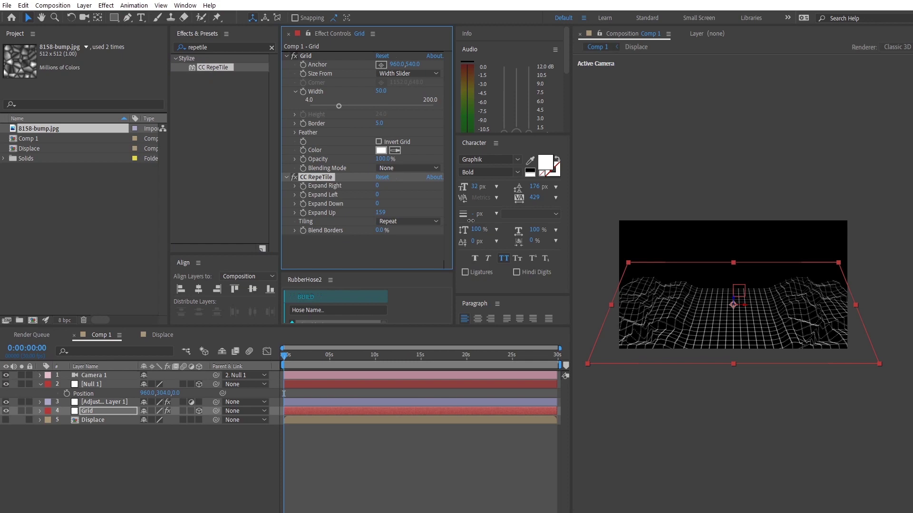
{"action": "left_click", "coordinate": [380, 213]}
{"action": "type", "text": "1000"}
{"action": "key", "text": "Return"}
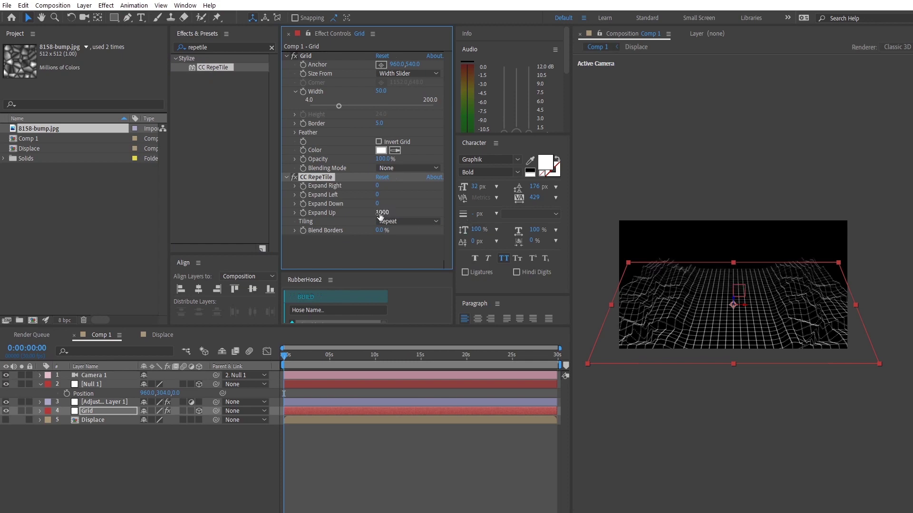
{"action": "scroll", "coordinate": [743, 276], "scroll_direction": "up", "scroll_amount": 2}
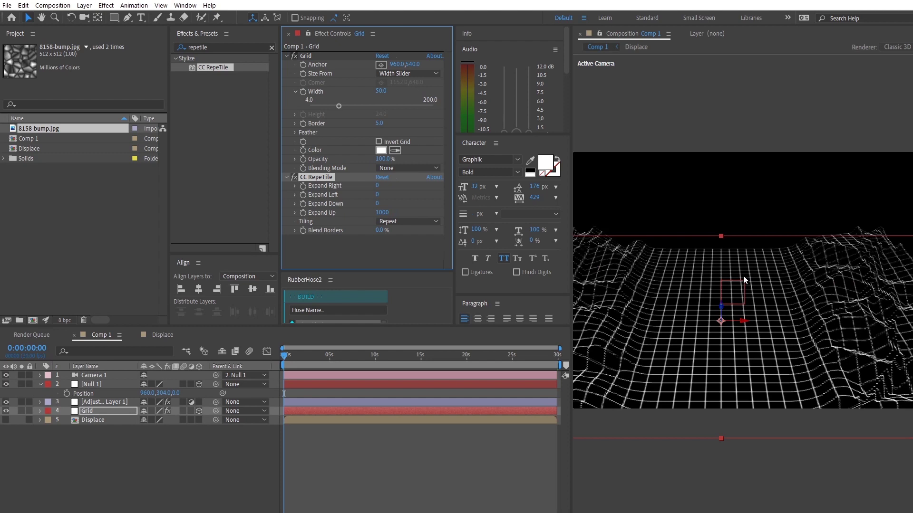
{"action": "scroll", "coordinate": [743, 276], "scroll_direction": "down", "scroll_amount": 2}
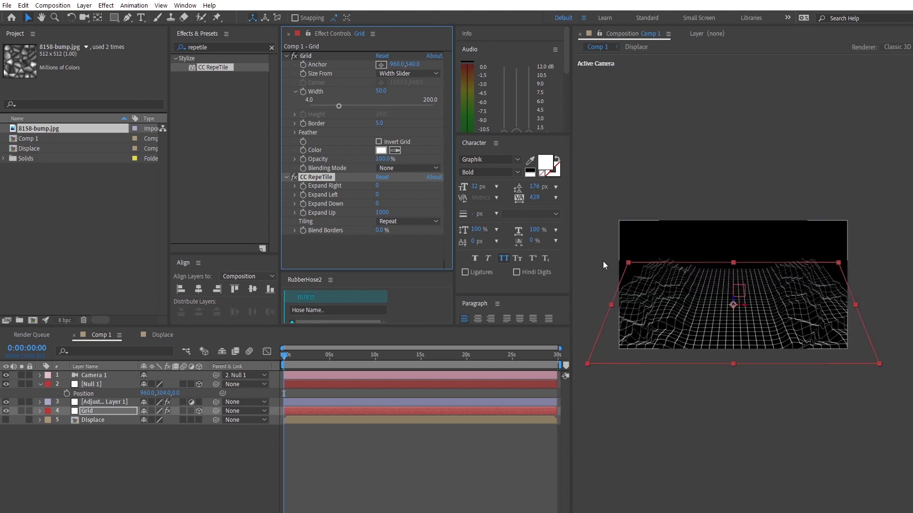
{"action": "left_click", "coordinate": [90, 443]}
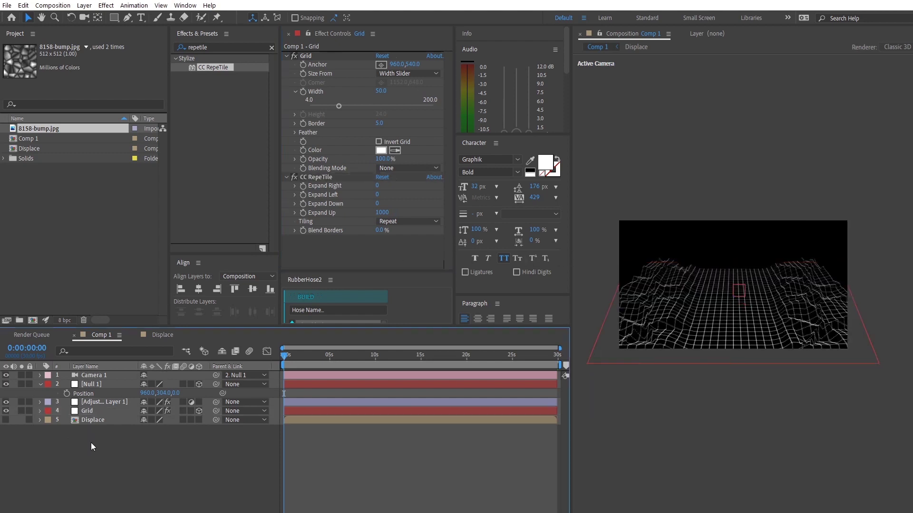
{"action": "left_click", "coordinate": [118, 412]}
{"action": "left_click", "coordinate": [180, 47]}
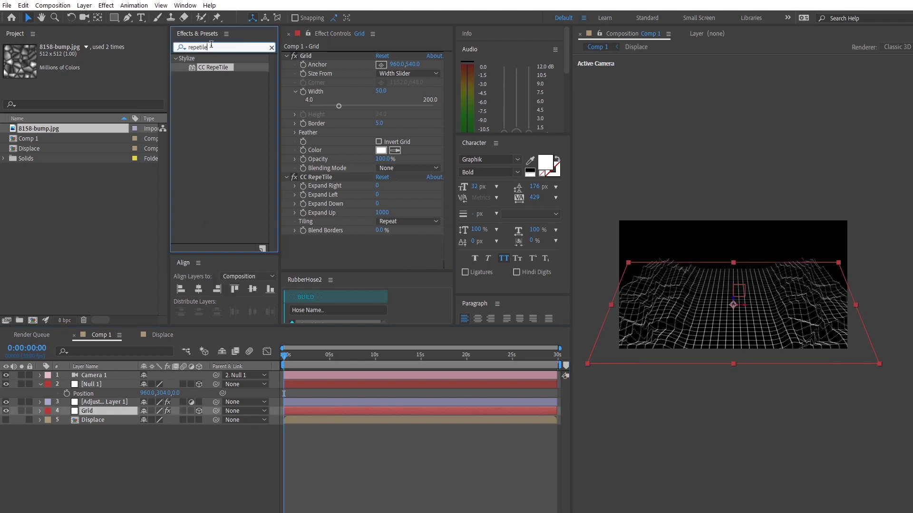
- Add a linear Gradient Ramp to Grid, raising Start of Ramp to 960, 501.3 above End 960, 224.6
{"action": "type", "text": "ramp"}
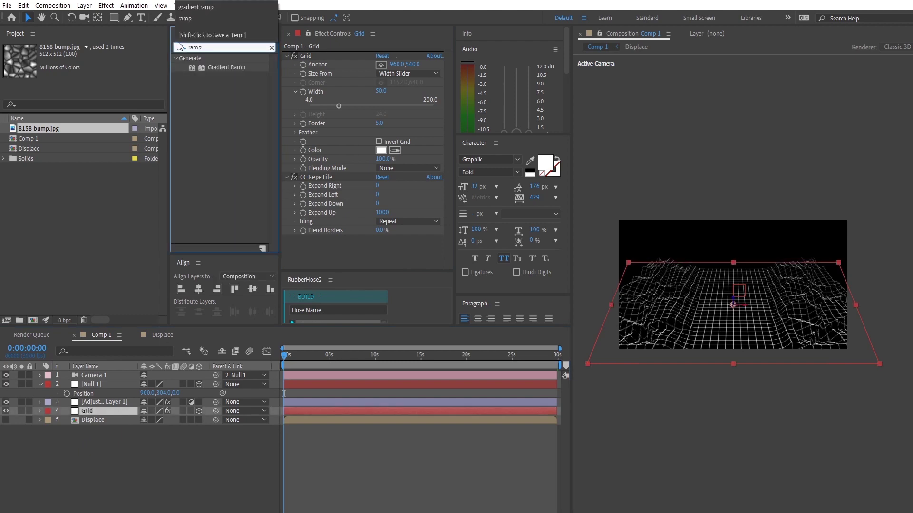
{"action": "left_click_drag", "start_coordinate": [227, 67], "coordinate": [361, 244]}
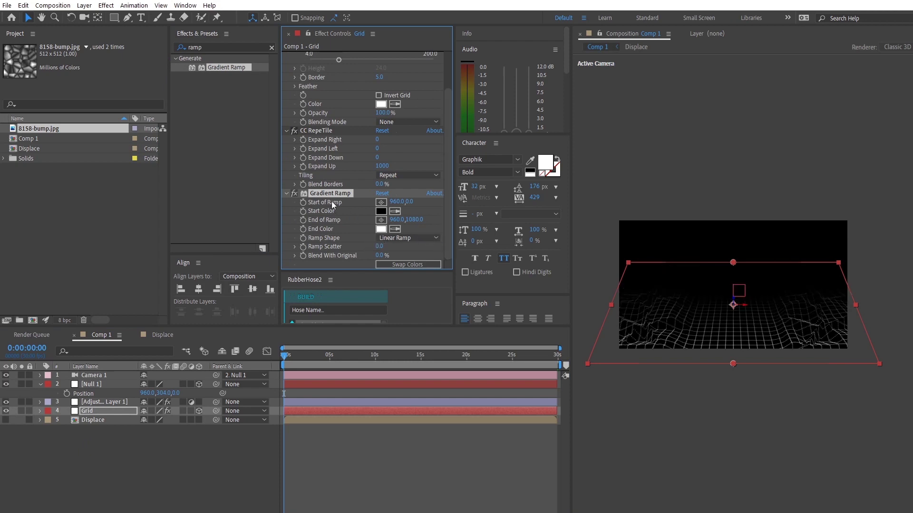
{"action": "key", "text": "period"}
{"action": "left_click_drag", "start_coordinate": [721, 233], "coordinate": [720, 187]}
{"action": "left_click_drag", "start_coordinate": [720, 434], "coordinate": [724, 298]}
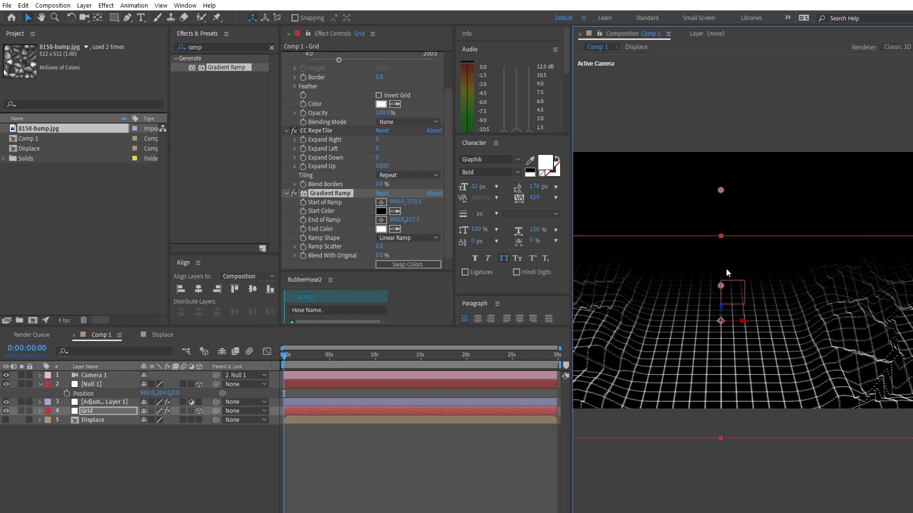
{"action": "scroll", "coordinate": [726, 268], "scroll_direction": "down", "scroll_amount": 2}
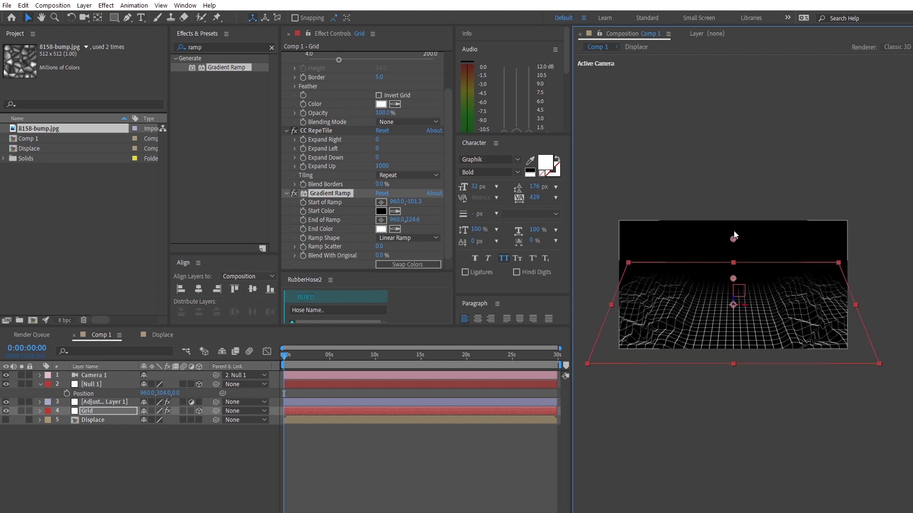
{"action": "left_click", "coordinate": [161, 459]}
{"action": "scroll", "coordinate": [686, 276], "scroll_direction": "up", "scroll_amount": 2}
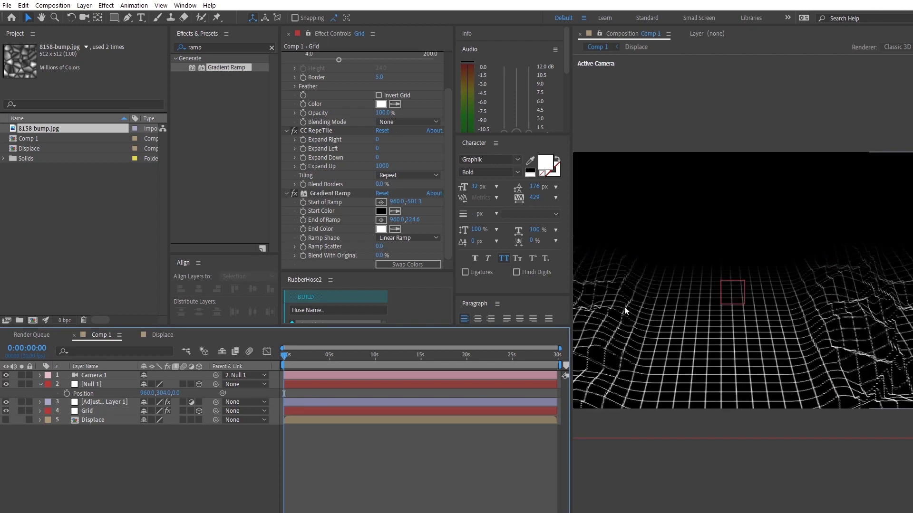
{"action": "scroll", "coordinate": [624, 307], "scroll_direction": "down", "scroll_amount": 2}
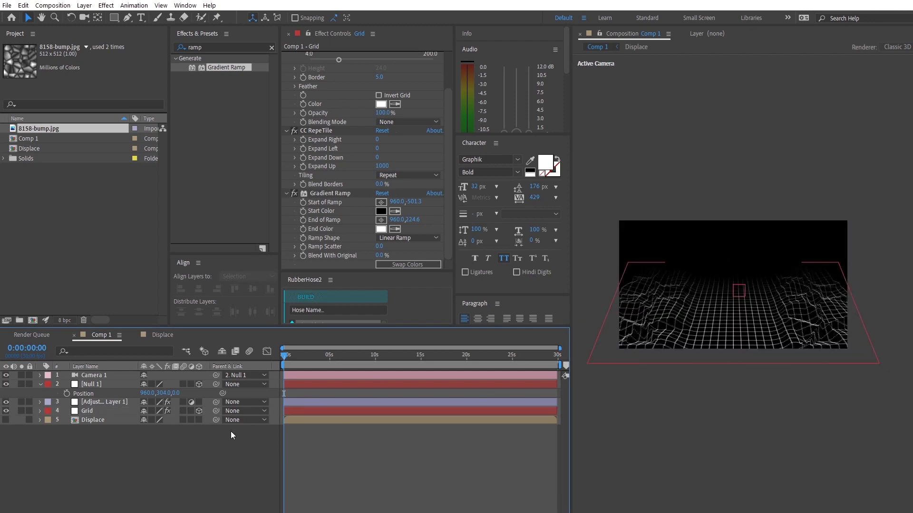
- Rename Comp 1 to Grid and nest it in a new Grid 2 composition
{"action": "right_click", "coordinate": [56, 139]}
{"action": "left_click", "coordinate": [100, 291]}
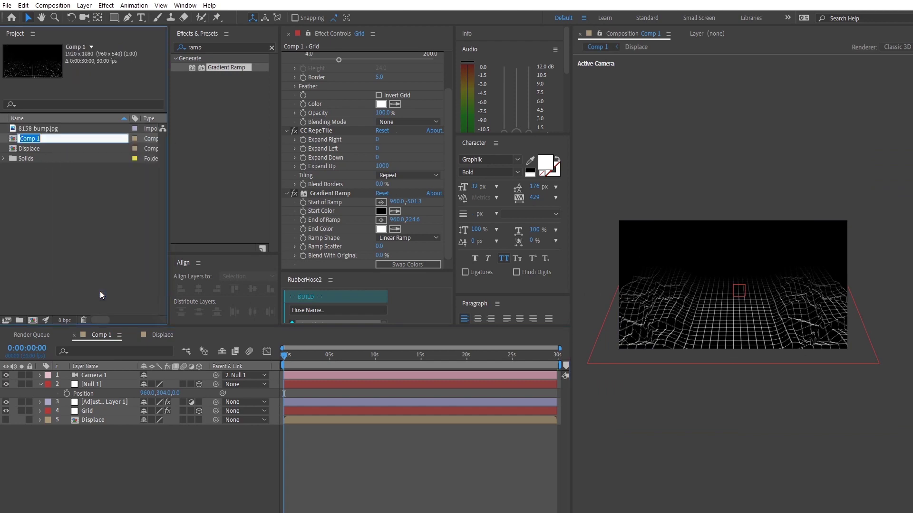
{"action": "type", "text": "Grid"}
{"action": "key", "text": "Return"}
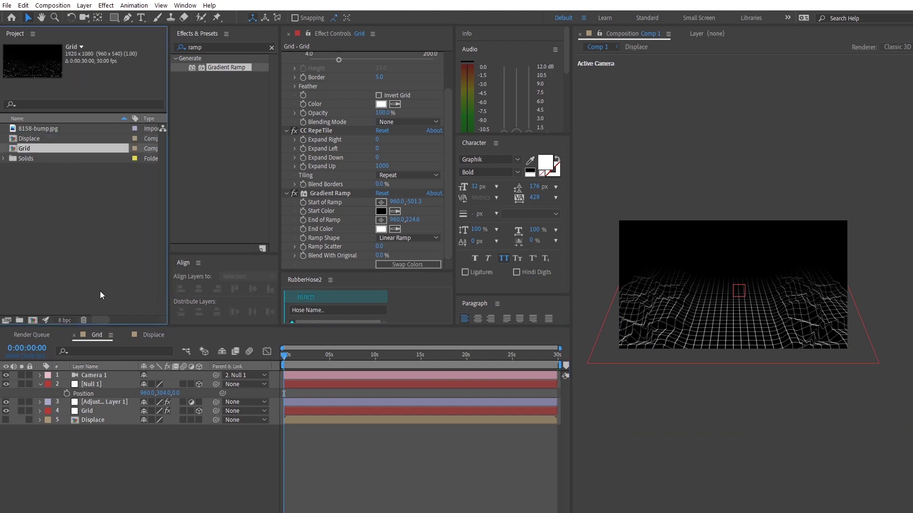
{"action": "left_click", "coordinate": [94, 221]}
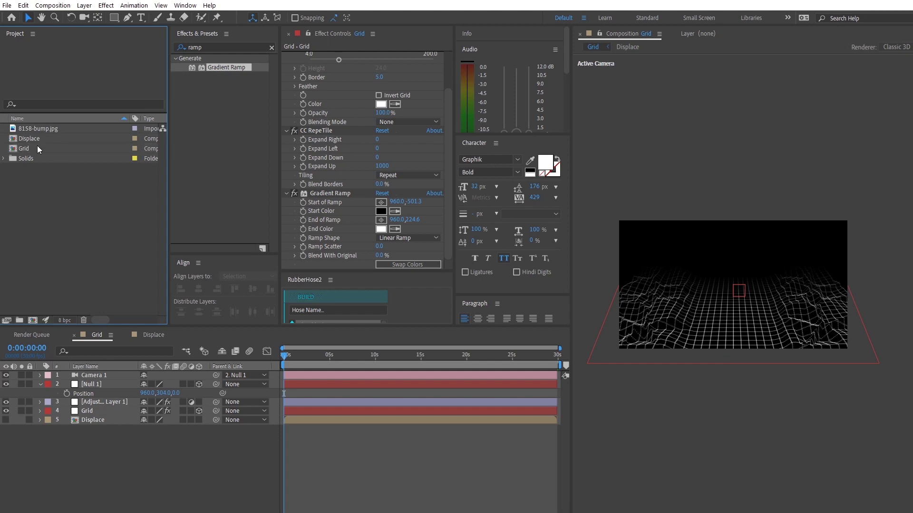
{"action": "left_click_drag", "start_coordinate": [37, 145], "coordinate": [32, 320]}
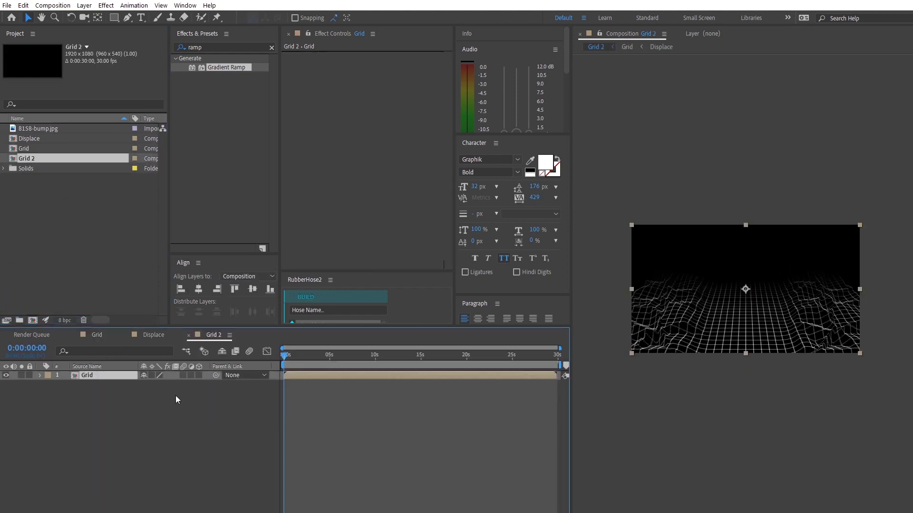
{"action": "key", "text": "period"}
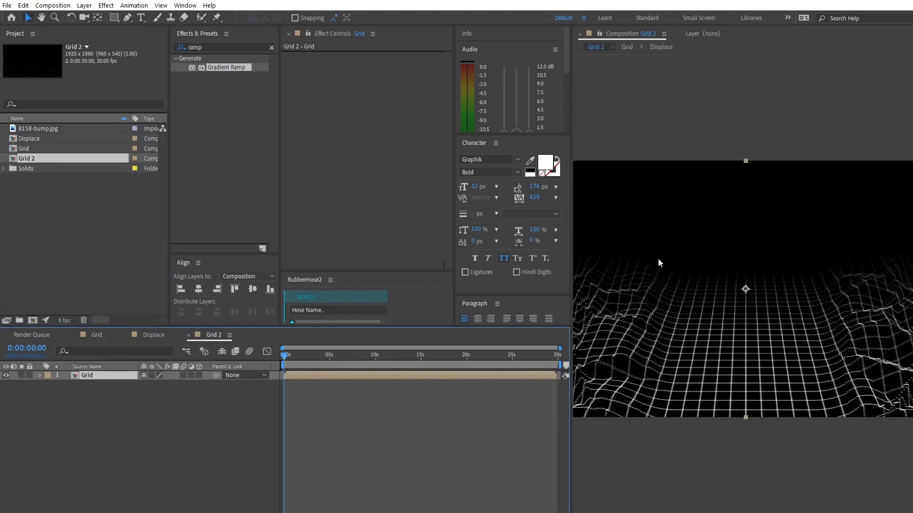
- Duplicate the Grid layer and set the lower copy's track matte to Luma Matte
{"action": "key", "text": "ctrl+d"}
{"action": "left_click", "coordinate": [109, 384]}
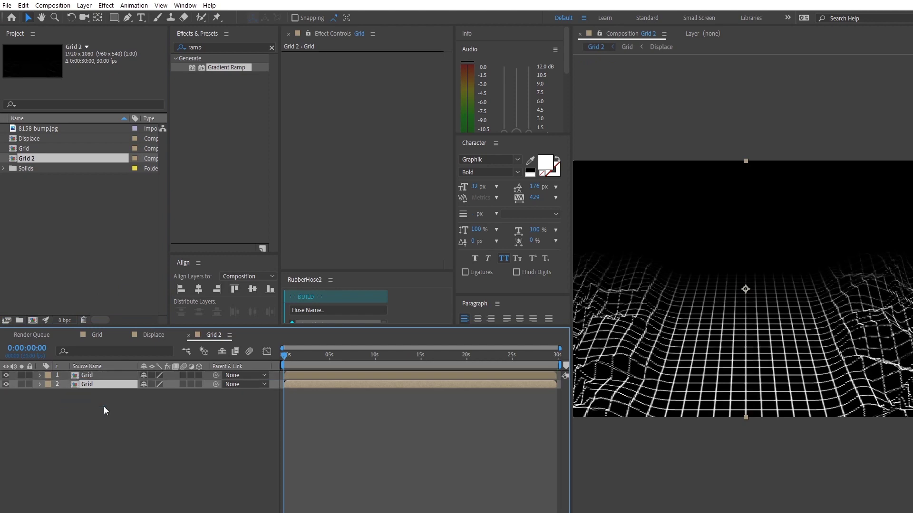
{"action": "key", "text": "F4"}
{"action": "left_click", "coordinate": [205, 386]}
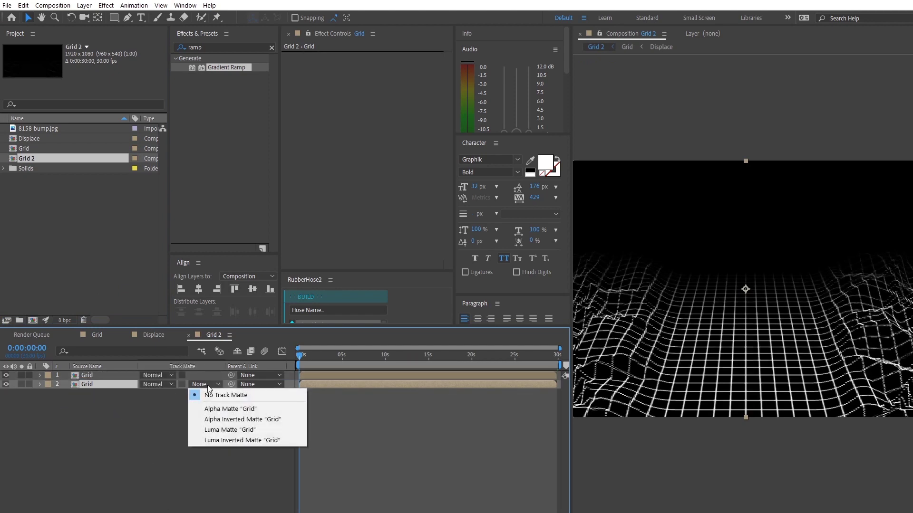
{"action": "left_click", "coordinate": [219, 430]}
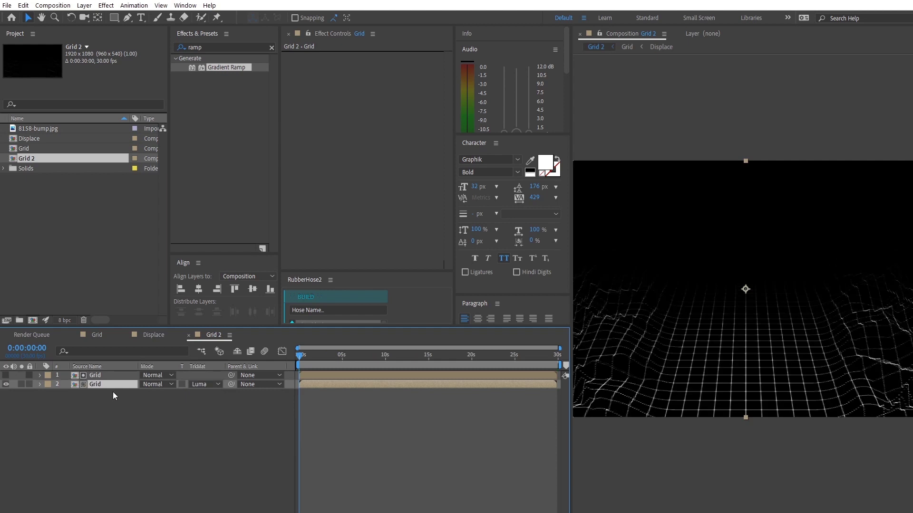
- Apply a red Fill effect to the lower Grid layer
{"action": "key", "text": "ctrl+5"}
{"action": "type", "text": "fill"}
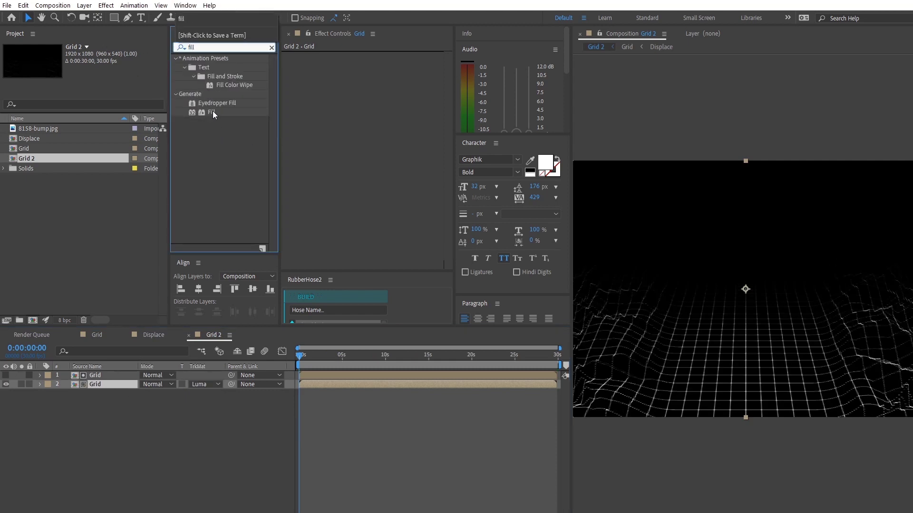
{"action": "left_click_drag", "start_coordinate": [213, 112], "coordinate": [380, 144]}
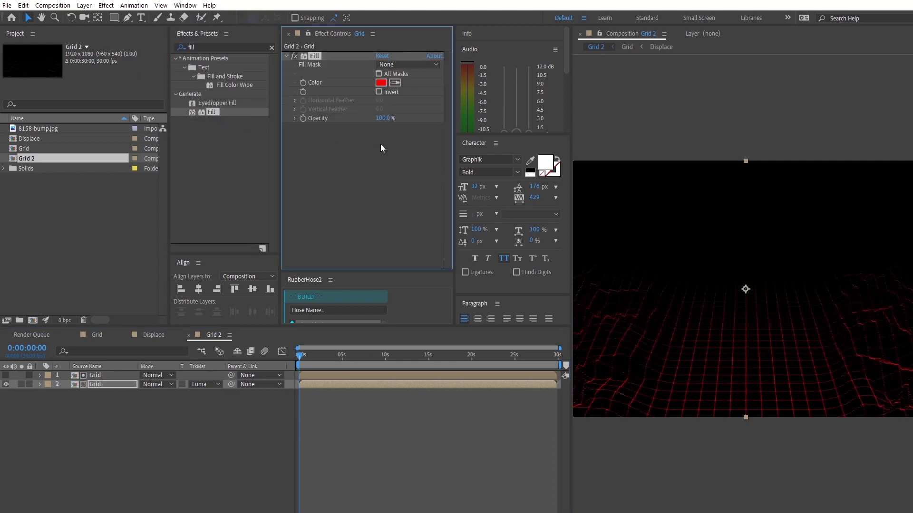
{"action": "key", "text": "period"}
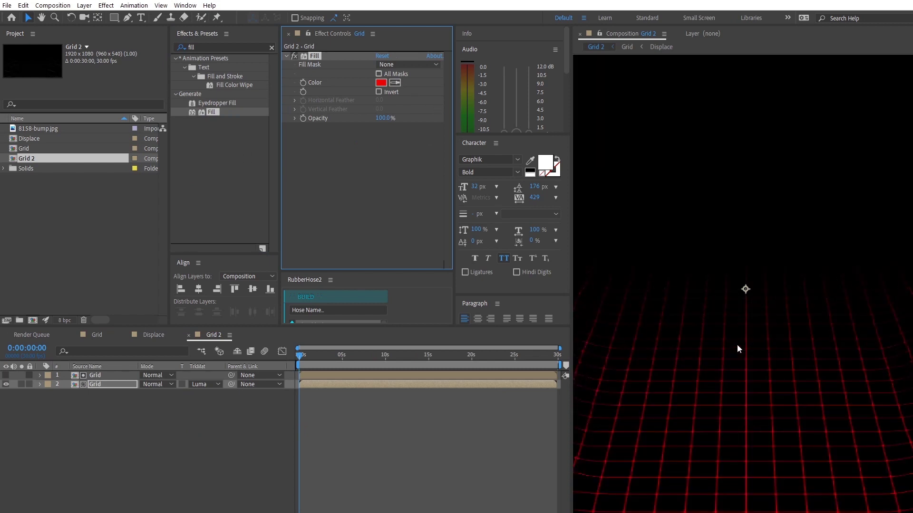
- Create a dark magenta (2C0B36) solid and place it beneath both Grid layers
{"action": "right_click", "coordinate": [127, 426]}
{"action": "mouse_move", "coordinate": [166, 430]}
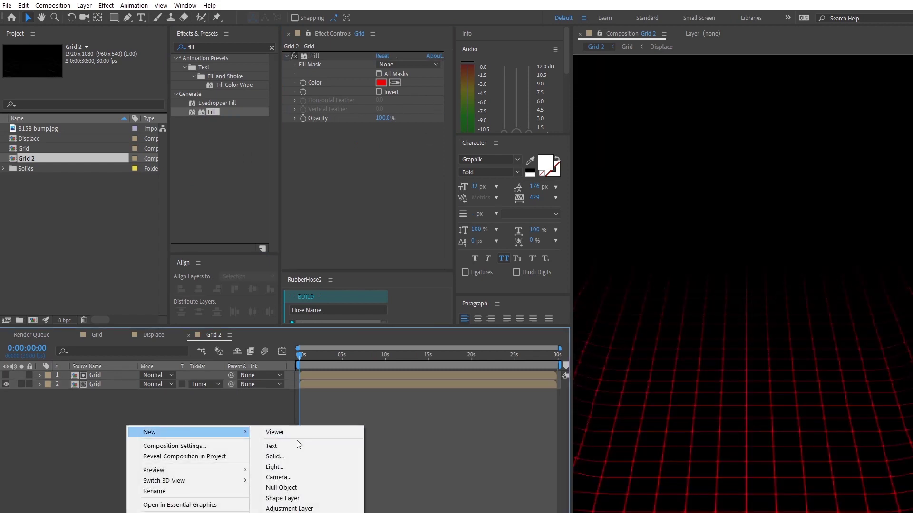
{"action": "left_click", "coordinate": [287, 455]}
{"action": "left_click", "coordinate": [538, 287]}
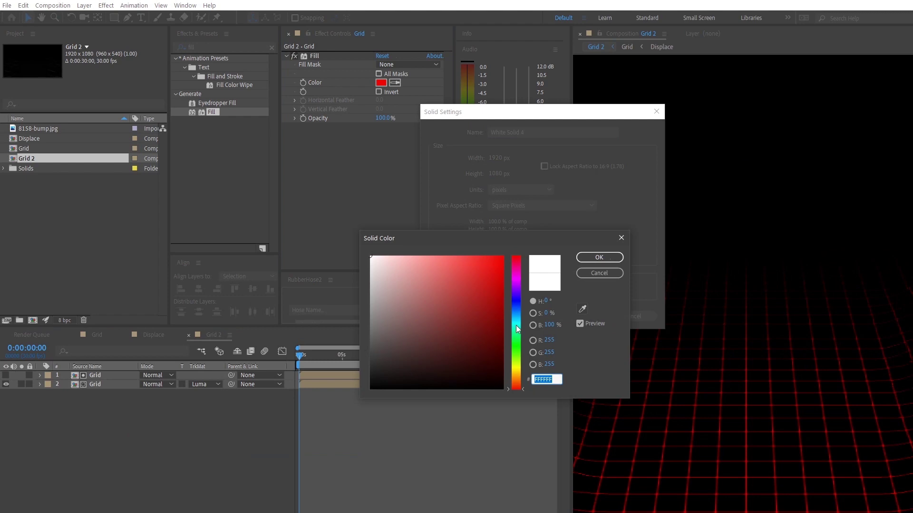
{"action": "left_click_drag", "start_coordinate": [516, 325], "coordinate": [523, 309]}
{"action": "mouse_move", "coordinate": [457, 298]}
{"action": "left_mouse_down"}
{"action": "mouse_move", "coordinate": [499, 274]}
{"action": "mouse_move", "coordinate": [476, 361]}
{"action": "left_mouse_up"}
{"action": "left_click", "coordinate": [484, 264]}
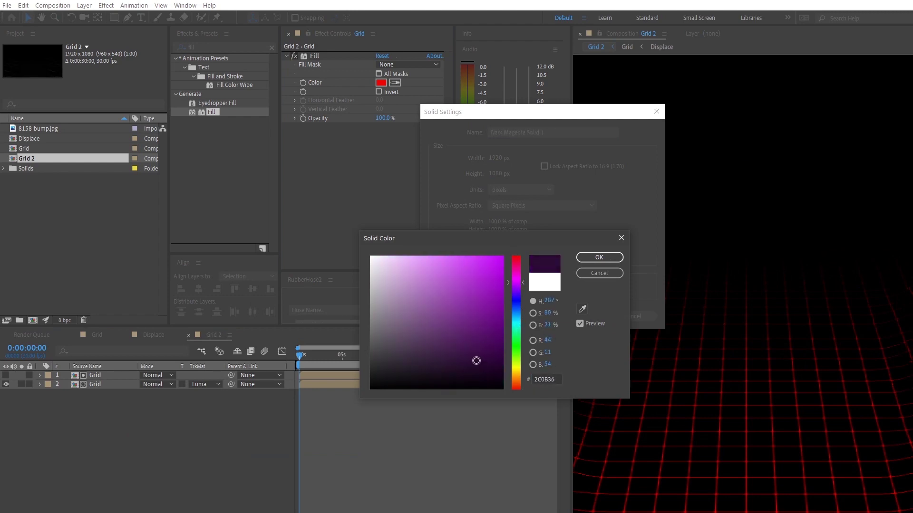
{"action": "left_click", "coordinate": [603, 258]}
{"action": "left_click", "coordinate": [583, 316]}
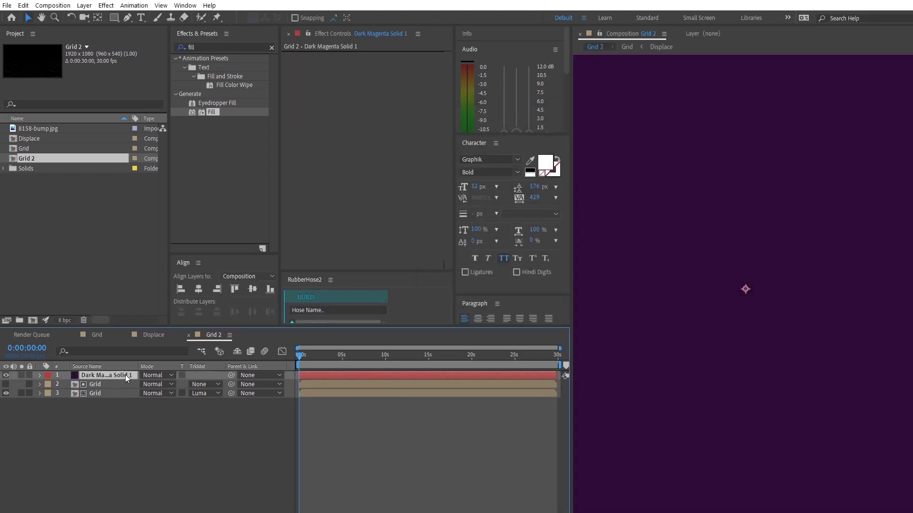
{"action": "left_click_drag", "start_coordinate": [125, 375], "coordinate": [122, 418]}
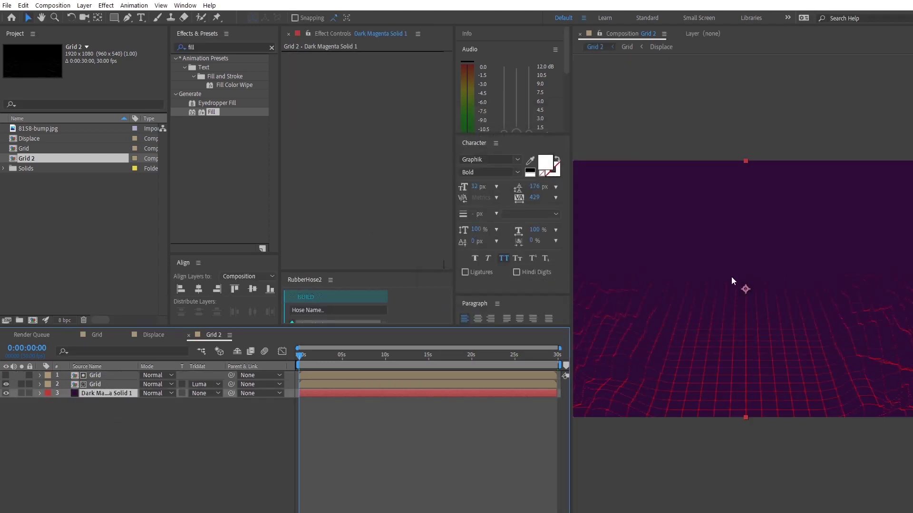
- Change the Grid layer's Fill colour to light blue 2A9FD4
{"action": "left_click", "coordinate": [108, 385]}
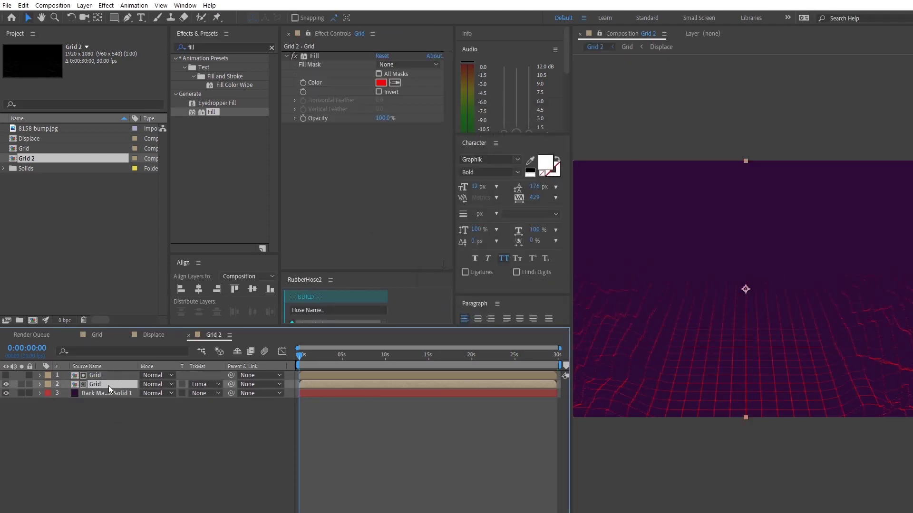
{"action": "left_click", "coordinate": [380, 84]}
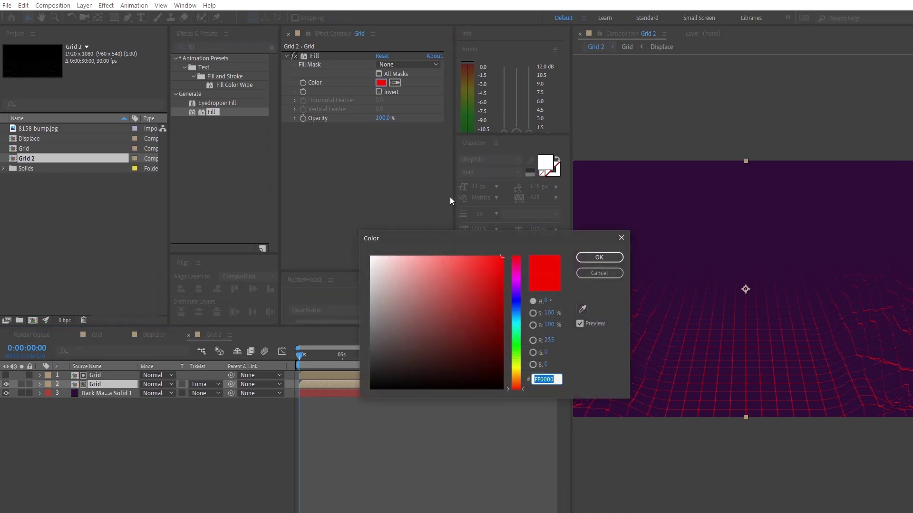
{"action": "left_click", "coordinate": [519, 315]}
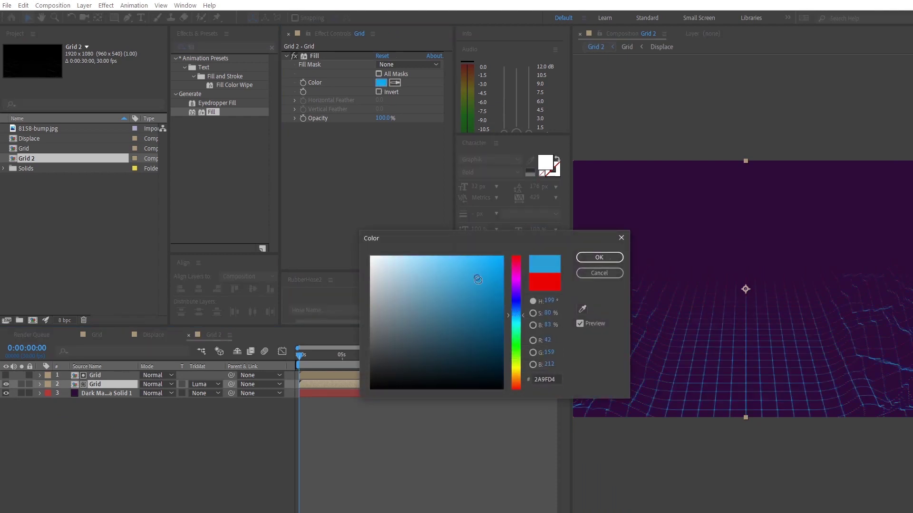
{"action": "left_click", "coordinate": [599, 258]}
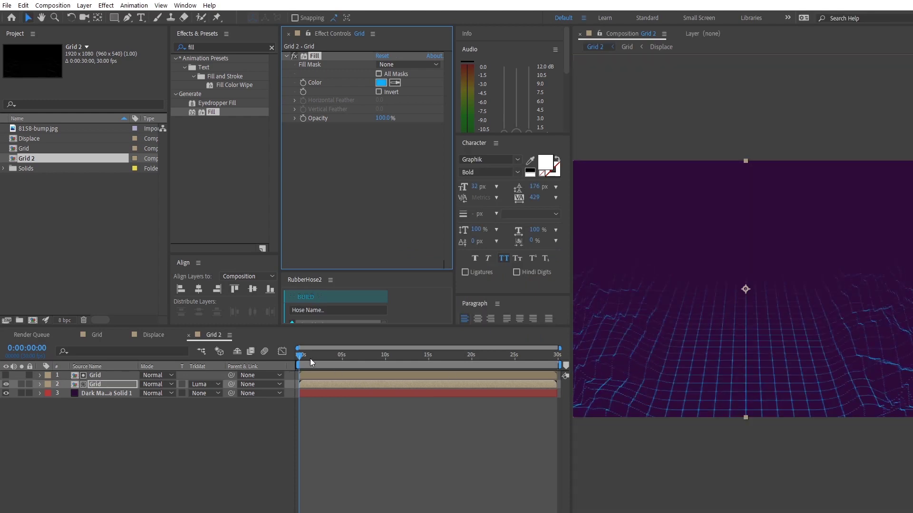
{"action": "key", "text": "comma"}
{"action": "key", "text": "period"}
- In the Grid comp, raise the Gradient Ramp start point to 960, -391.7
{"action": "left_click", "coordinate": [96, 335]}
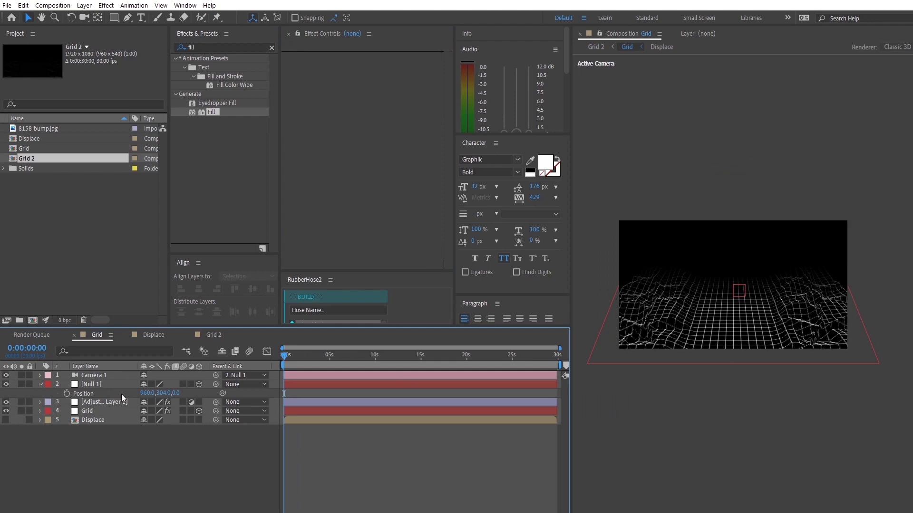
{"action": "left_click", "coordinate": [102, 410]}
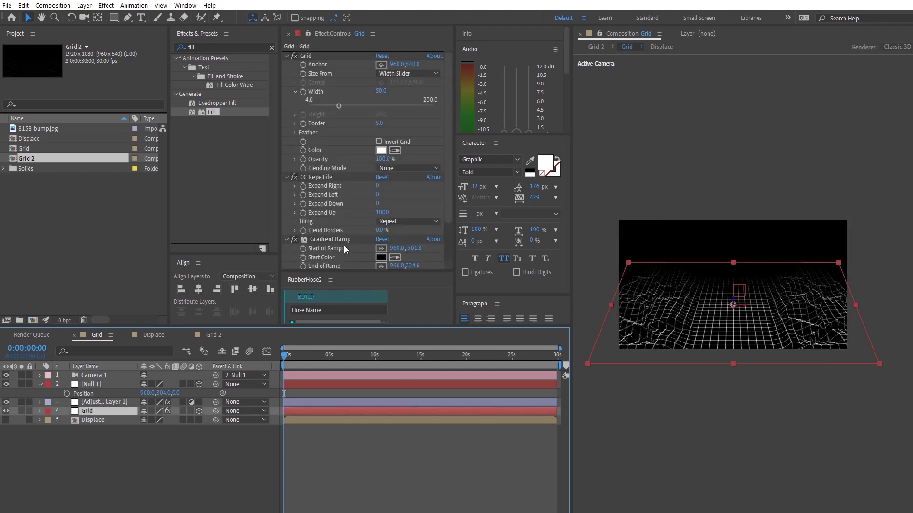
{"action": "left_click", "coordinate": [345, 240]}
{"action": "left_click_drag", "start_coordinate": [733, 233], "coordinate": [734, 214]}
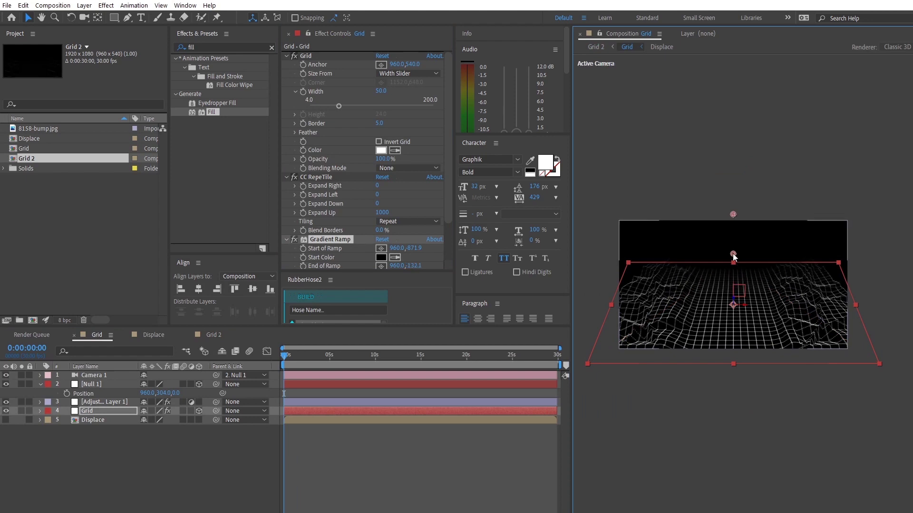
{"action": "scroll", "coordinate": [736, 287], "scroll_direction": "up", "scroll_amount": 2}
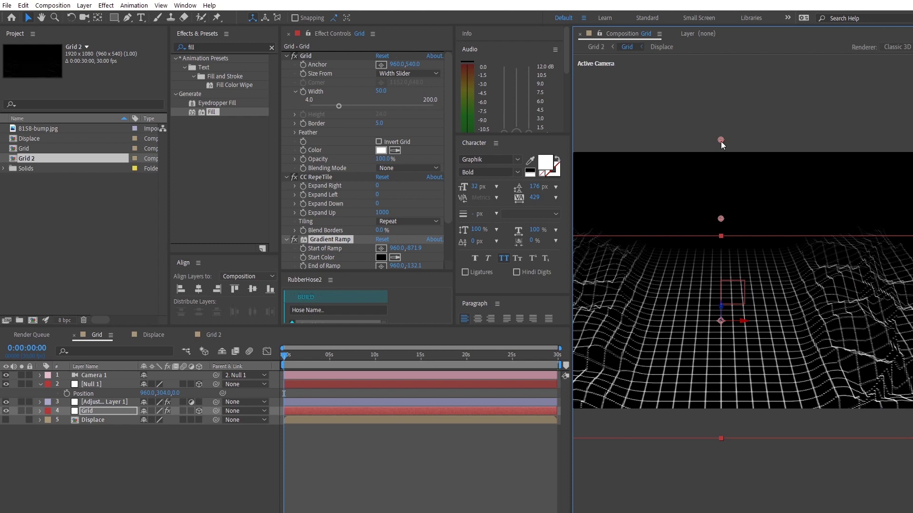
{"action": "left_click_drag", "start_coordinate": [719, 193], "coordinate": [720, 189]}
{"action": "left_click", "coordinate": [168, 438]}
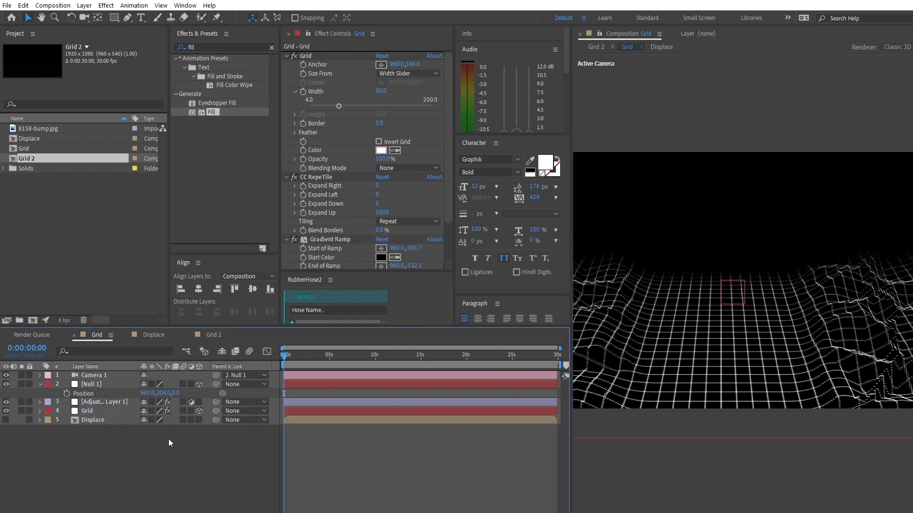
- Rename the Grid 2 composition to Final and reopen the Grid comp
{"action": "left_click", "coordinate": [205, 334]}
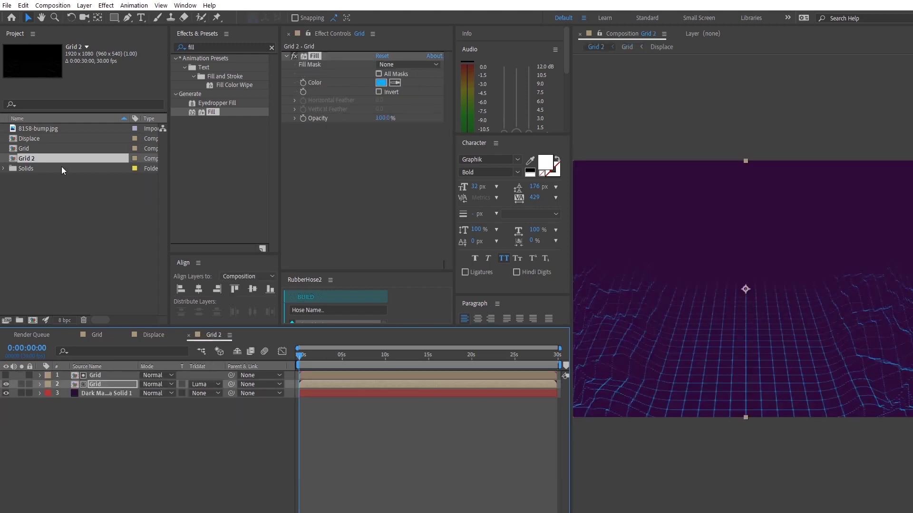
{"action": "right_click", "coordinate": [81, 158]}
{"action": "left_click", "coordinate": [157, 309]}
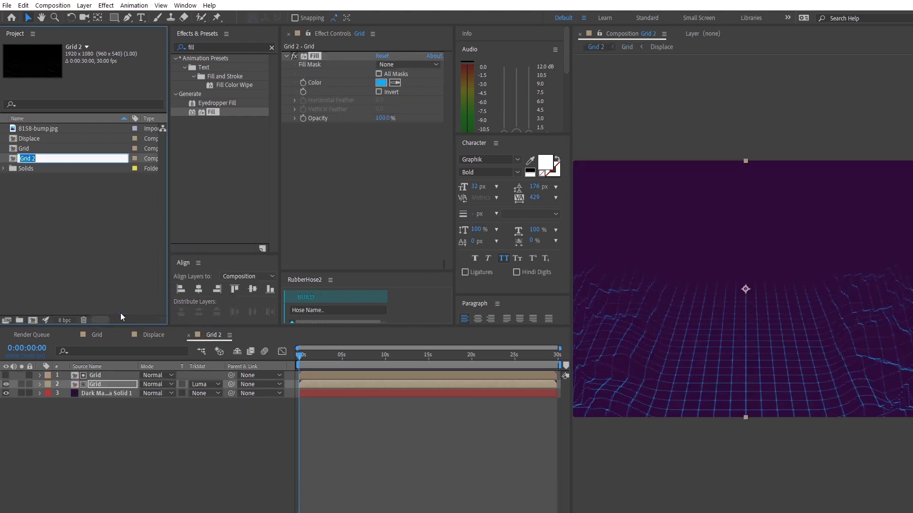
{"action": "type", "text": "Final"}
{"action": "key", "text": "Return"}
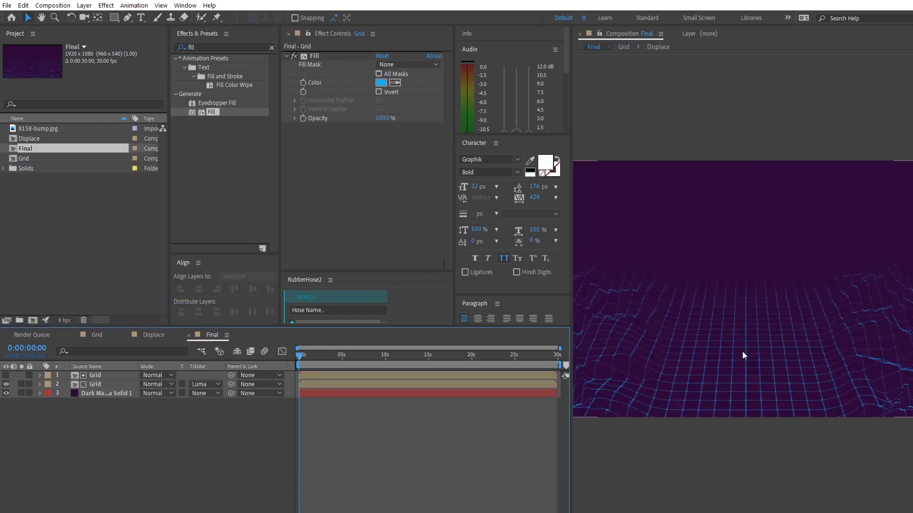
{"action": "scroll", "coordinate": [791, 298], "scroll_direction": "up", "scroll_amount": 2}
{"action": "scroll", "coordinate": [676, 301], "scroll_direction": "down", "scroll_amount": 3}
{"action": "scroll", "coordinate": [664, 315], "scroll_direction": "up", "scroll_amount": 1}
{"action": "left_click", "coordinate": [97, 335]}
- Try a 30° Y Rotation on Null 1 and check the result in Final
{"action": "left_click", "coordinate": [110, 381]}
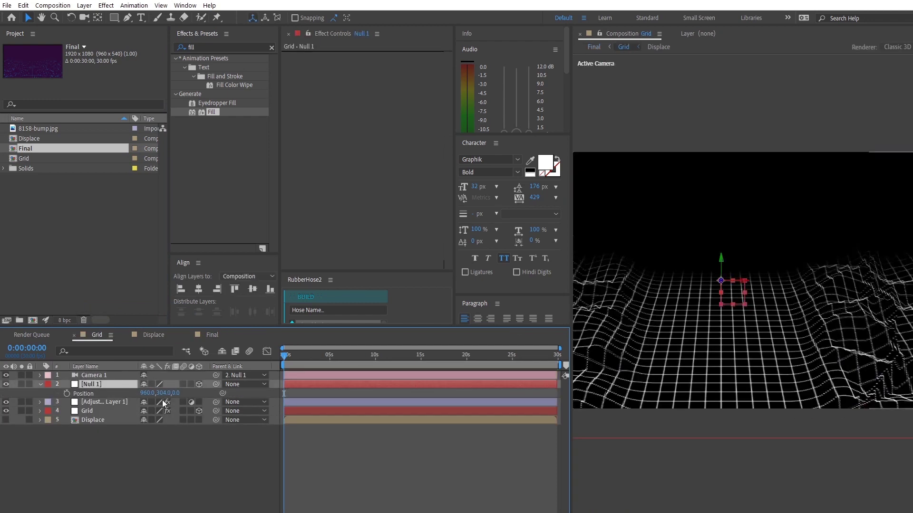
{"action": "key", "text": "r"}
{"action": "mouse_move", "coordinate": [155, 410]}
{"action": "left_mouse_down"}
{"action": "mouse_move", "coordinate": [173, 410]}
{"action": "mouse_move", "coordinate": [114, 419]}
{"action": "mouse_move", "coordinate": [139, 418]}
{"action": "left_mouse_up"}
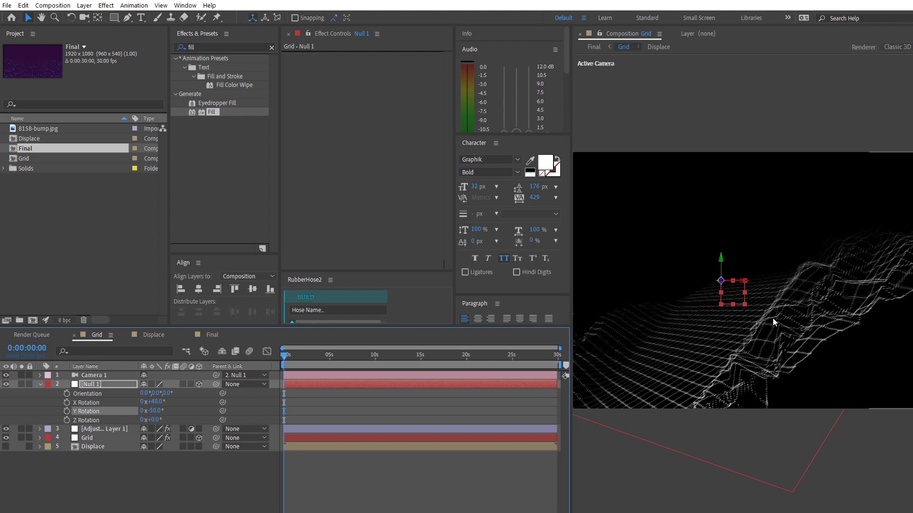
{"action": "left_click", "coordinate": [155, 411]}
{"action": "type", "text": "30"}
{"action": "key", "text": "Return"}
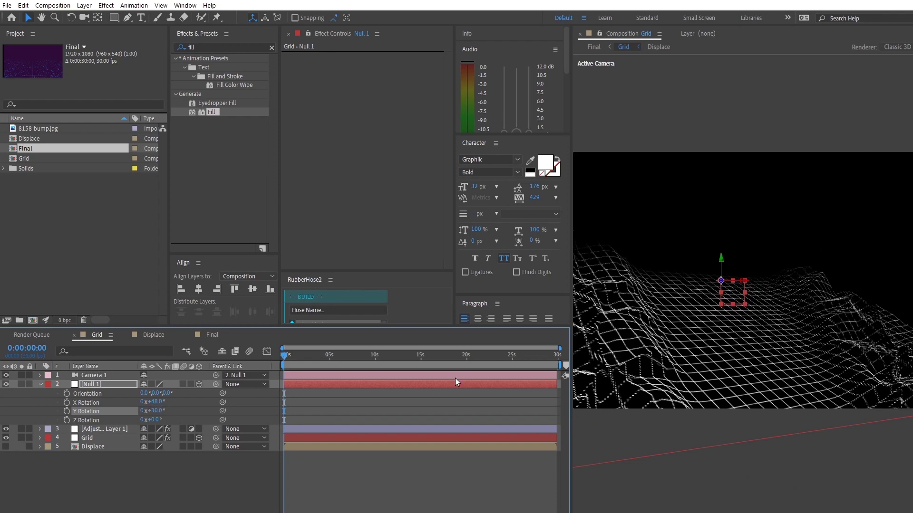
{"action": "left_click", "coordinate": [166, 481]}
{"action": "left_click", "coordinate": [210, 334]}
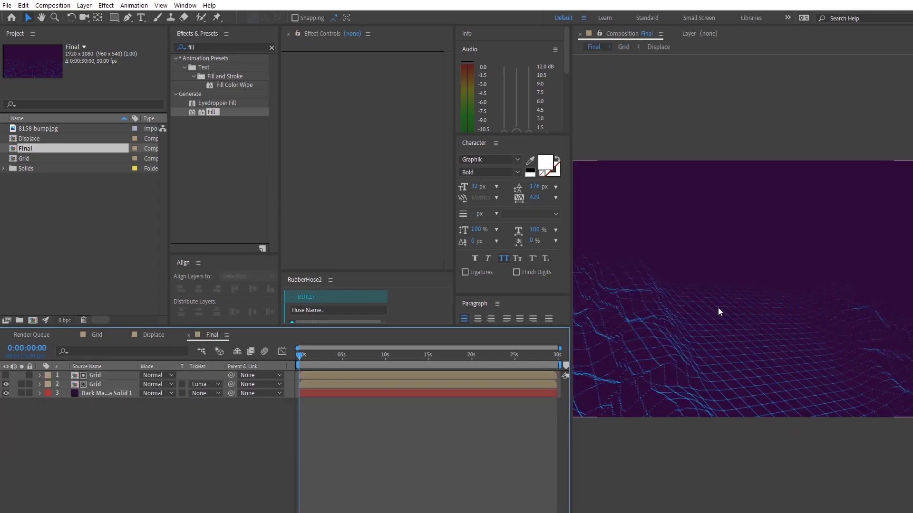
{"action": "key", "text": "."}
{"action": "left_click", "coordinate": [125, 340]}
- Set Null 1's X Rotation to 48° and its Y Rotation back to 0°
{"action": "left_click", "coordinate": [158, 402]}
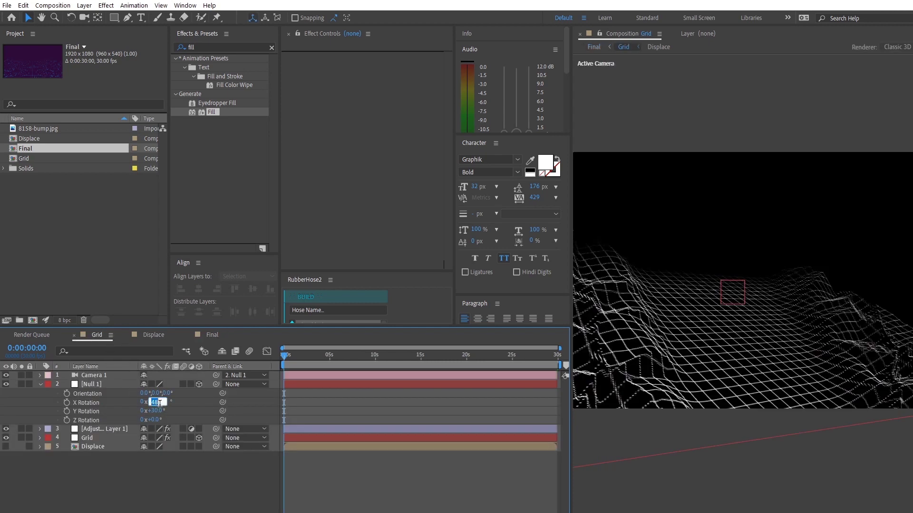
{"action": "type", "text": "0"}
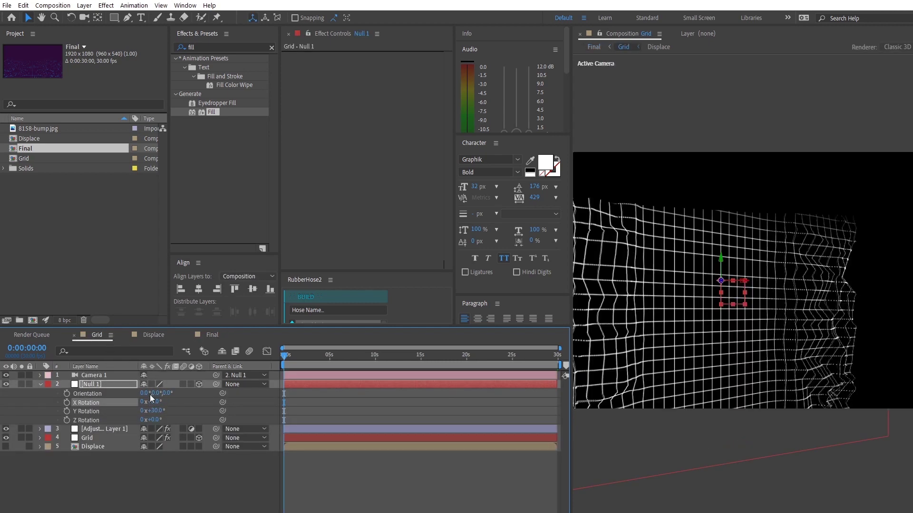
{"action": "type", "text": "5"}
{"action": "key", "text": "Return"}
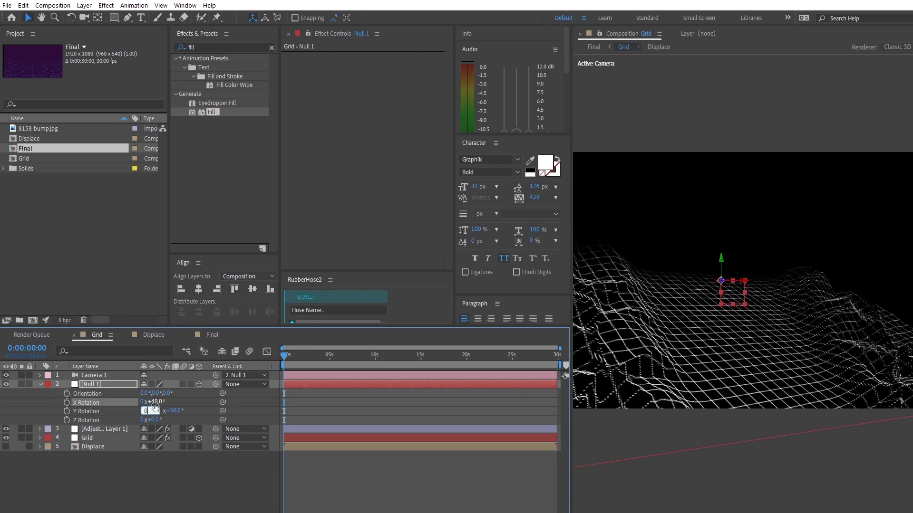
{"action": "key", "text": "Tab"}
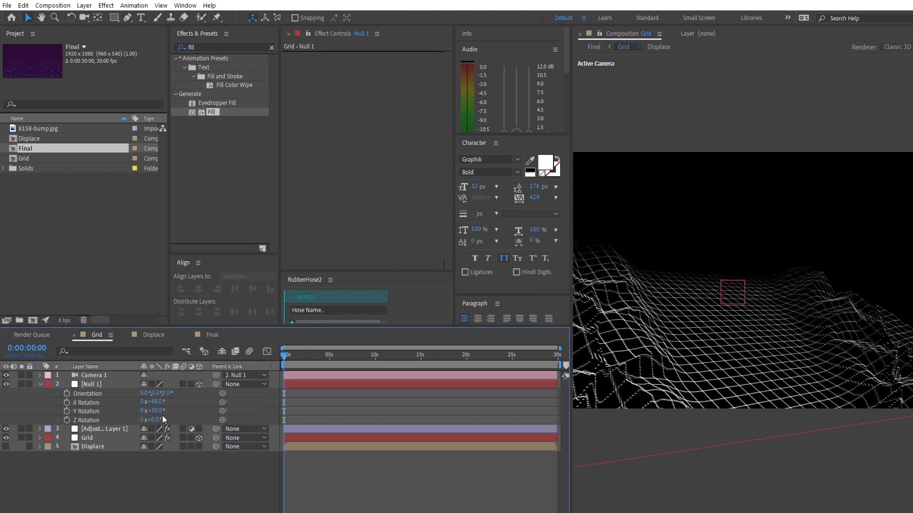
{"action": "left_click", "coordinate": [161, 411]}
{"action": "type", "text": "0"}
{"action": "key", "text": "Return"}
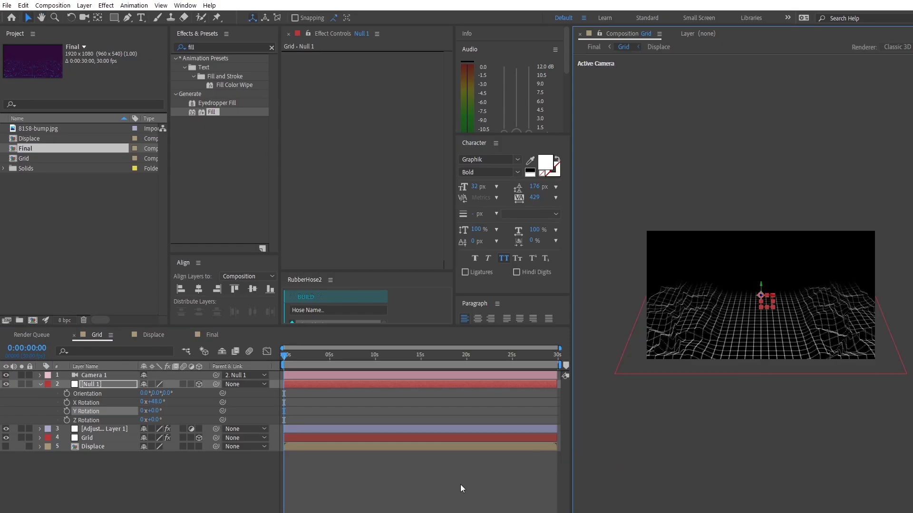
{"action": "left_click", "coordinate": [141, 483]}
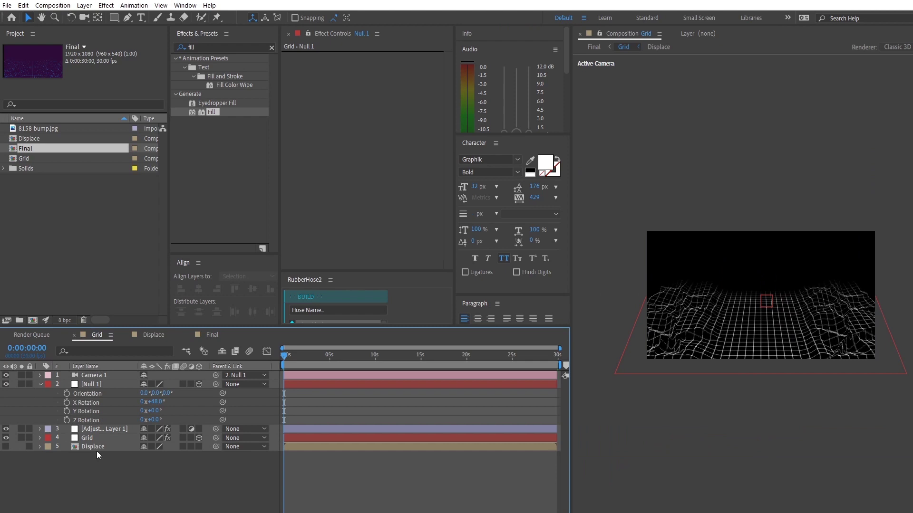
{"action": "scroll", "coordinate": [744, 285], "scroll_direction": "up", "scroll_amount": 2}
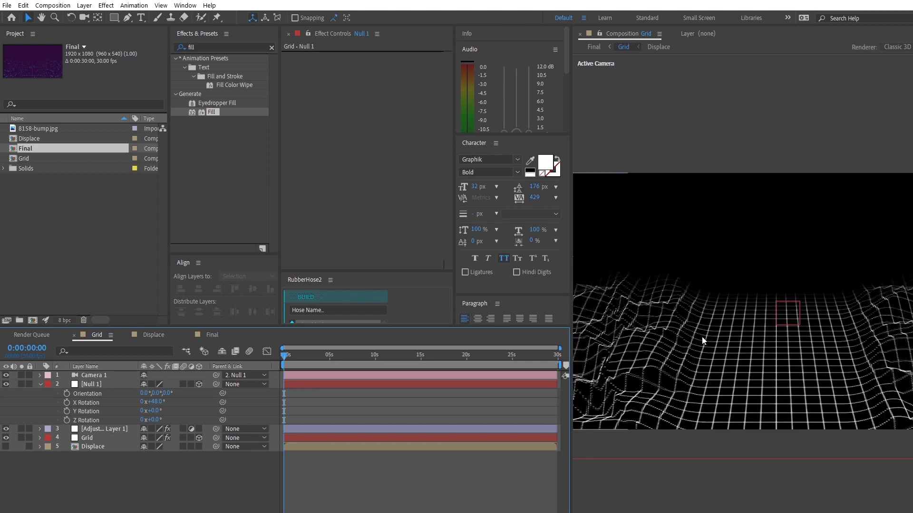
- Open the Displace composition and add a new adjustment layer on top
{"action": "left_click", "coordinate": [116, 453]}
{"action": "double_click", "coordinate": [118, 452]}
{"action": "right_click", "coordinate": [96, 480]}
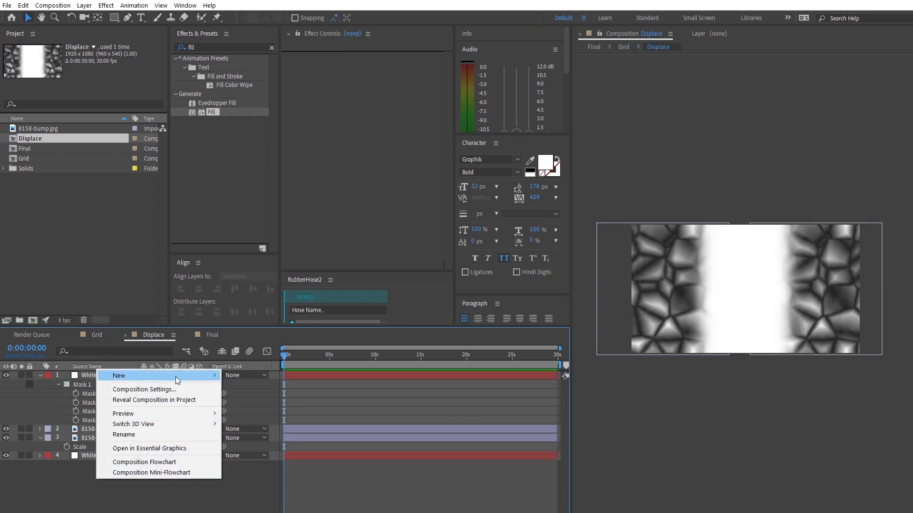
{"action": "mouse_move", "coordinate": [175, 377]}
{"action": "left_click", "coordinate": [241, 452]}
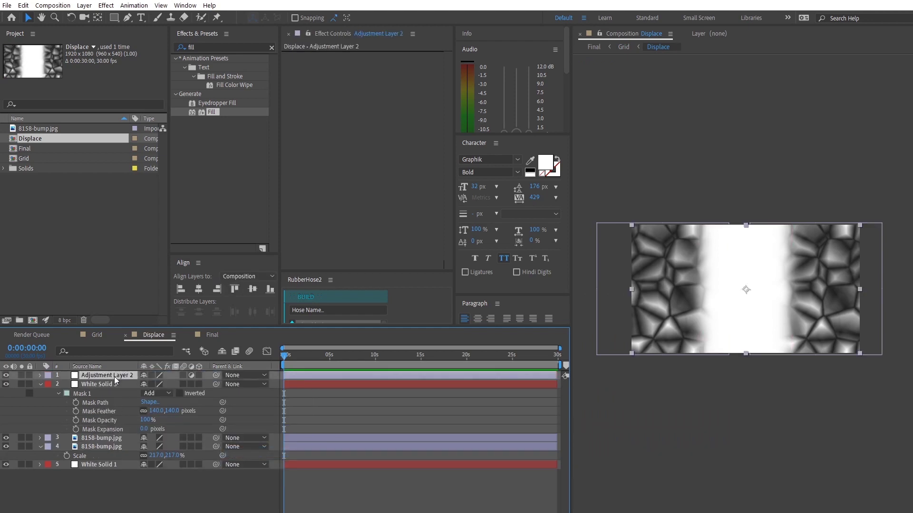
- Apply Motion Tile to Adjustment Layer 2 with Mirror Edges on, shifting its Tile Center down
{"action": "key", "text": "period"}
{"action": "left_click", "coordinate": [271, 48]}
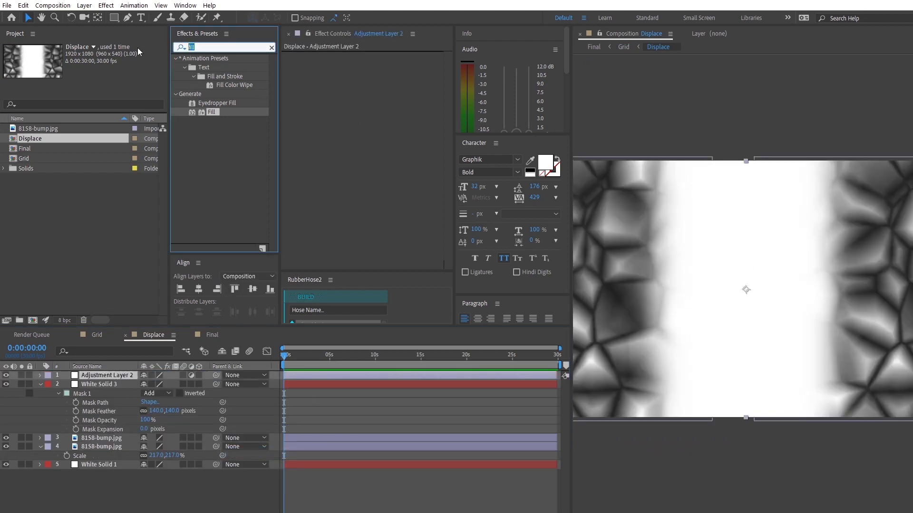
{"action": "type", "text": "motion tile"}
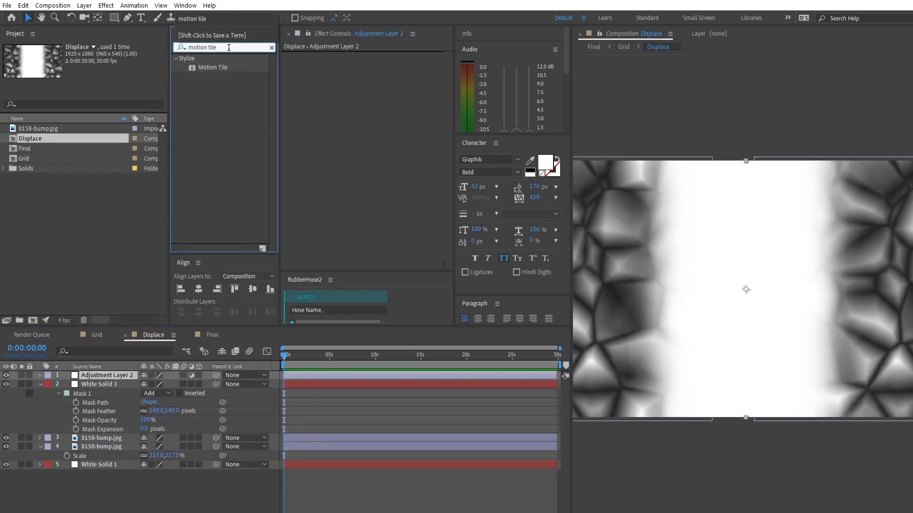
{"action": "left_click_drag", "start_coordinate": [212, 67], "coordinate": [369, 107]}
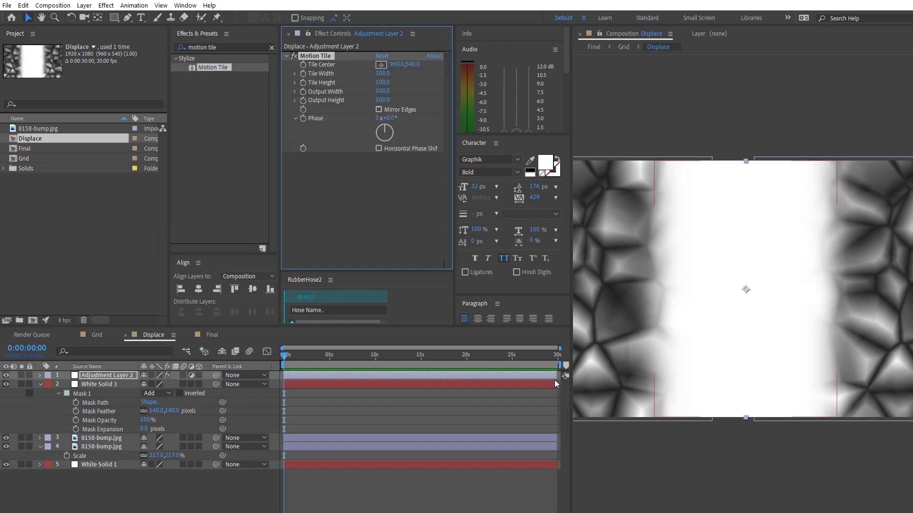
{"action": "left_click_drag", "start_coordinate": [561, 364], "coordinate": [378, 365]}
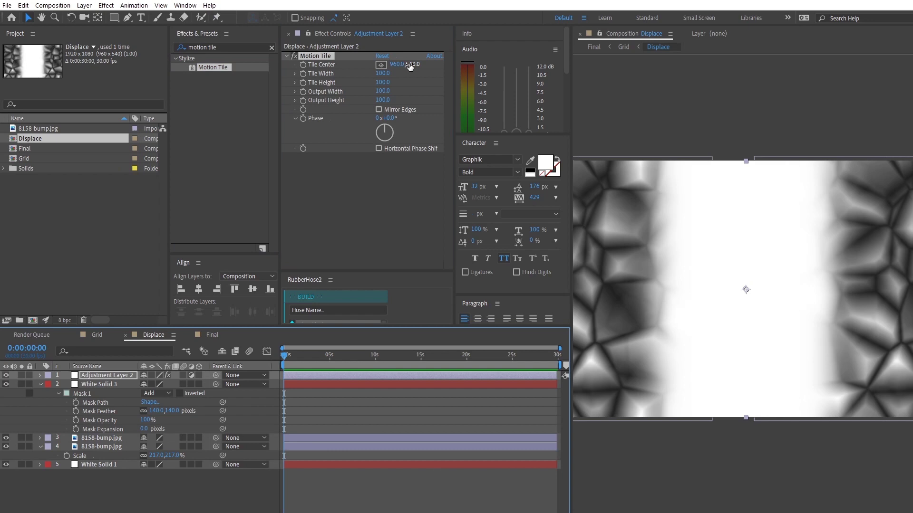
{"action": "left_click_drag", "start_coordinate": [411, 63], "coordinate": [638, 102]}
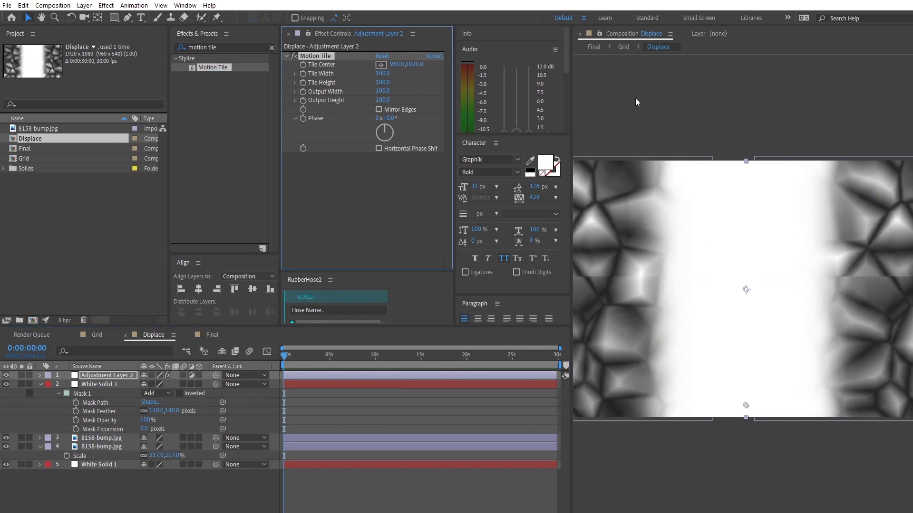
{"action": "left_click", "coordinate": [379, 109]}
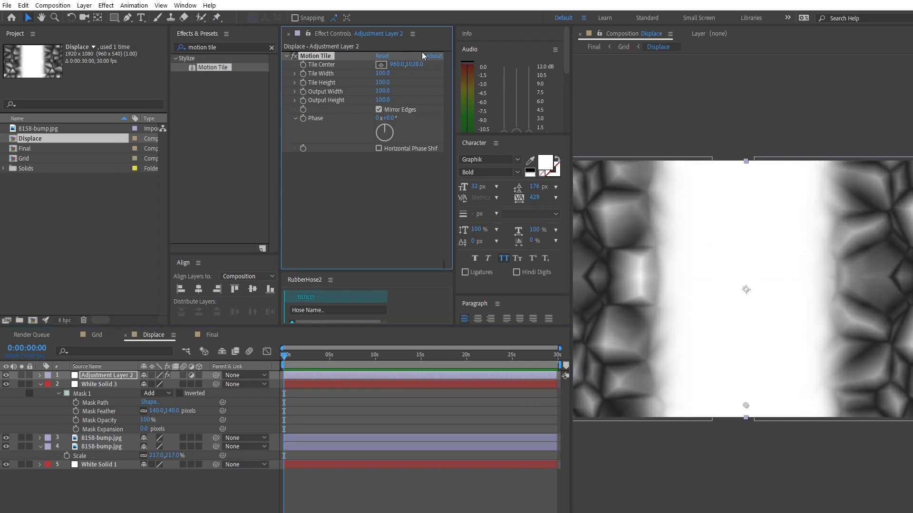
{"action": "left_click_drag", "start_coordinate": [415, 72], "coordinate": [252, 155]}
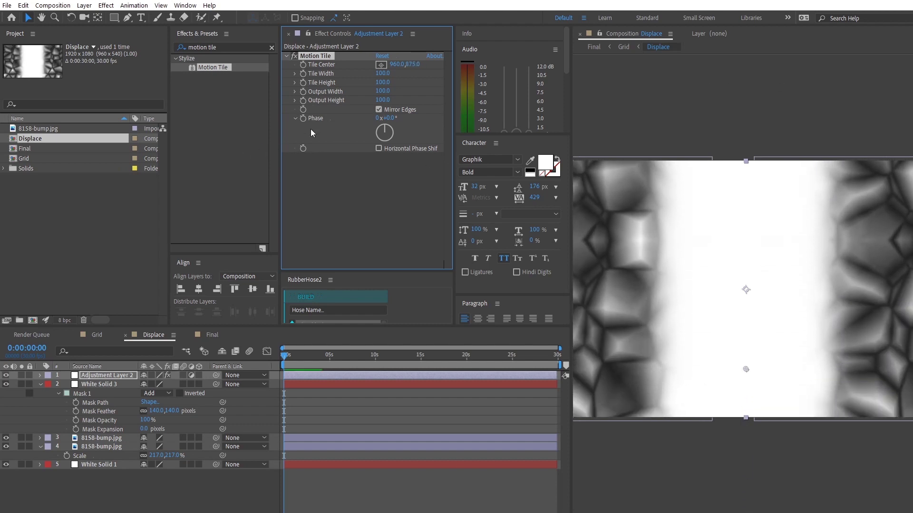
- Keyframe Tile Center at 0s and about 10s so the texture scrolls
{"action": "left_click", "coordinate": [303, 64]}
{"action": "left_click", "coordinate": [374, 356]}
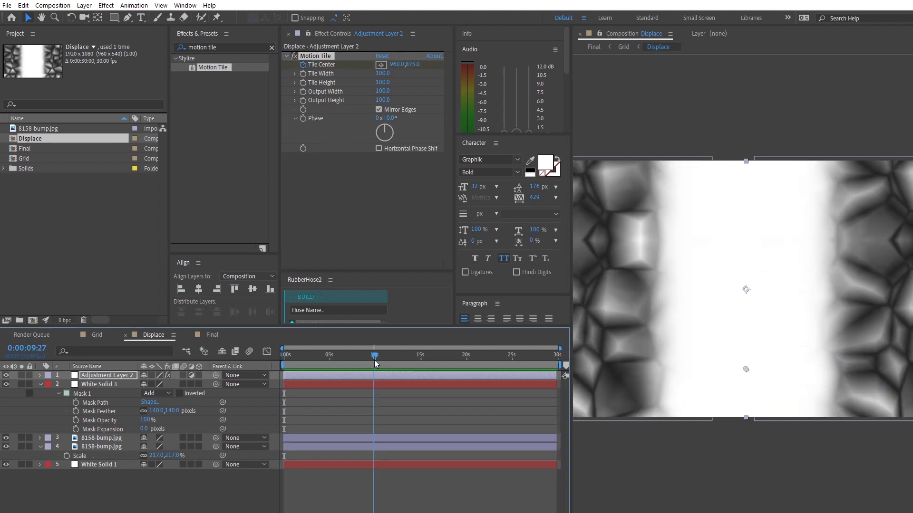
{"action": "left_click_drag", "start_coordinate": [412, 64], "coordinate": [552, 65]}
{"action": "left_click", "coordinate": [427, 409]}
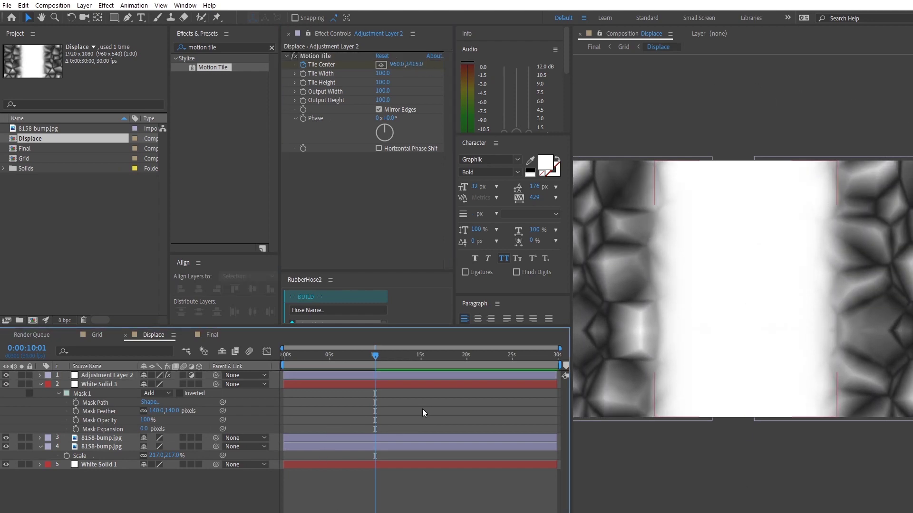
{"action": "mouse_move", "coordinate": [288, 364]}
{"action": "left_mouse_down"}
{"action": "mouse_move", "coordinate": [471, 367]}
{"action": "mouse_move", "coordinate": [305, 371]}
{"action": "mouse_move", "coordinate": [301, 358]}
{"action": "left_mouse_up"}
- Pan the Grid viewer slightly, then view the Final comp and scrub its opening frames
{"action": "left_click", "coordinate": [131, 498]}
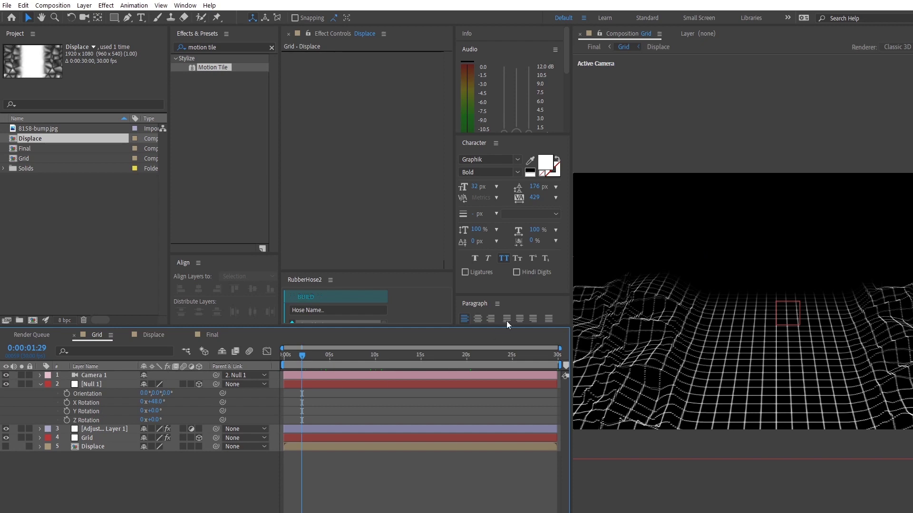
{"action": "key", "text": "h"}
{"action": "left_click_drag", "start_coordinate": [737, 309], "coordinate": [768, 327]}
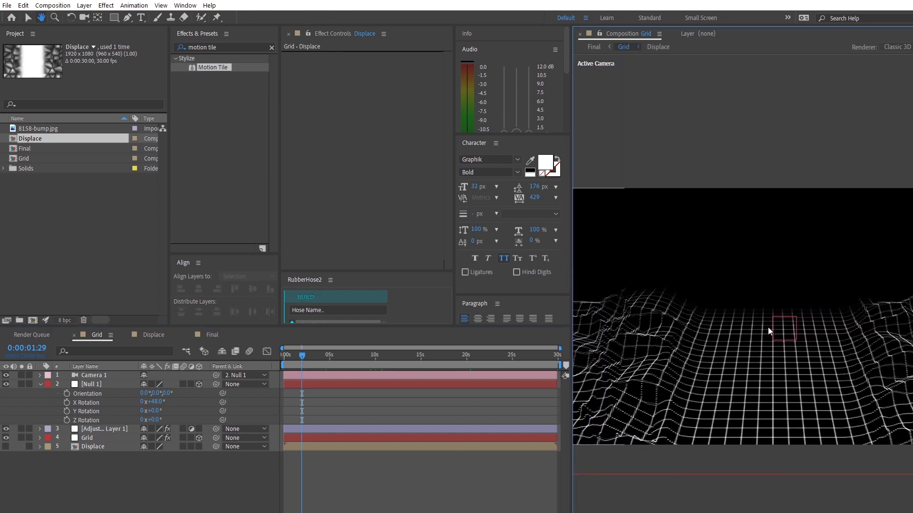
{"action": "key", "text": "v"}
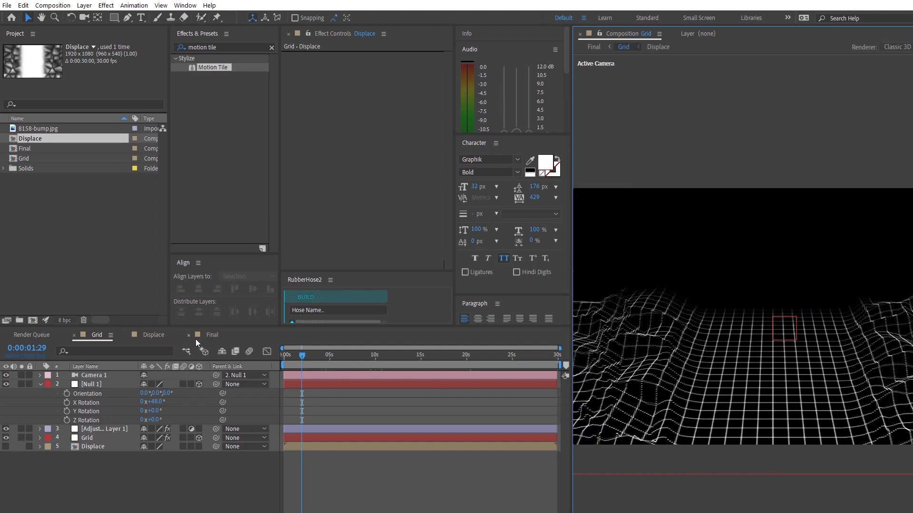
{"action": "left_click", "coordinate": [208, 338]}
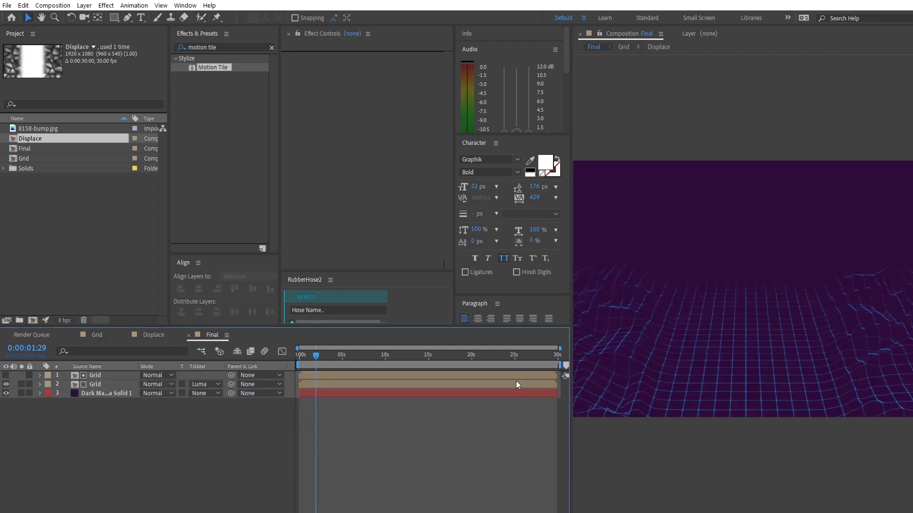
{"action": "left_click_drag", "start_coordinate": [307, 354], "coordinate": [282, 373]}
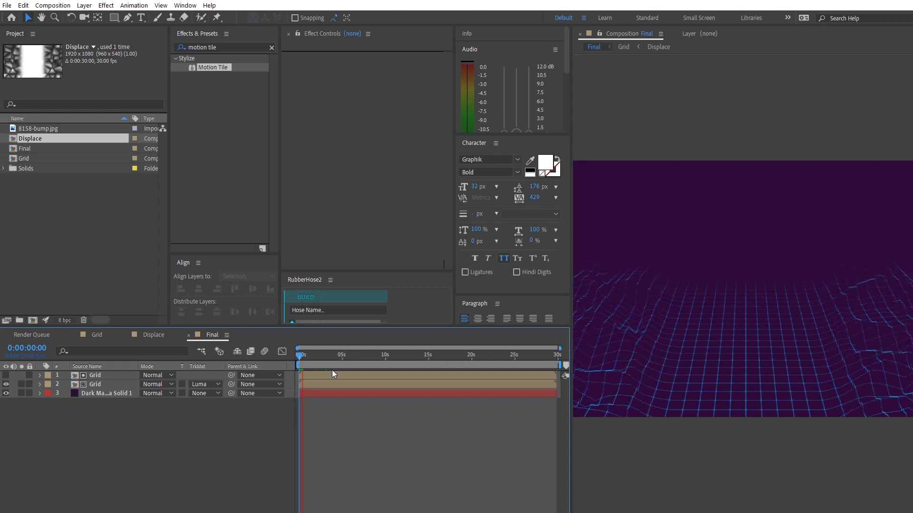
- Draw an orange circle above the grid, centre it vertically, and centre its anchor point
{"action": "left_click", "coordinate": [307, 359]}
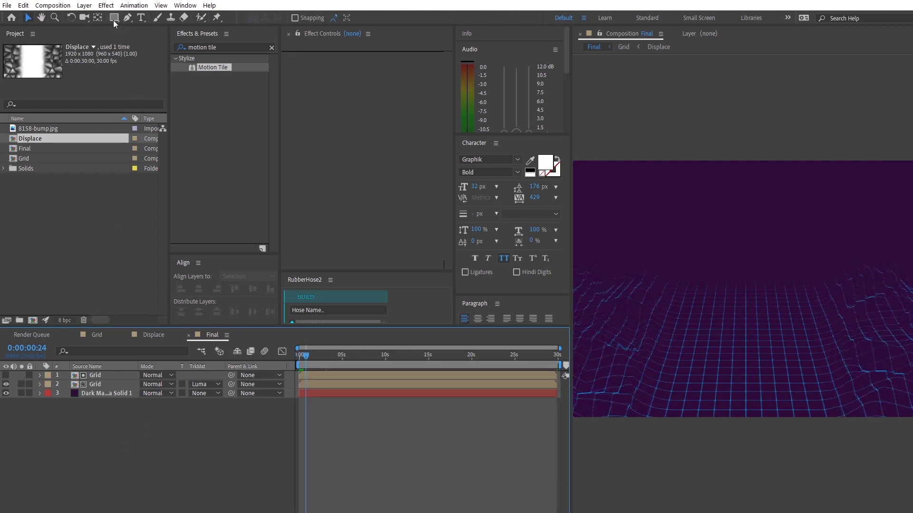
{"action": "mouse_move", "coordinate": [114, 18]}
{"action": "left_mouse_down"}
{"action": "mouse_move", "coordinate": [140, 41]}
{"action": "mouse_move", "coordinate": [181, 40]}
{"action": "left_mouse_up"}
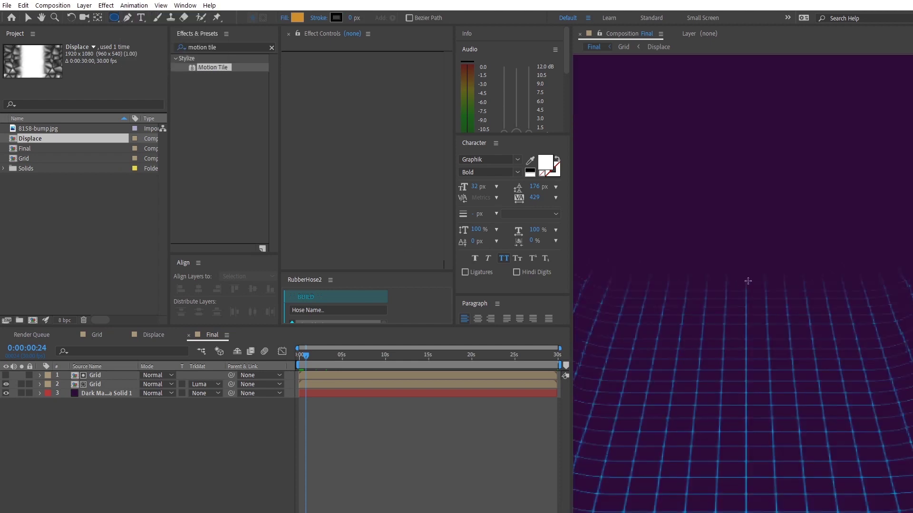
{"action": "left_click_drag", "start_coordinate": [747, 281], "coordinate": [810, 309]}
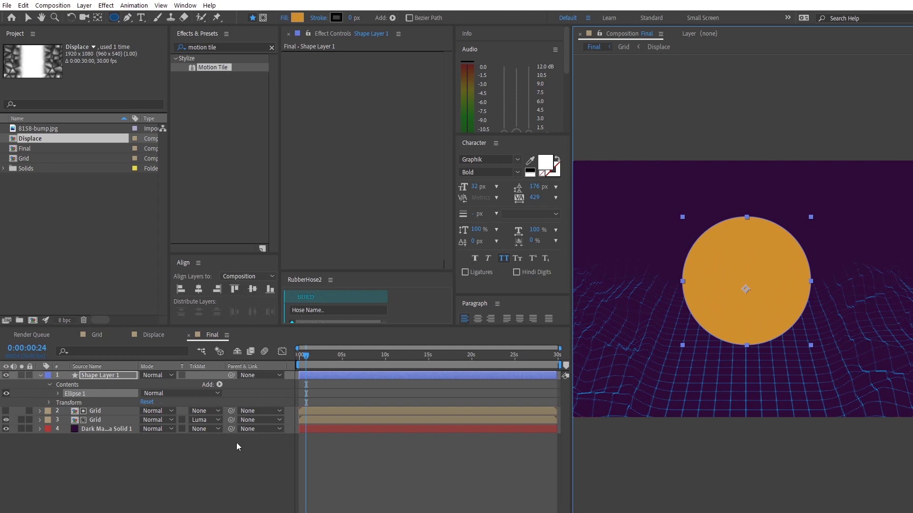
{"action": "left_click", "coordinate": [124, 378]}
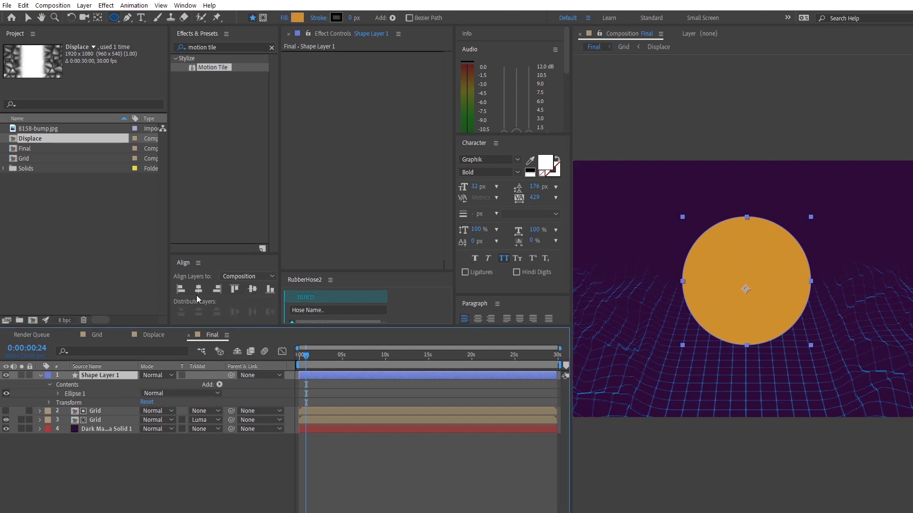
{"action": "left_click", "coordinate": [252, 289]}
{"action": "key", "text": "y"}
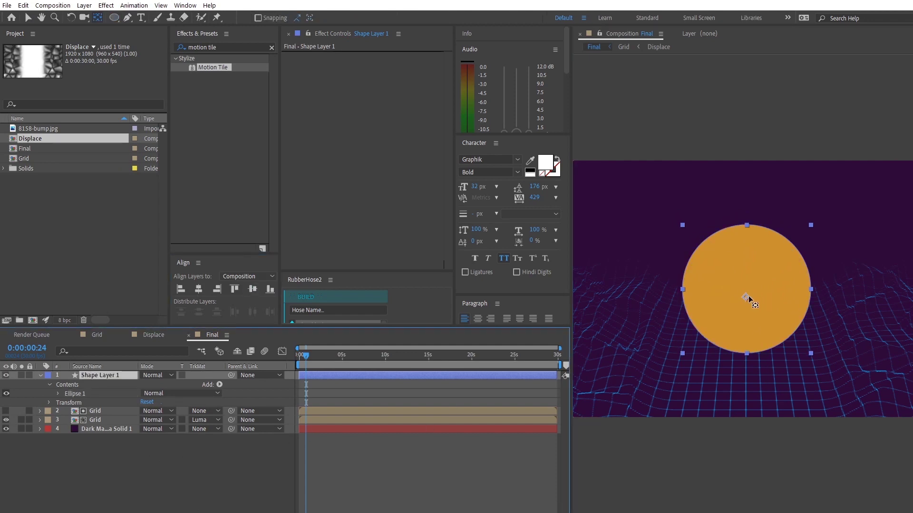
{"action": "left_click_drag", "start_coordinate": [745, 298], "coordinate": [746, 289]}
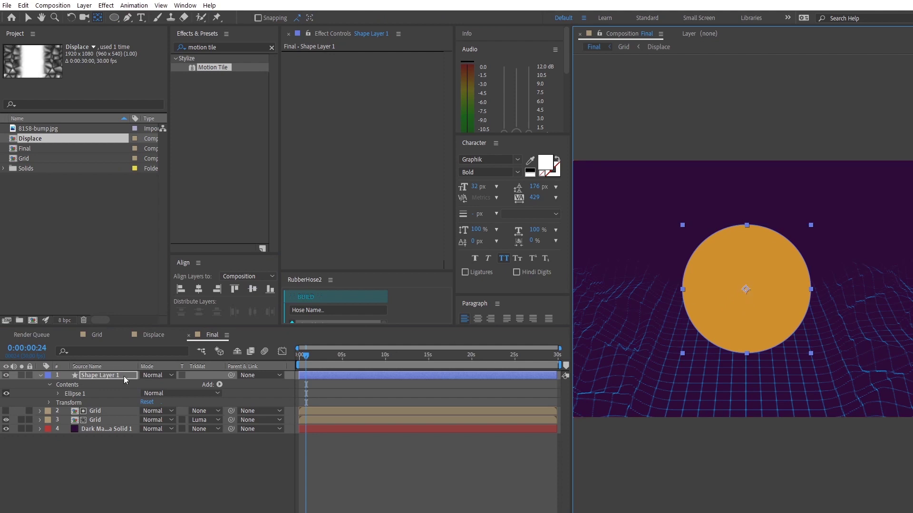
{"action": "left_click", "coordinate": [96, 473]}
{"action": "left_click", "coordinate": [117, 19]}
{"action": "left_click_drag", "start_coordinate": [119, 21], "coordinate": [142, 21]}
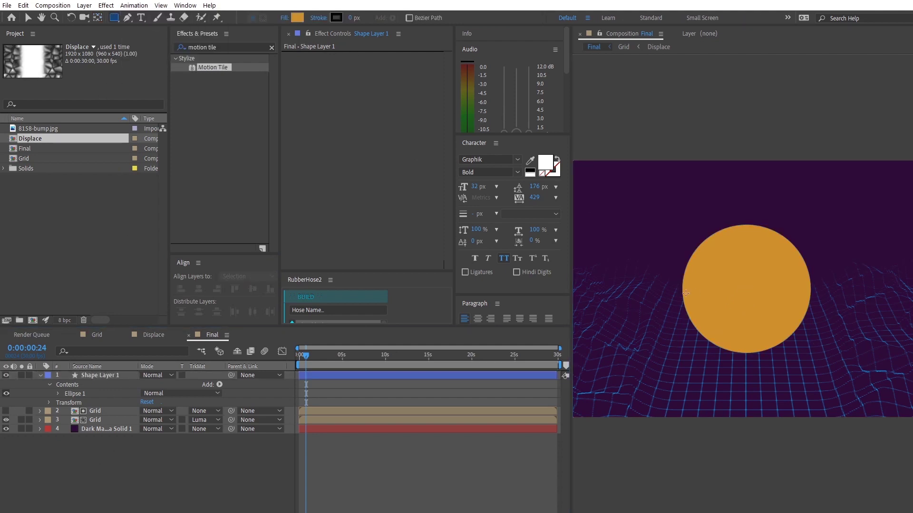
- Draw a thin orange bar across the sun and add a Repeater to it
{"action": "left_click_drag", "start_coordinate": [675, 291], "coordinate": [818, 302]}
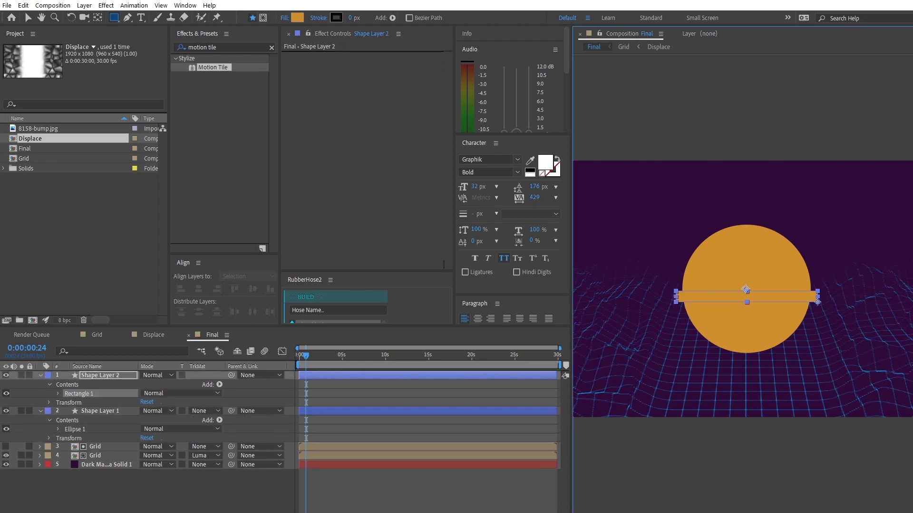
{"action": "left_click", "coordinate": [50, 386]}
{"action": "left_click", "coordinate": [219, 385]}
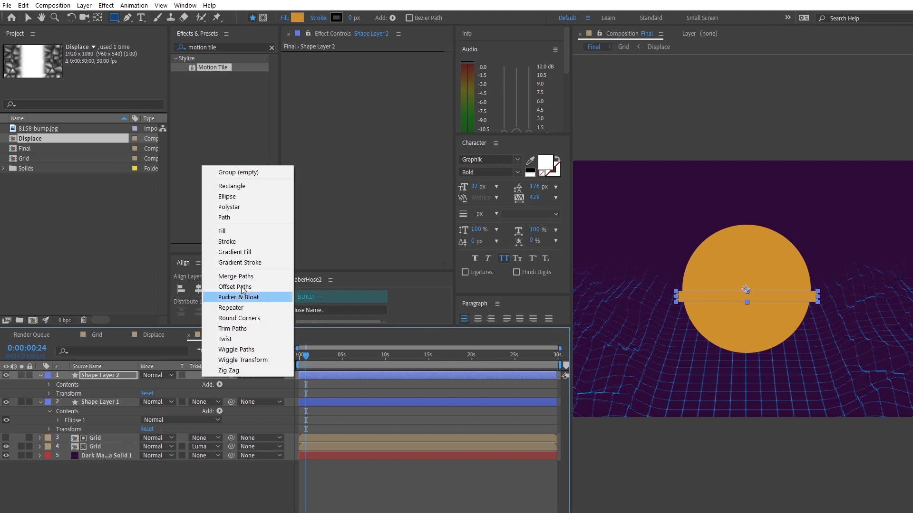
{"action": "left_click", "coordinate": [252, 308]}
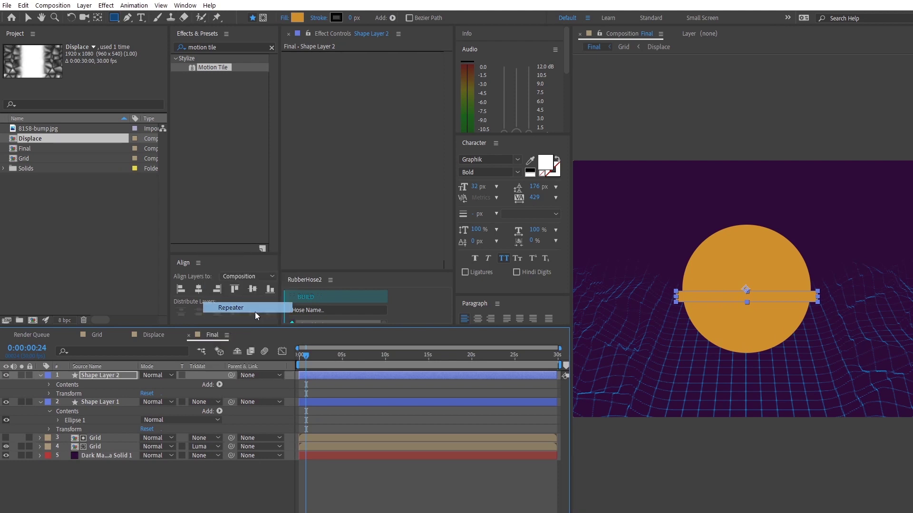
{"action": "left_click", "coordinate": [70, 432]}
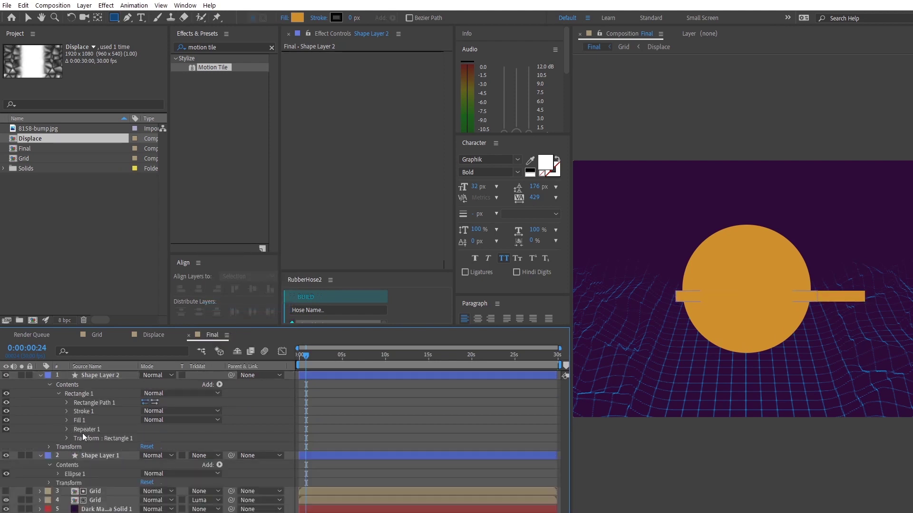
- Set the Repeater transform Position to 0, 100, then drag Y lower to bring the bars closer
{"action": "left_click", "coordinate": [67, 429]}
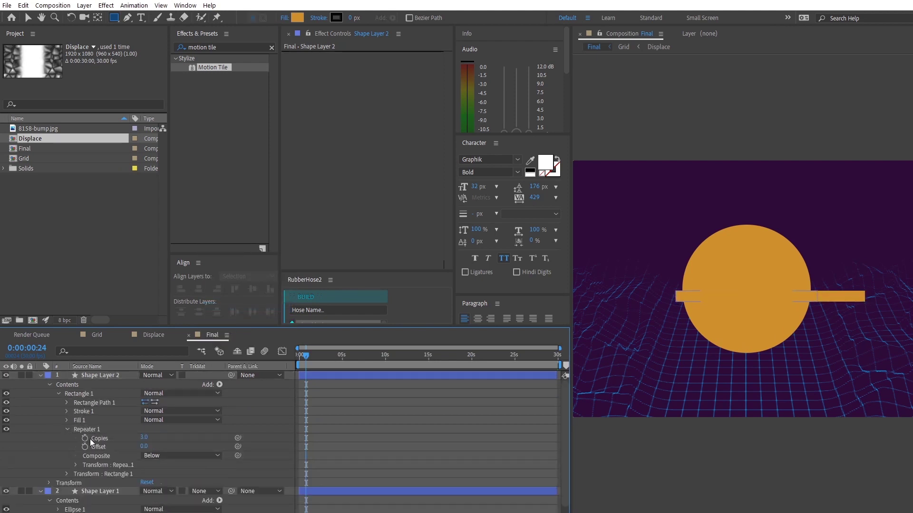
{"action": "left_click", "coordinate": [78, 466]}
{"action": "left_click", "coordinate": [76, 466]}
{"action": "scroll", "coordinate": [119, 464], "scroll_direction": "down", "scroll_amount": 1}
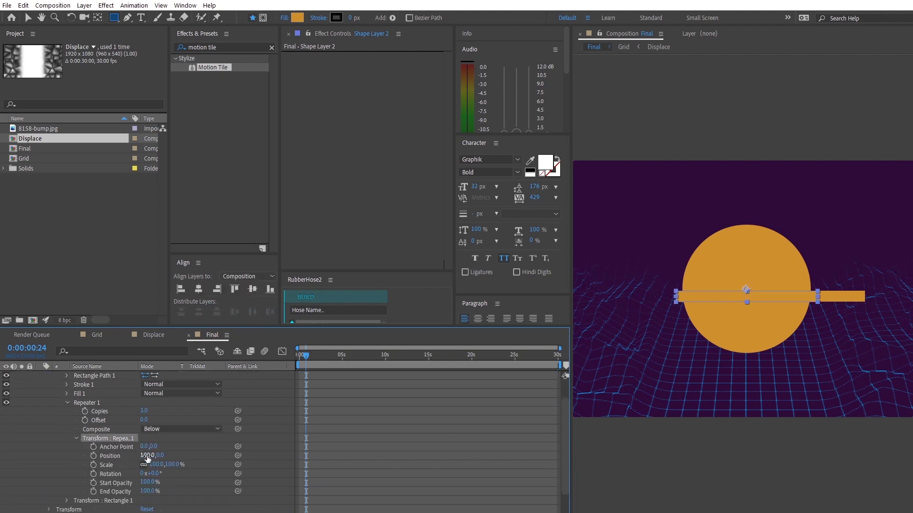
{"action": "left_click", "coordinate": [147, 456]}
{"action": "type", "text": "0"}
{"action": "key", "text": "Tab"}
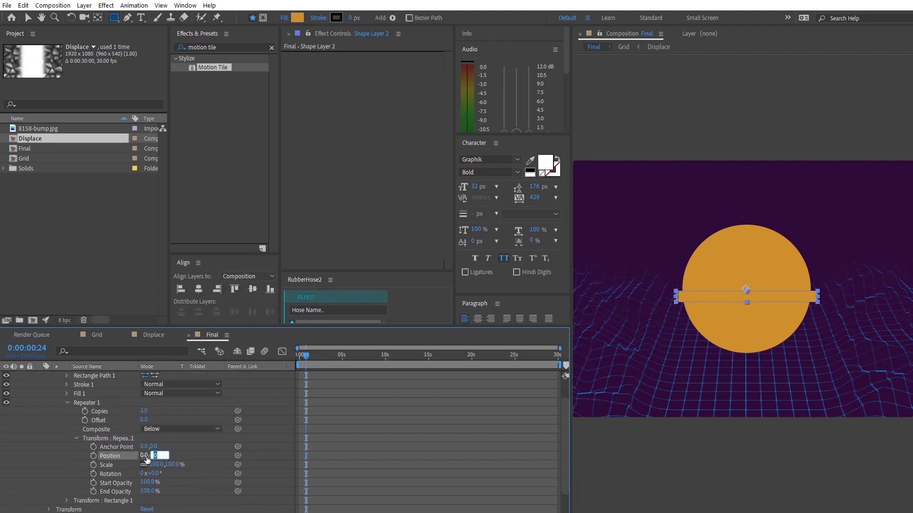
{"action": "type", "text": "100"}
{"action": "key", "text": "Return"}
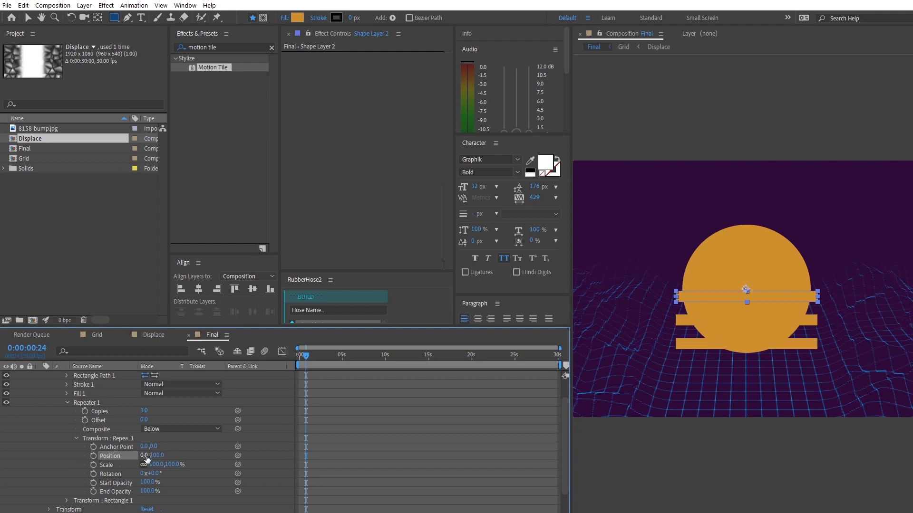
{"action": "left_click_drag", "start_coordinate": [147, 459], "coordinate": [150, 465]}
- Unlink the Repeater scale with Y at 69%, set 6 copies, and tighten spacing to 44.8
{"action": "left_click", "coordinate": [143, 464]}
{"action": "left_click", "coordinate": [144, 410]}
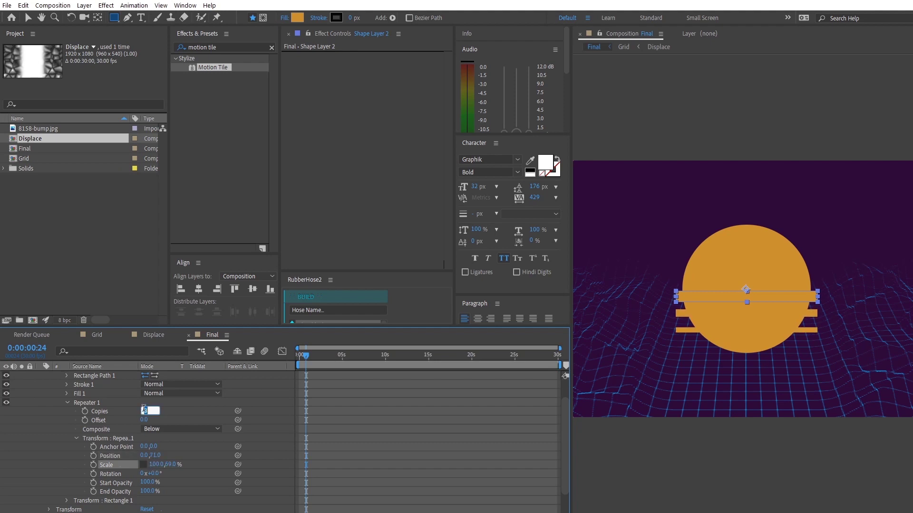
{"action": "type", "text": "6"}
{"action": "key", "text": "Return"}
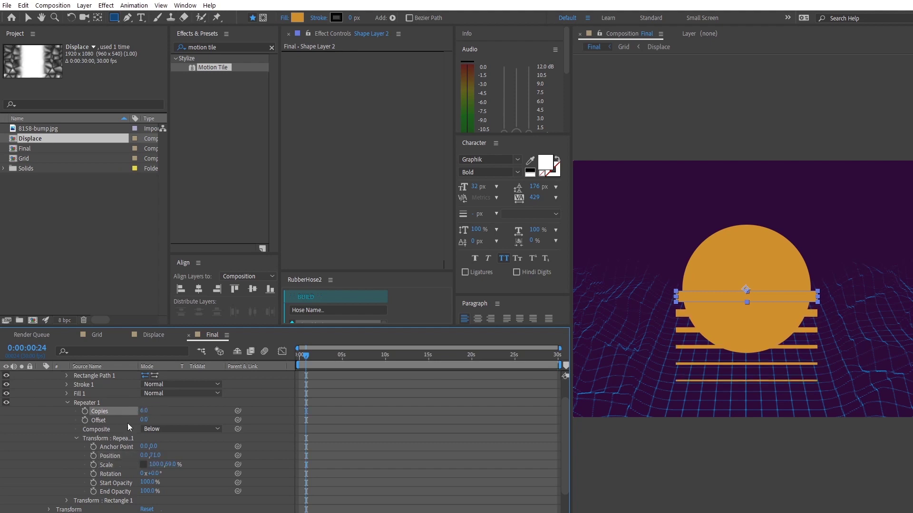
{"action": "left_click_drag", "start_coordinate": [155, 455], "coordinate": [86, 437]}
{"action": "scroll", "coordinate": [99, 404], "scroll_direction": "up", "scroll_amount": 2}
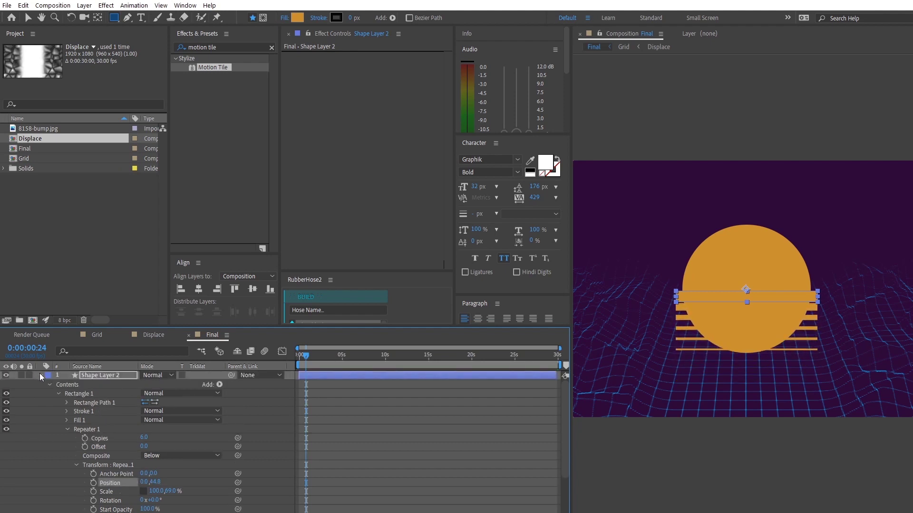
- Set the sun layer's track matte to Alpha Inverted Matte from the stripe layer
{"action": "left_click", "coordinate": [40, 375]}
{"action": "left_click", "coordinate": [95, 384]}
{"action": "left_click", "coordinate": [204, 384]}
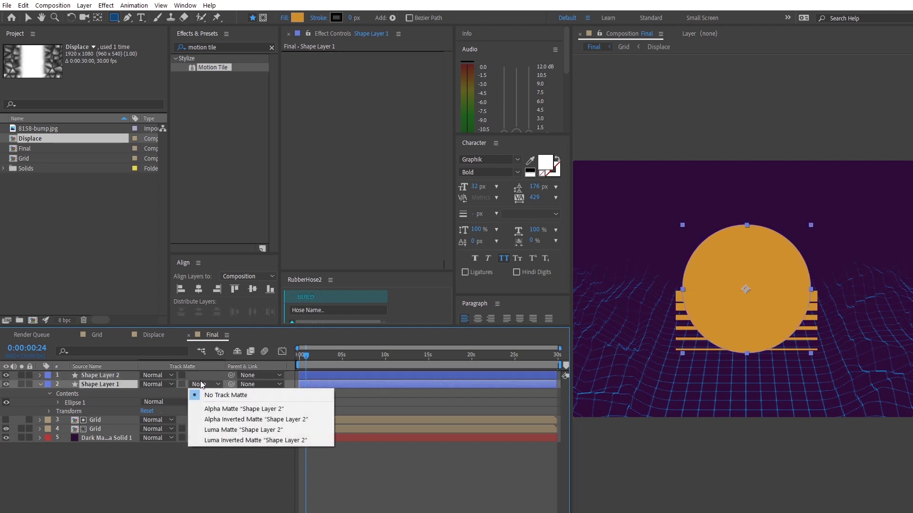
{"action": "left_click", "coordinate": [211, 419]}
{"action": "left_click", "coordinate": [198, 475]}
{"action": "scroll", "coordinate": [778, 328], "scroll_direction": "up", "scroll_amount": 1}
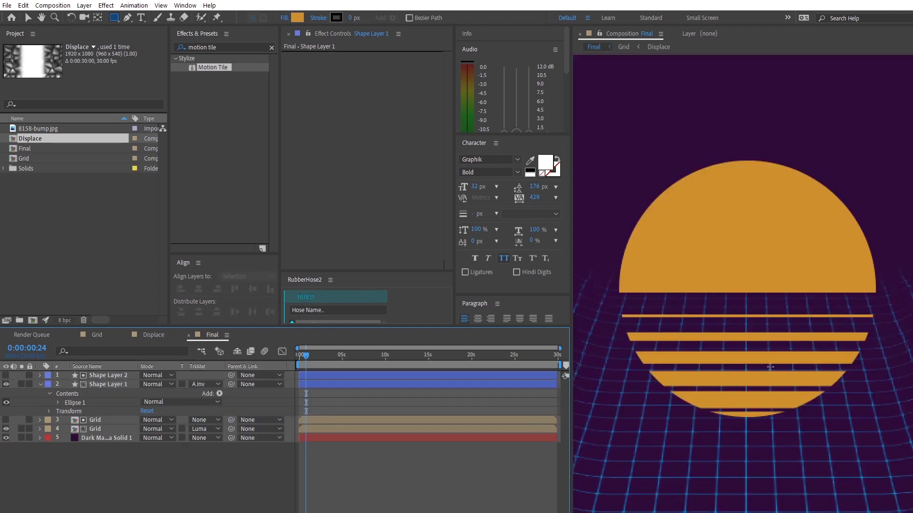
- Reveal the stripe layer's changed properties with U and scale the Repeater to 100, 62%
{"action": "left_click", "coordinate": [106, 373]}
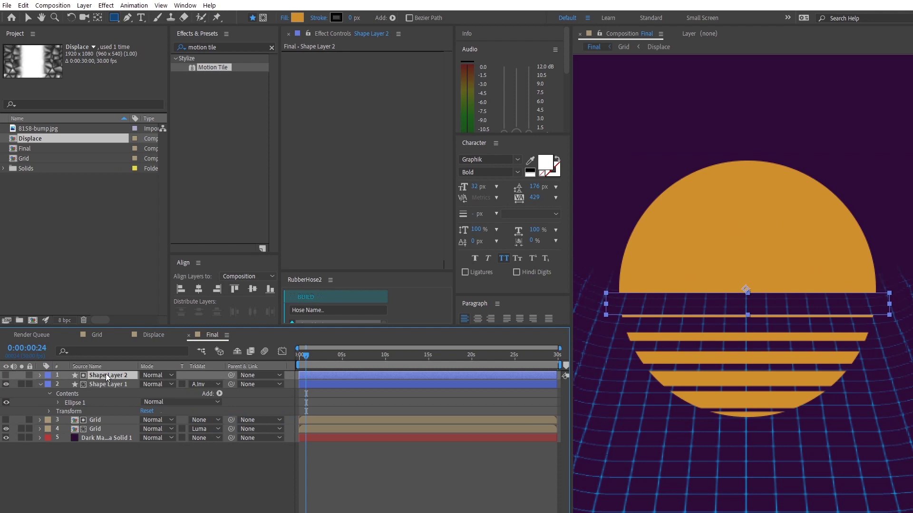
{"action": "key", "text": "u"}
{"action": "key", "text": "u"}
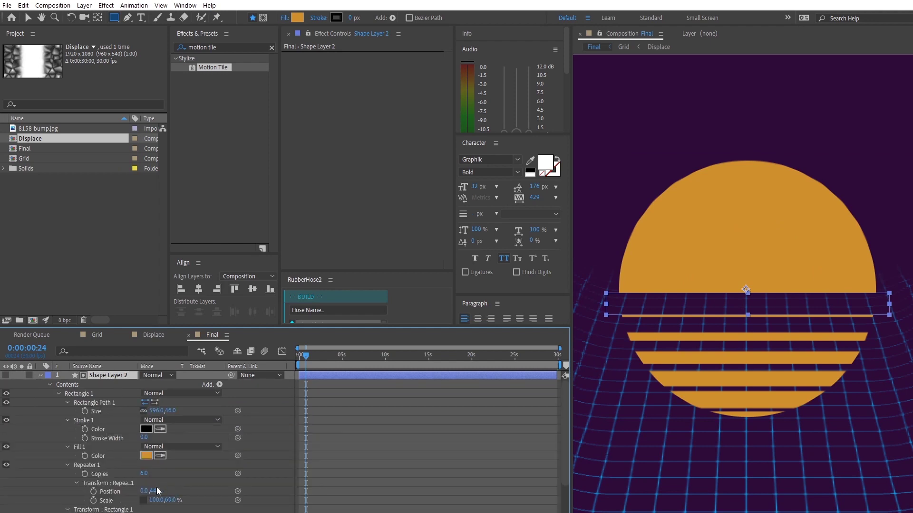
{"action": "mouse_move", "coordinate": [164, 501]}
{"action": "left_mouse_down"}
{"action": "mouse_move", "coordinate": [146, 502]}
{"action": "mouse_move", "coordinate": [166, 491]}
{"action": "left_mouse_up"}
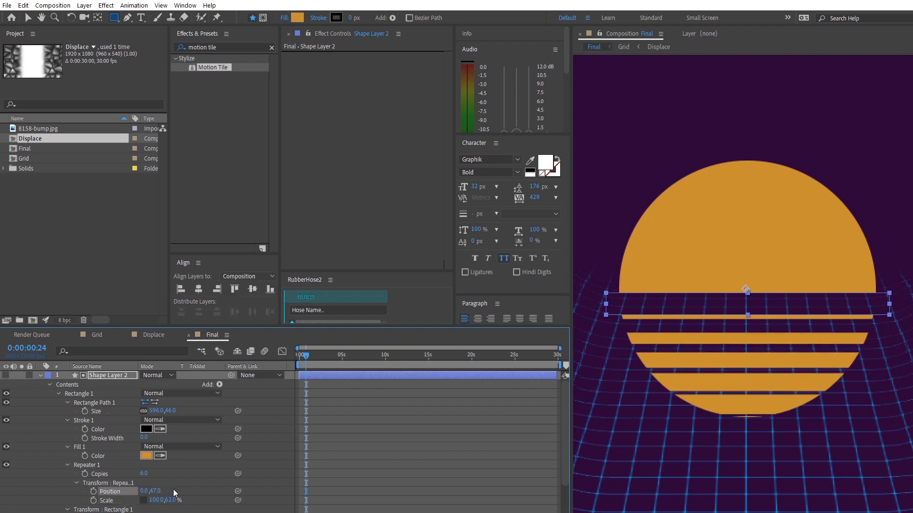
{"action": "left_click", "coordinate": [271, 436]}
{"action": "left_click", "coordinate": [41, 375]}
{"action": "key", "text": "shift+slash"}
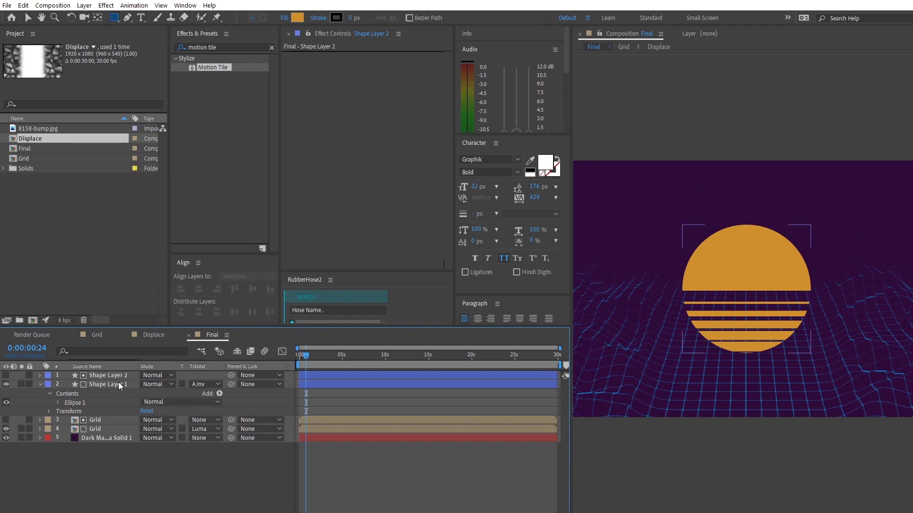
- Move both sun shape layers below the grid layers
{"action": "left_click_drag", "start_coordinate": [118, 382], "coordinate": [119, 435]}
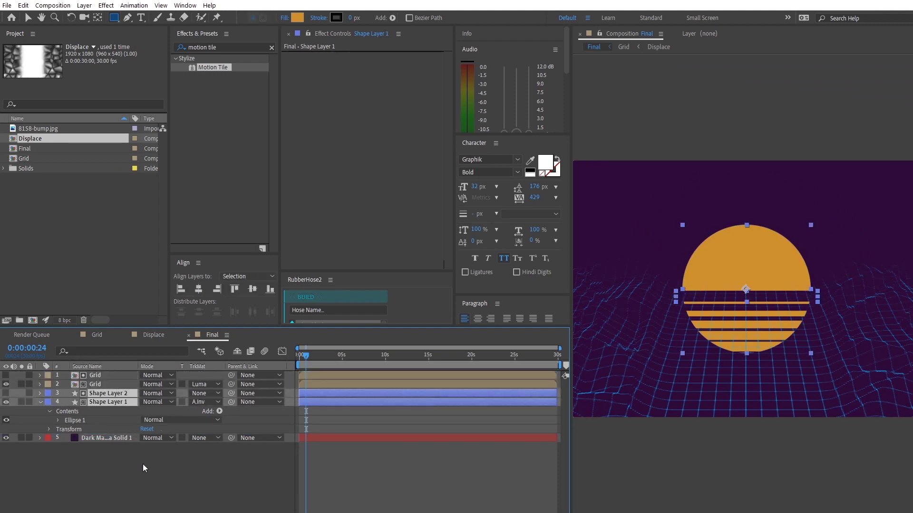
{"action": "left_click", "coordinate": [112, 416]}
{"action": "left_click", "coordinate": [127, 405]}
{"action": "key", "text": "p"}
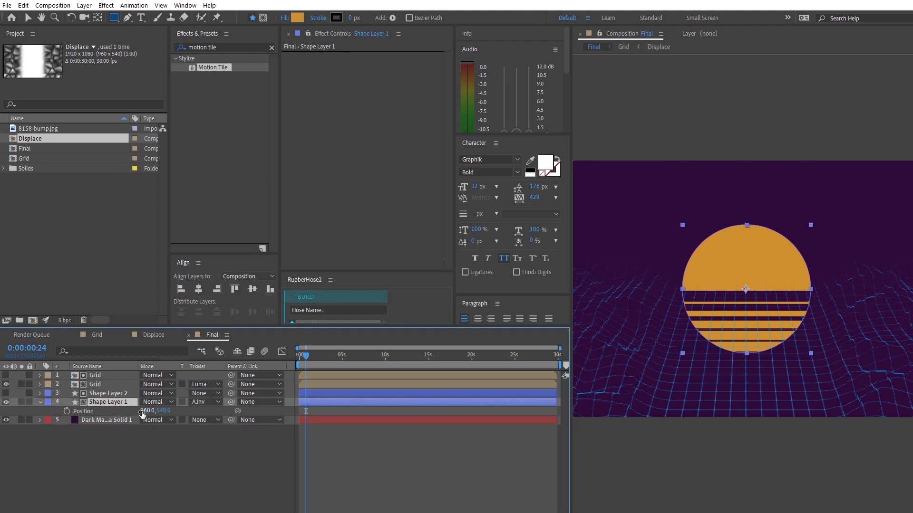
- Parent Shape Layer 2 to Shape Layer 1 and set the sun's Position to 960, 439
{"action": "left_click", "coordinate": [120, 396]}
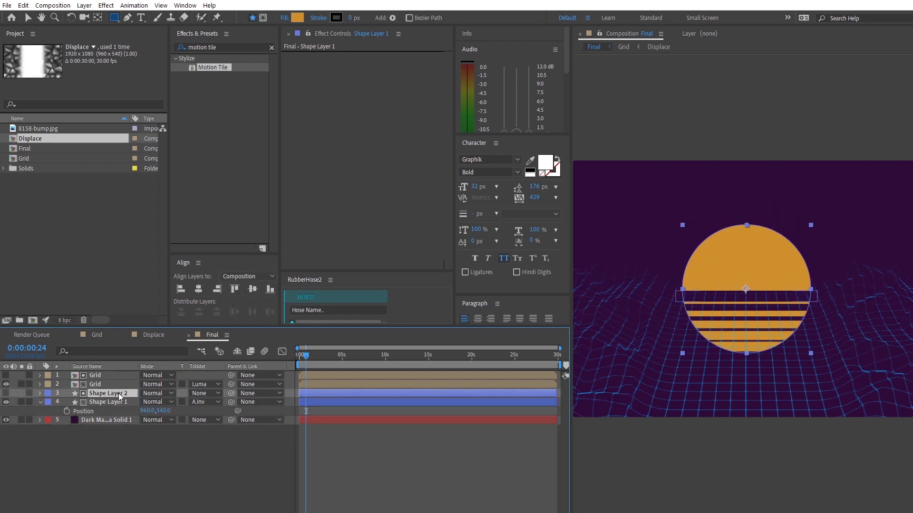
{"action": "key", "text": "F4"}
{"action": "left_click_drag", "start_coordinate": [216, 393], "coordinate": [106, 410]}
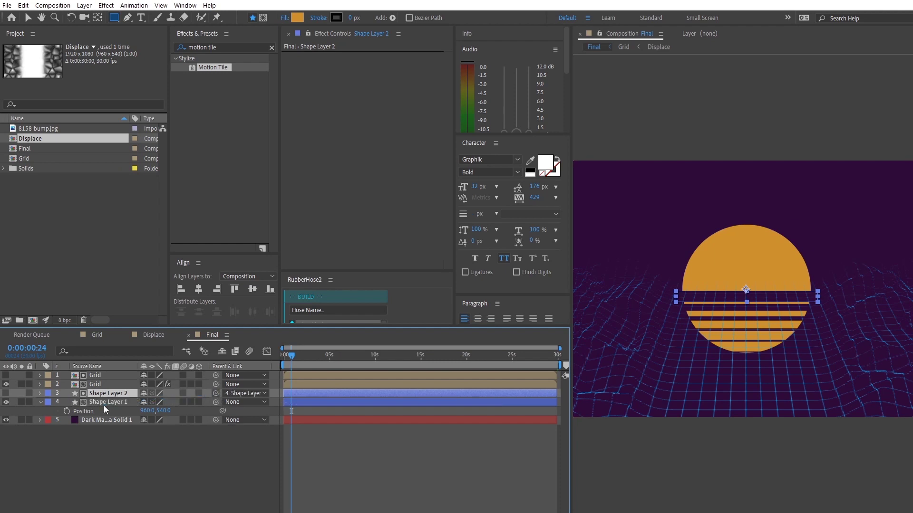
{"action": "left_click", "coordinate": [105, 410]}
{"action": "left_click_drag", "start_coordinate": [161, 411], "coordinate": [112, 412]}
{"action": "left_click", "coordinate": [135, 463]}
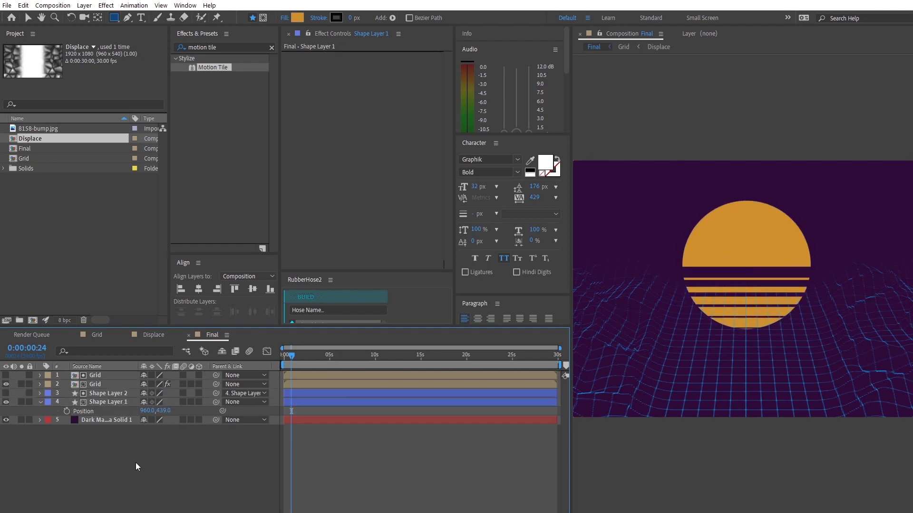
{"action": "left_click", "coordinate": [293, 17]}
- Create a sky-coloured Dark Magenta Solid 2 and place it below the grid layers
{"action": "left_click", "coordinate": [582, 309]}
{"action": "left_click", "coordinate": [679, 186]}
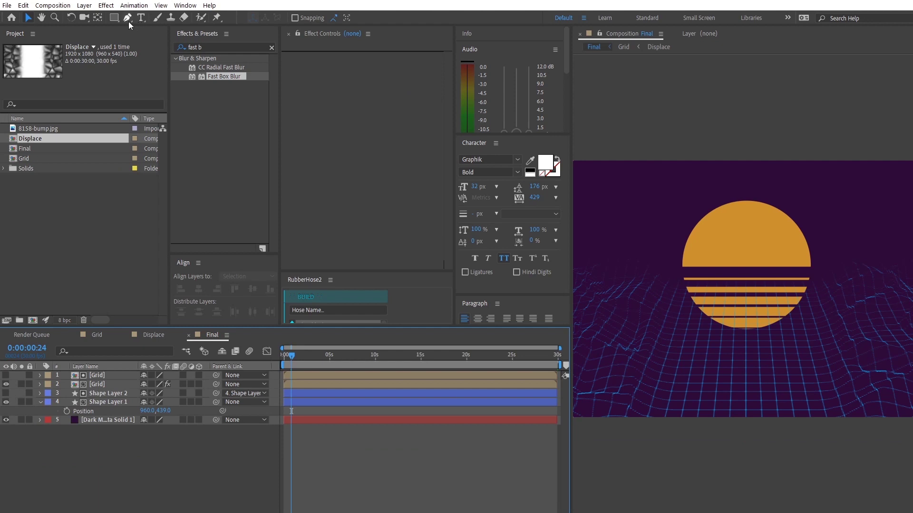
{"action": "right_click", "coordinate": [127, 445]}
{"action": "mouse_move", "coordinate": [148, 449]}
{"action": "left_click", "coordinate": [318, 473]}
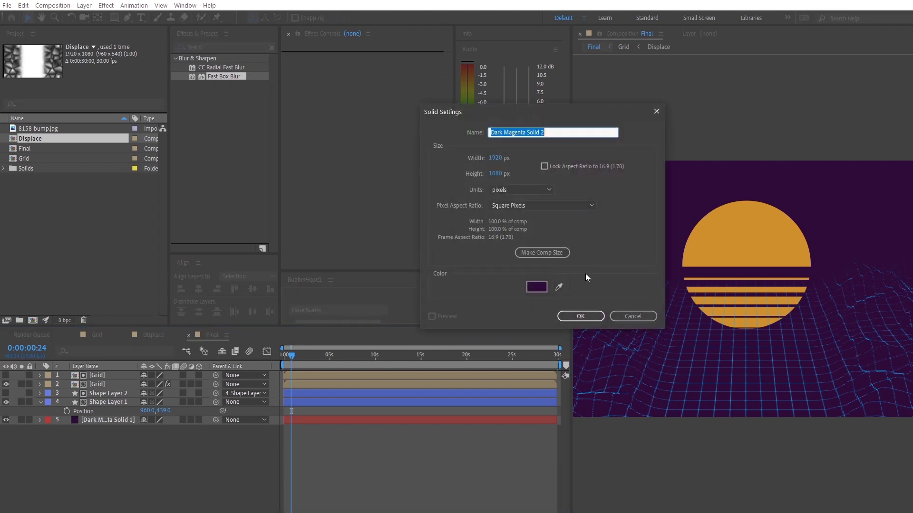
{"action": "left_click", "coordinate": [571, 317]}
{"action": "left_click_drag", "start_coordinate": [124, 376], "coordinate": [136, 394]}
- Draw a rectangle mask over the sun's bottom on the solid and feather it 121 px
{"action": "key", "text": "comma"}
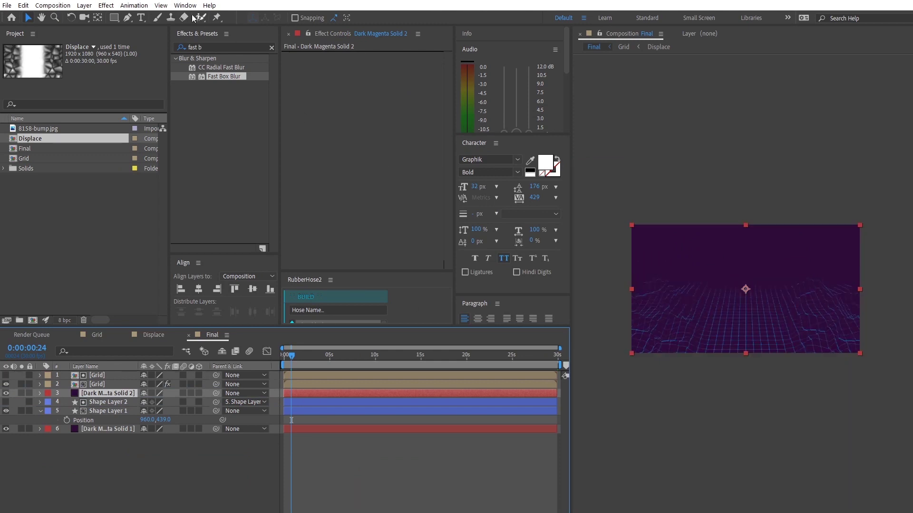
{"action": "left_click", "coordinate": [118, 17]}
{"action": "left_click_drag", "start_coordinate": [611, 370], "coordinate": [873, 285]}
{"action": "key", "text": "period"}
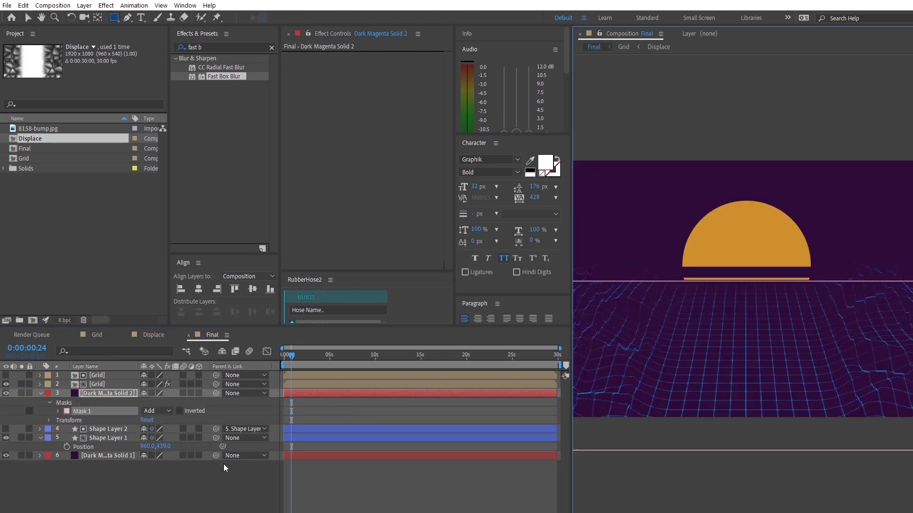
{"action": "key", "text": "f"}
{"action": "left_click_drag", "start_coordinate": [155, 411], "coordinate": [222, 412]}
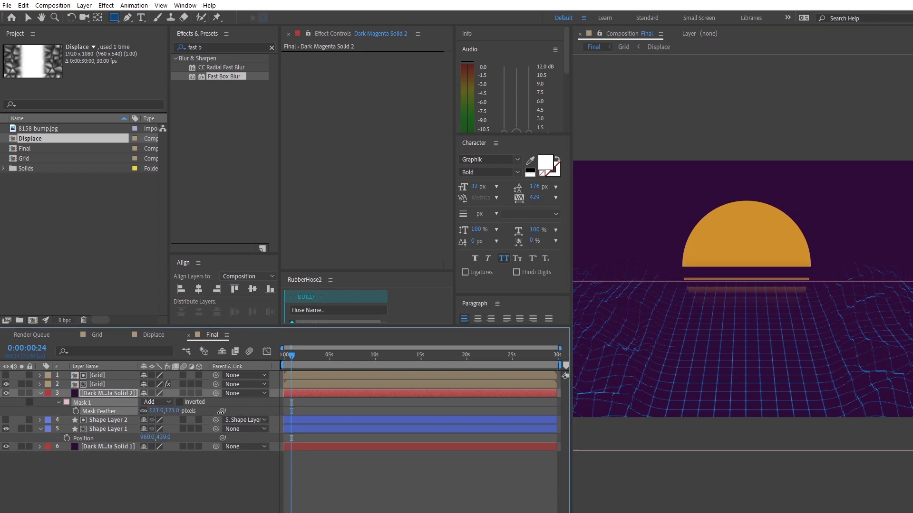
{"action": "left_click", "coordinate": [125, 475]}
{"action": "scroll", "coordinate": [714, 342], "scroll_direction": "up", "scroll_amount": 1}
{"action": "scroll", "coordinate": [713, 342], "scroll_direction": "down", "scroll_amount": 2}
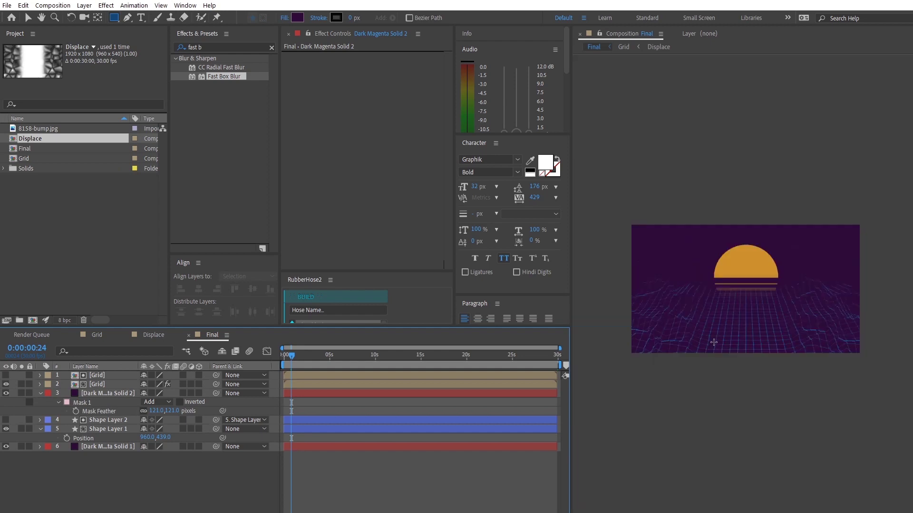
{"action": "scroll", "coordinate": [714, 342], "scroll_direction": "up", "scroll_amount": 1}
{"action": "key", "text": "space"}
{"action": "left_click_drag", "start_coordinate": [714, 342], "coordinate": [721, 361]}
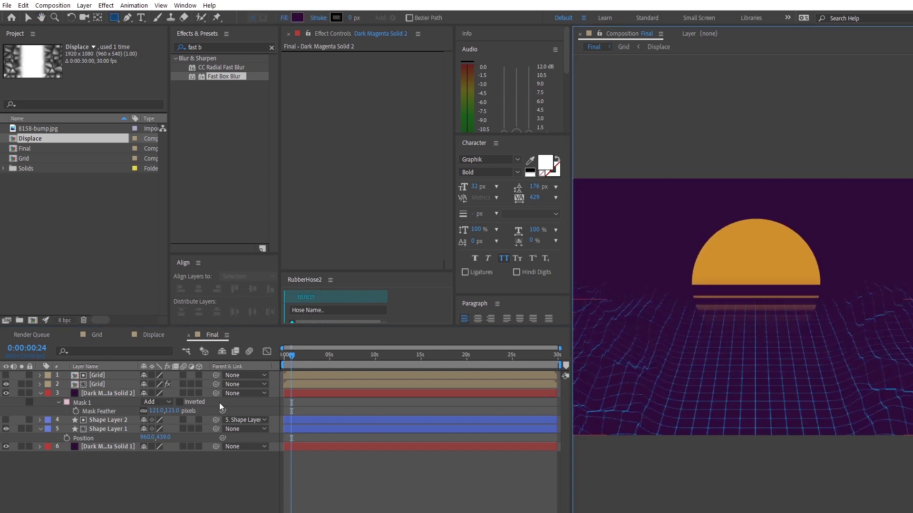
- Open the Grid and Displace comps to inspect the adjustment layer's Motion Tile effect
{"action": "left_click", "coordinate": [94, 336]}
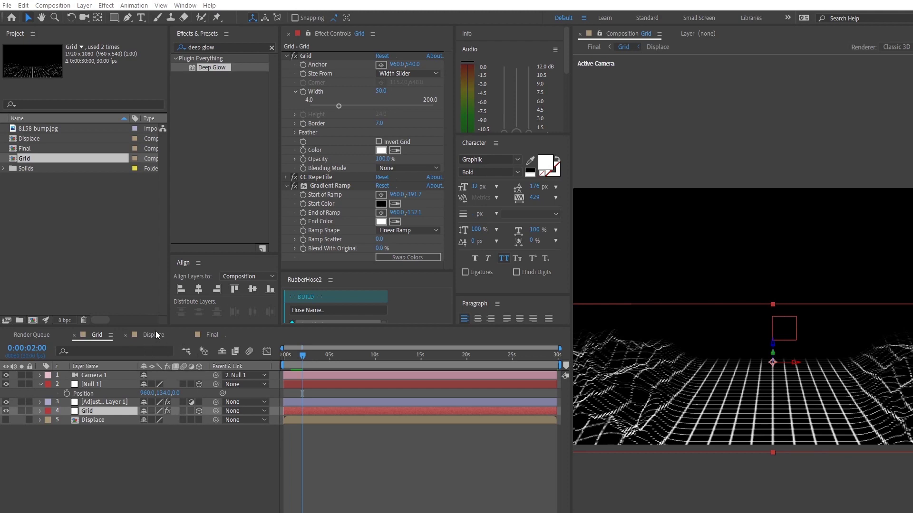
{"action": "left_click", "coordinate": [143, 335]}
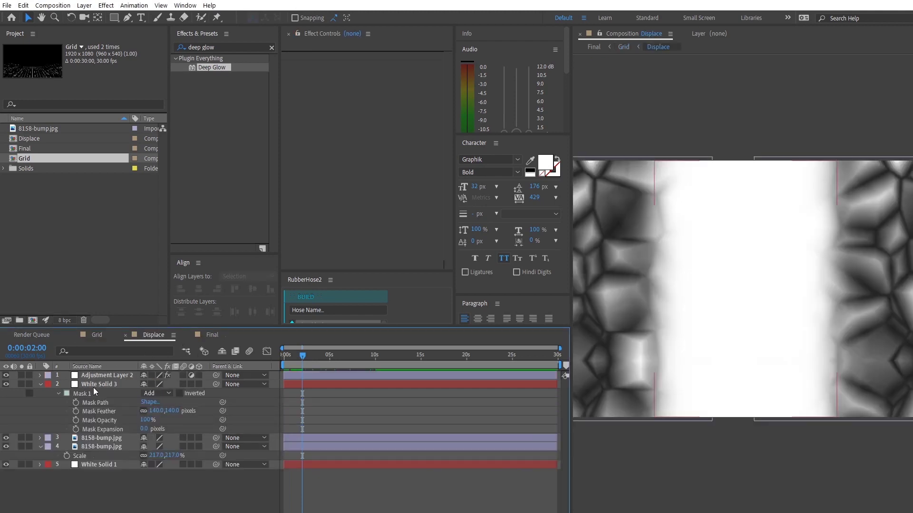
{"action": "left_click", "coordinate": [102, 375]}
{"action": "left_click", "coordinate": [319, 56]}
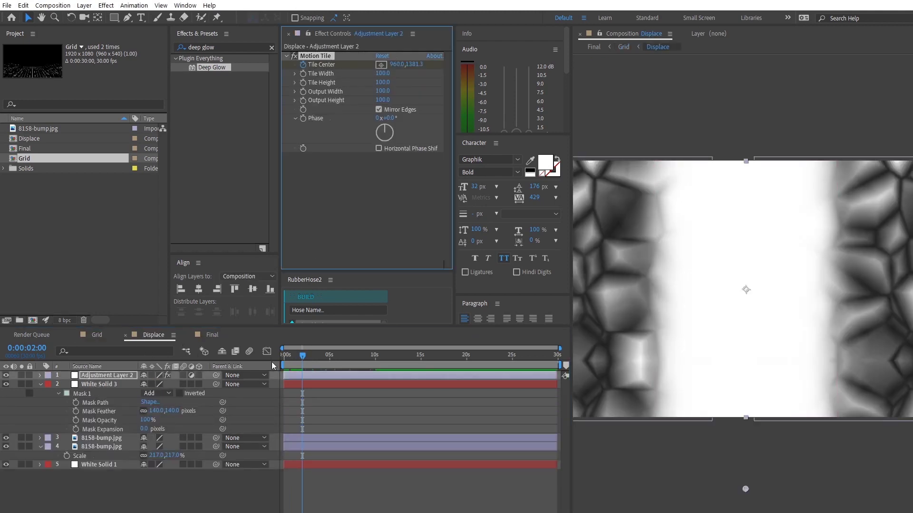
{"action": "left_click", "coordinate": [284, 355]}
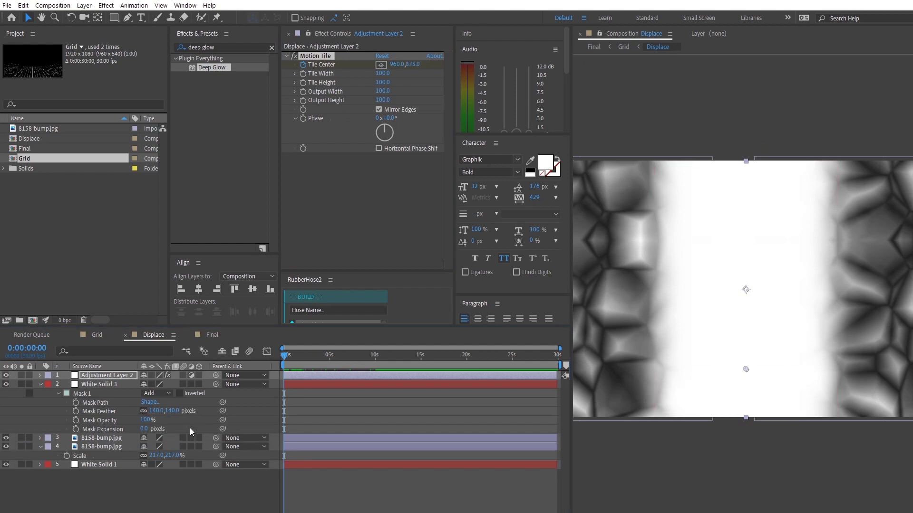
- In the Grid comp, move the Grid layer's Motion Tile above Gradient Ramp
{"action": "key", "text": "shift+comma"}
{"action": "left_click", "coordinate": [110, 412]}
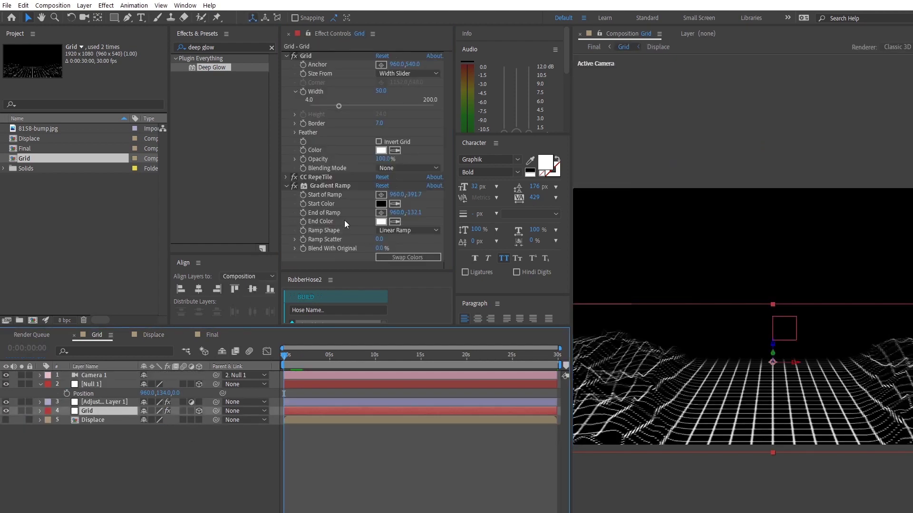
{"action": "left_click", "coordinate": [326, 181]}
{"action": "left_click_drag", "start_coordinate": [313, 265], "coordinate": [330, 185]}
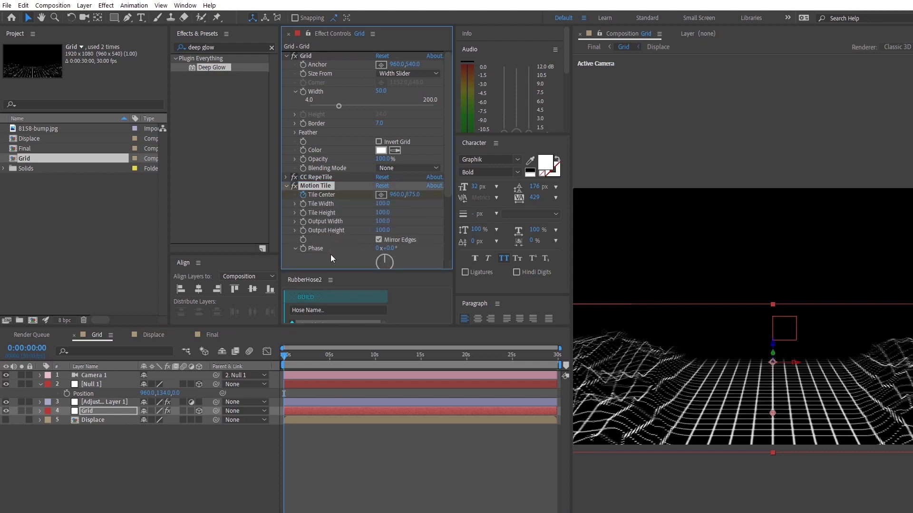
{"action": "left_click", "coordinate": [284, 363]}
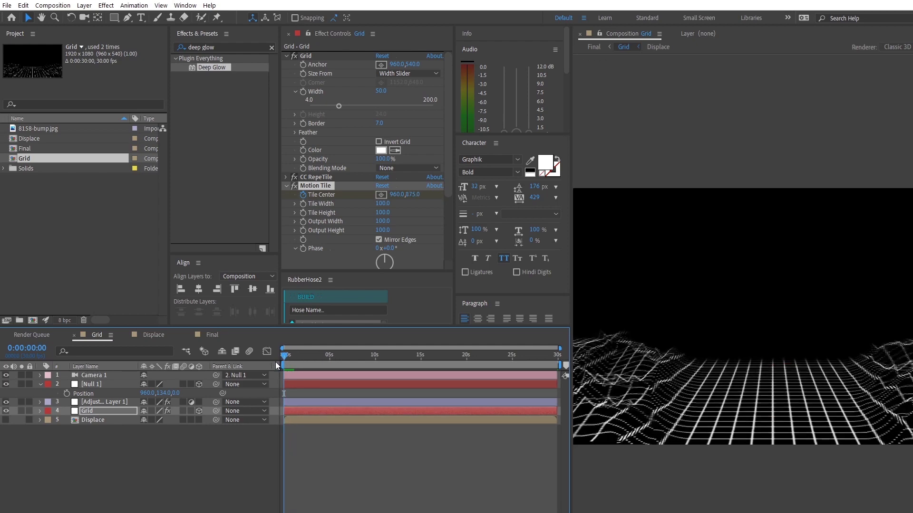
- Switch to the Final comp through the Mini-Flowchart and preview the glowing scene
{"action": "key", "text": "space"}
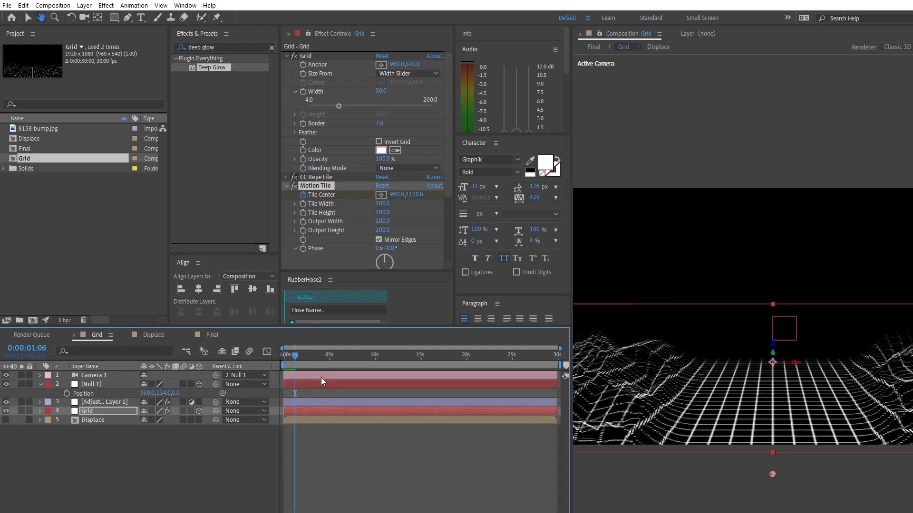
{"action": "key", "text": "Tab"}
{"action": "left_click", "coordinate": [291, 379]}
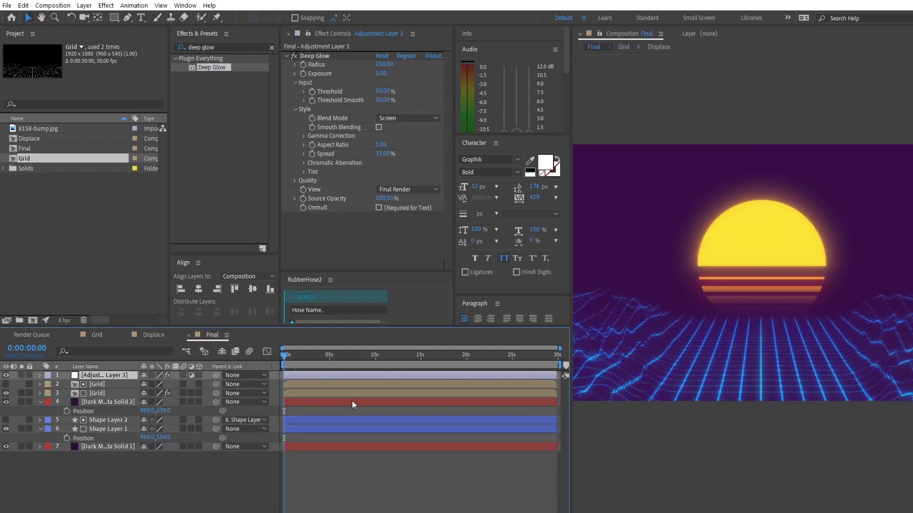
{"action": "key", "text": "space"}
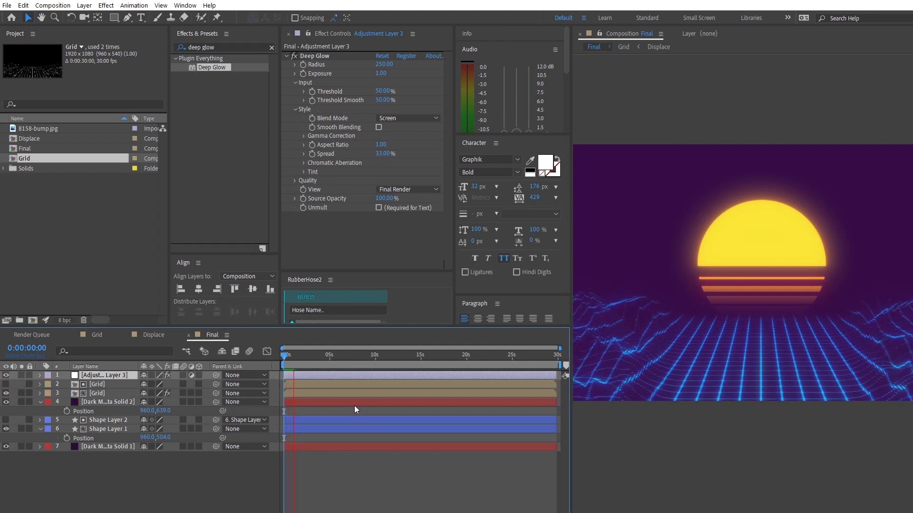